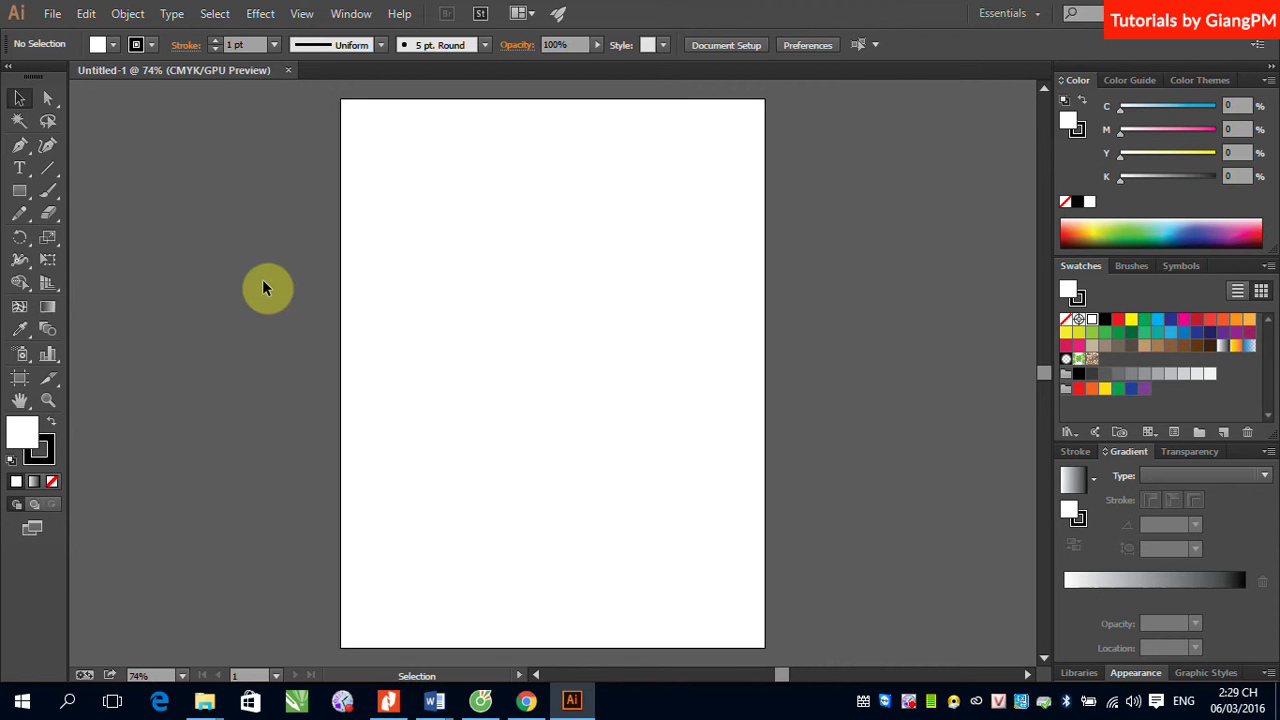
Browse the Width tool flyout and Effect > Distort & Transform menu, then pick the Rectangle tool
left_click(17, 260)
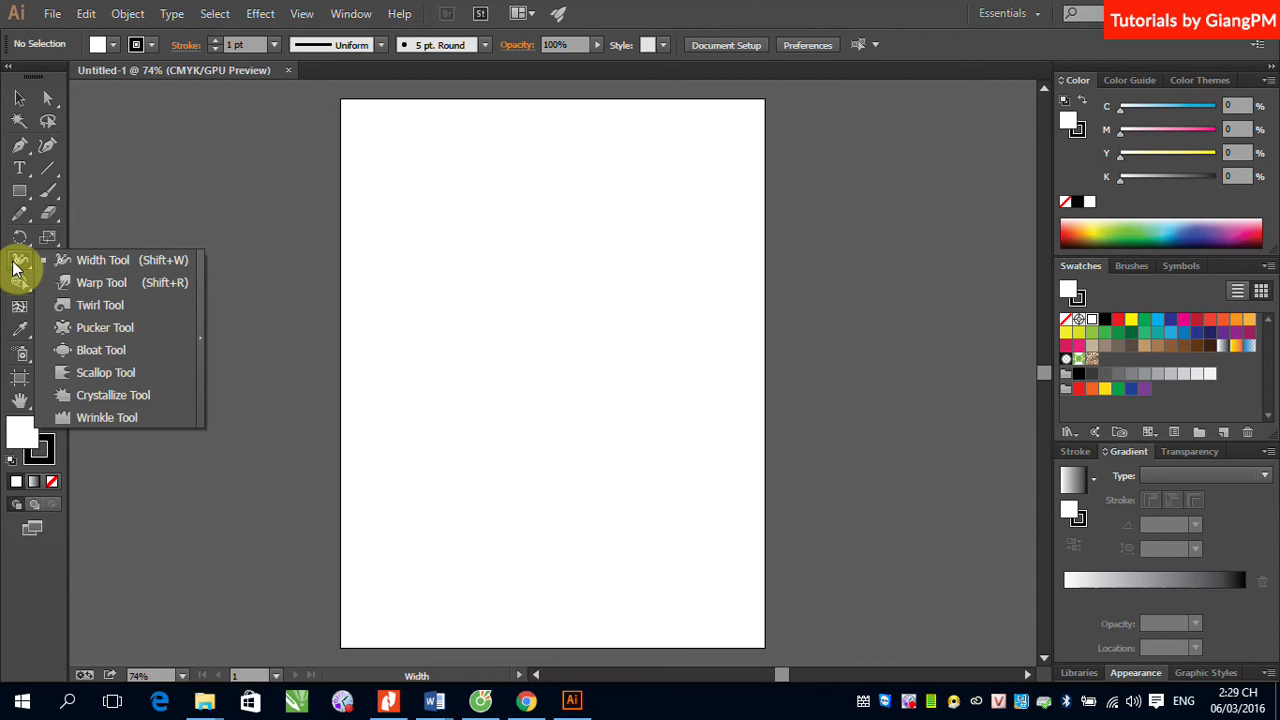
mouse_move(14, 268)
left_mouse_down()
mouse_move(100, 275)
mouse_move(97, 419)
mouse_move(96, 298)
mouse_move(118, 272)
left_mouse_up()
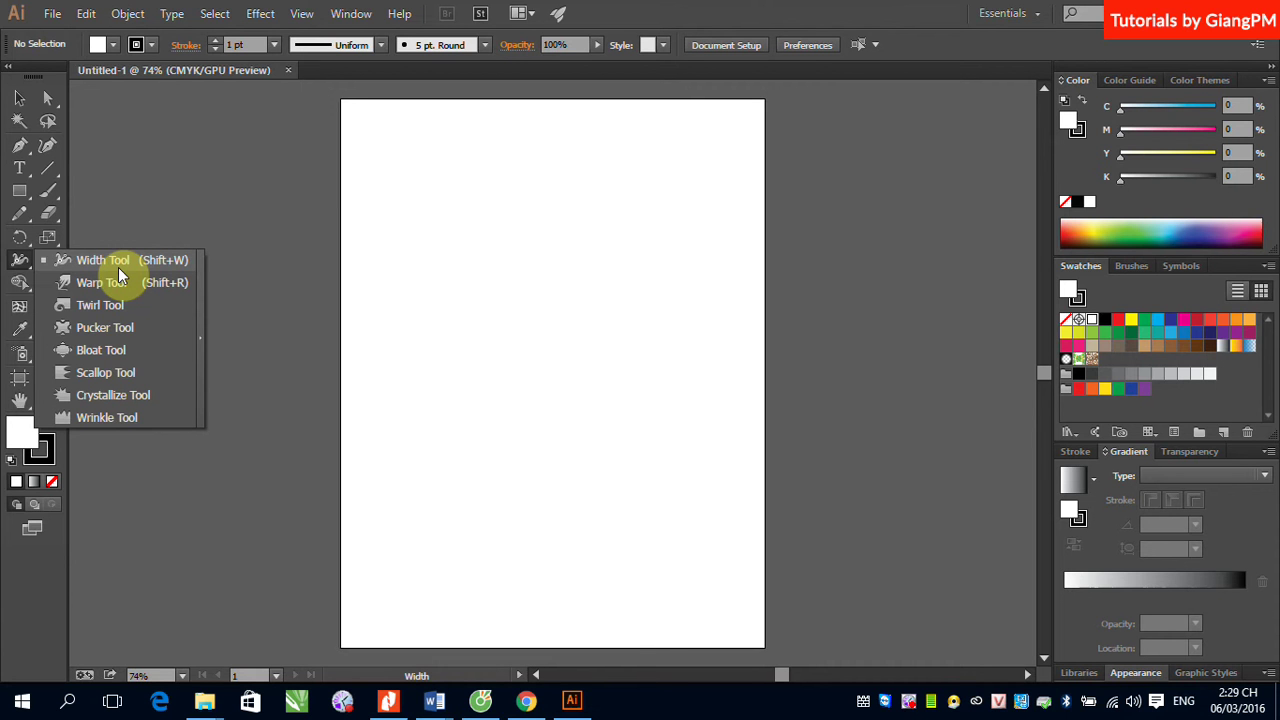
left_click(127, 13)
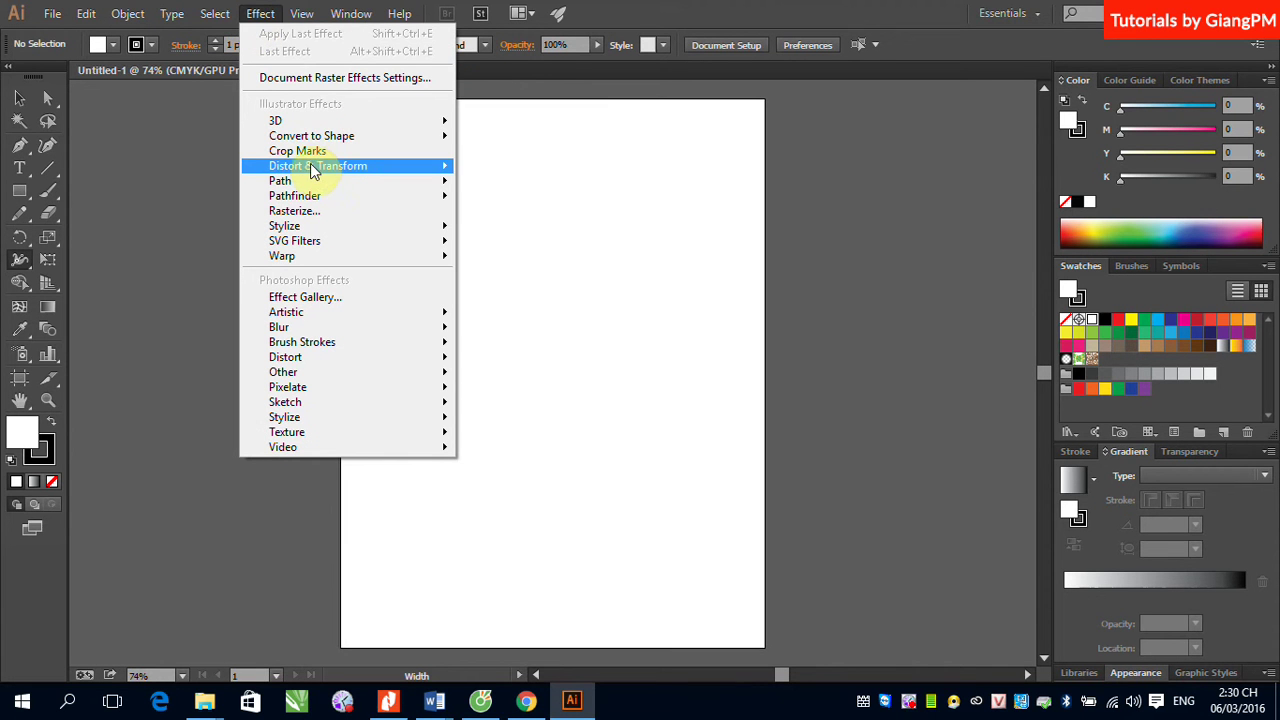
mouse_move(318, 166)
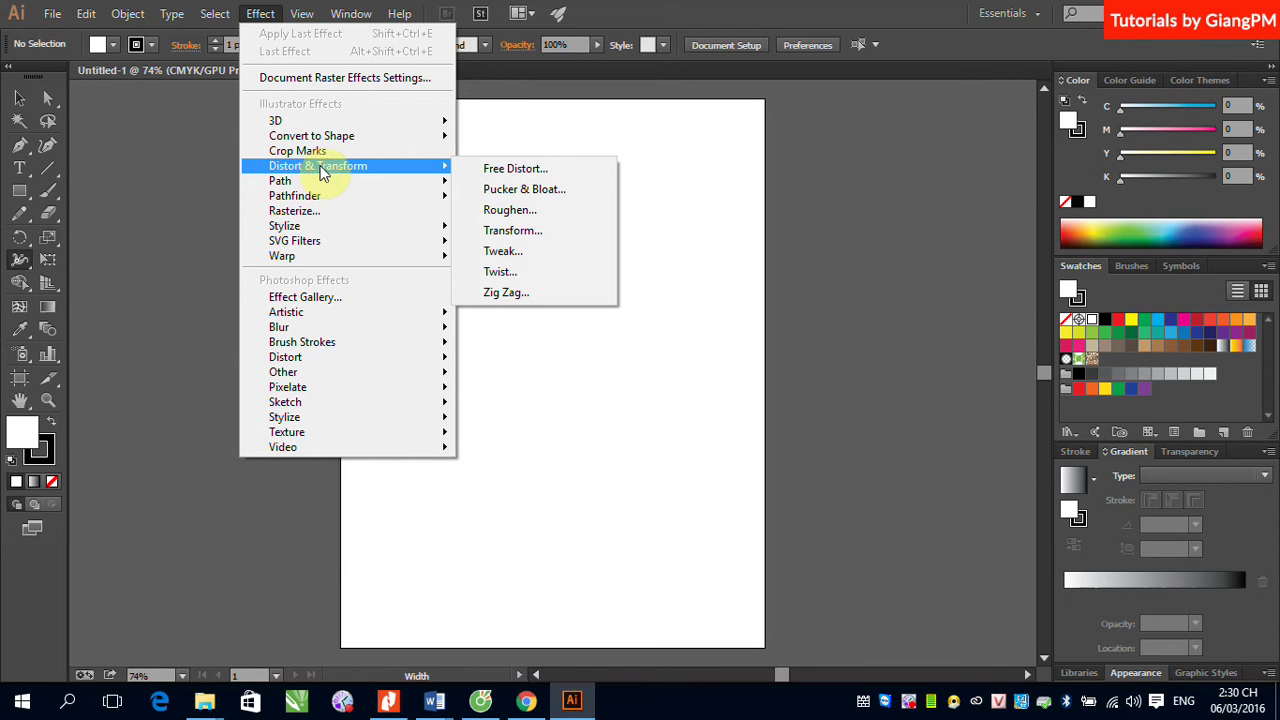
left_click(714, 176)
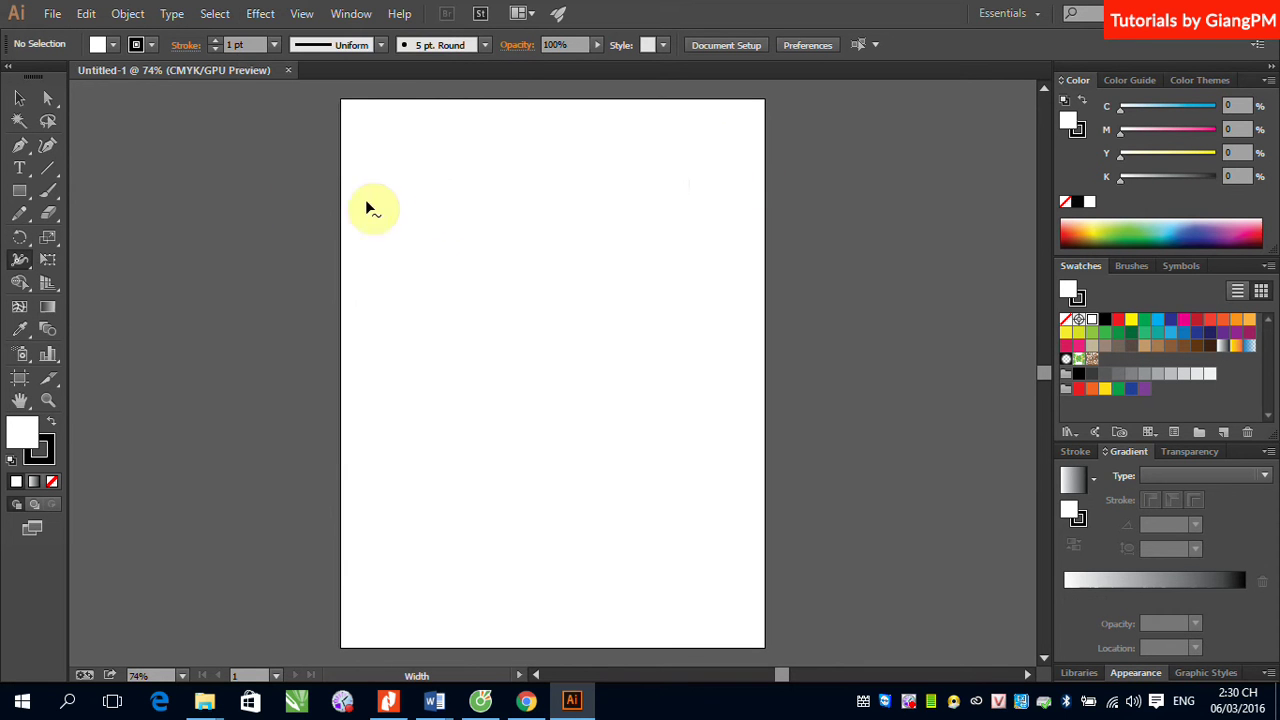
left_click(20, 191)
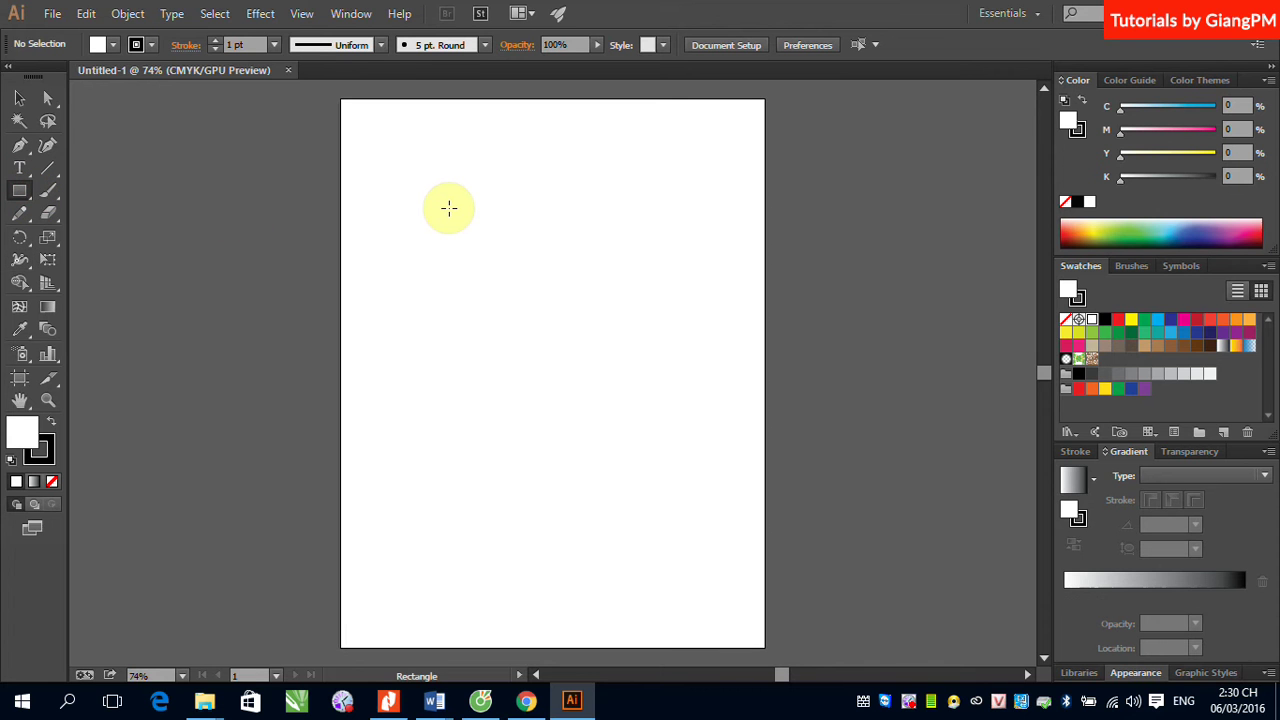
Draw a square at the artboard's upper left and give it the red swatch fill
left_click_drag(407, 252, 576, 419)
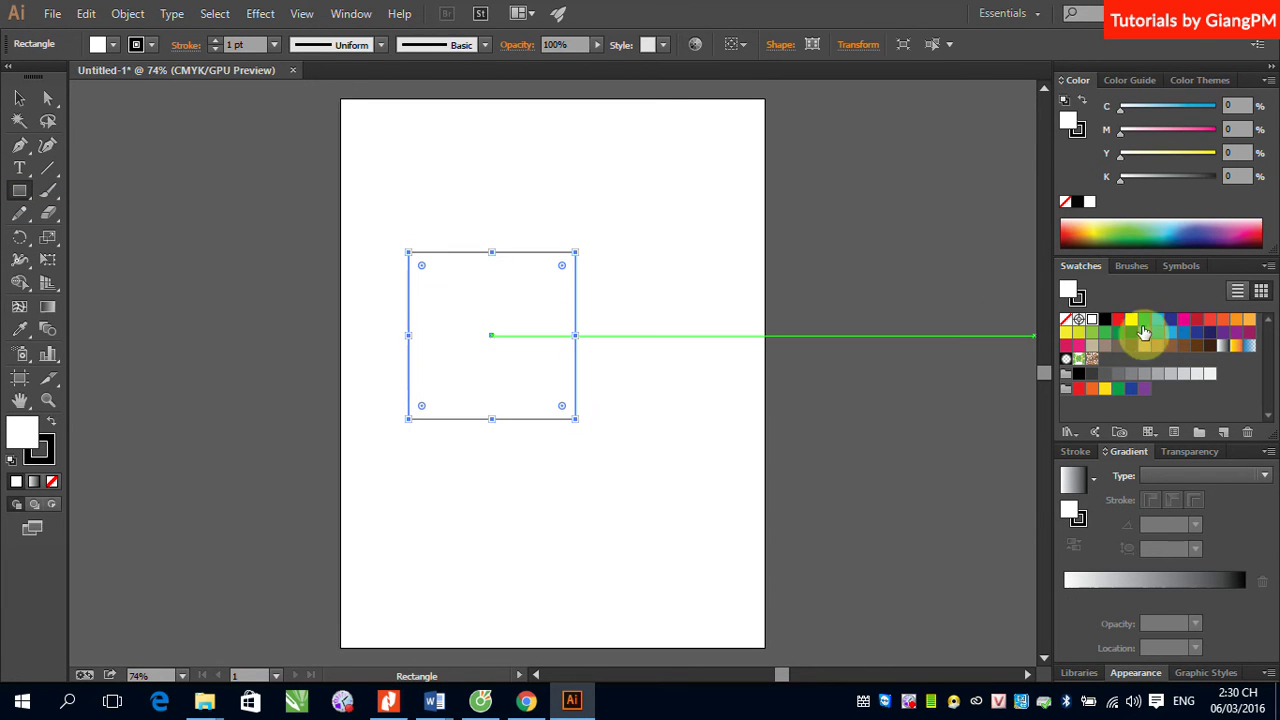
left_click(1118, 319)
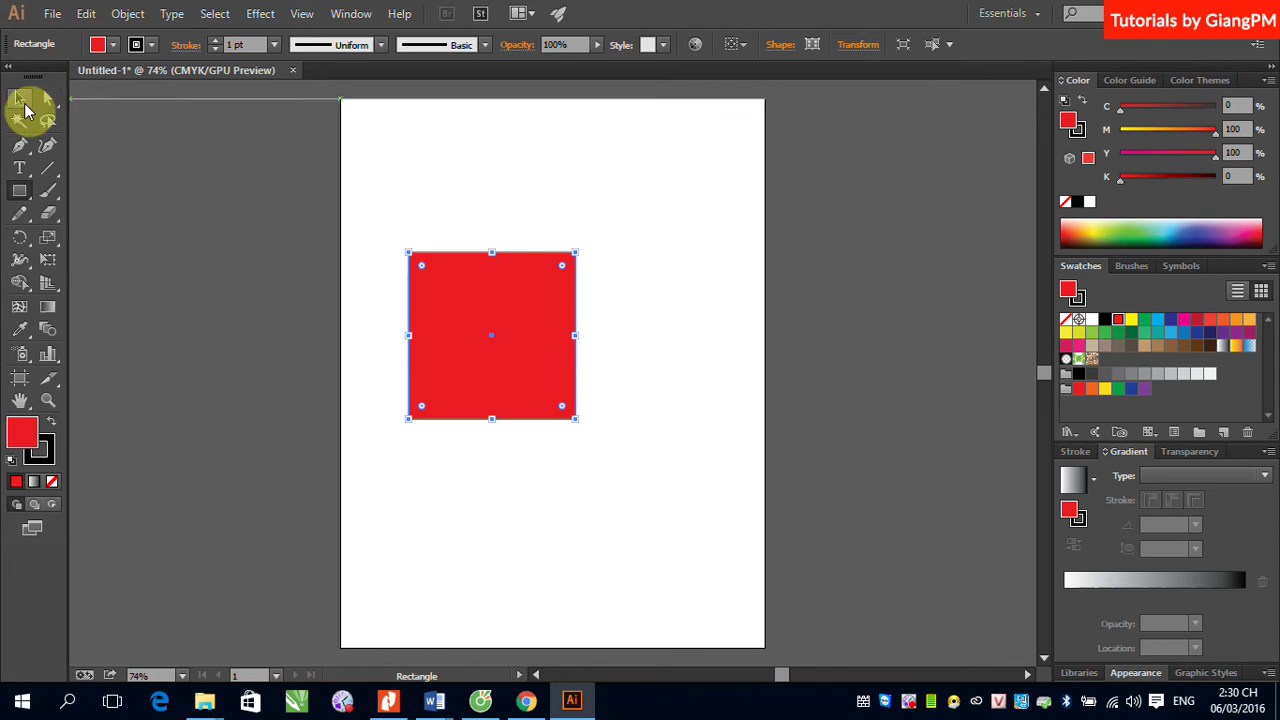
left_click(20, 98)
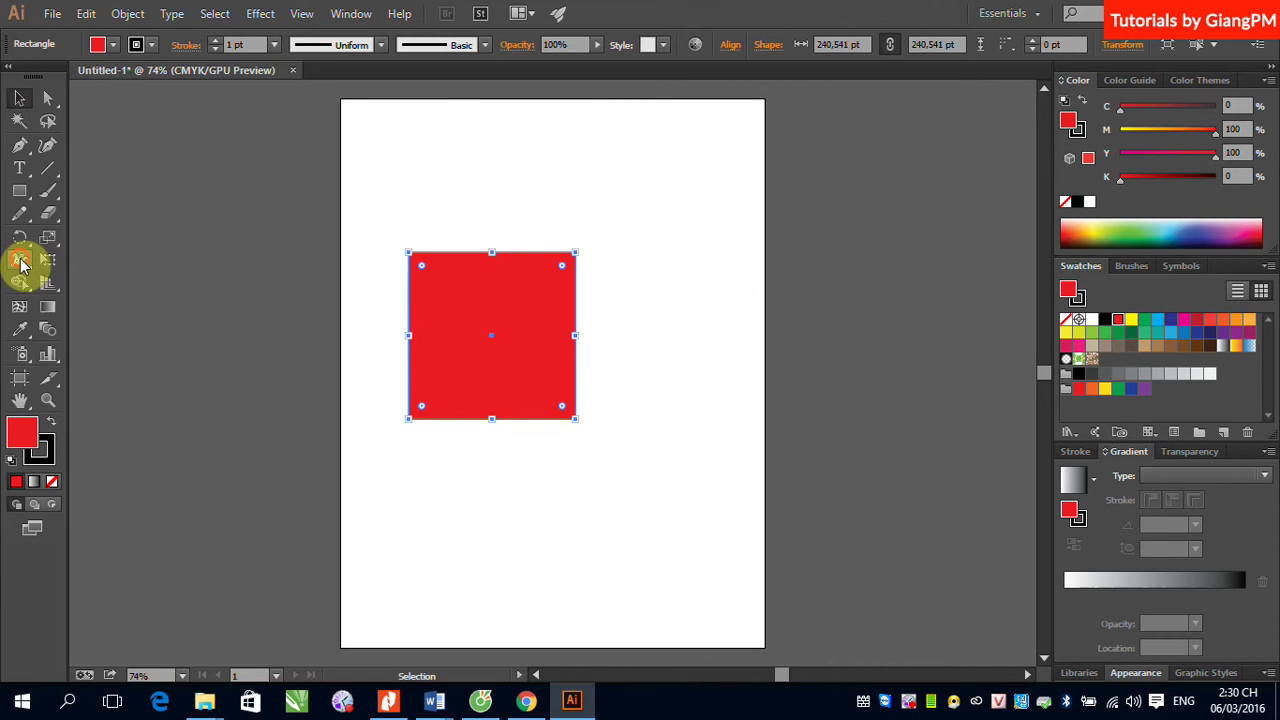
left_click(20, 262)
left_click_drag(20, 262, 107, 287)
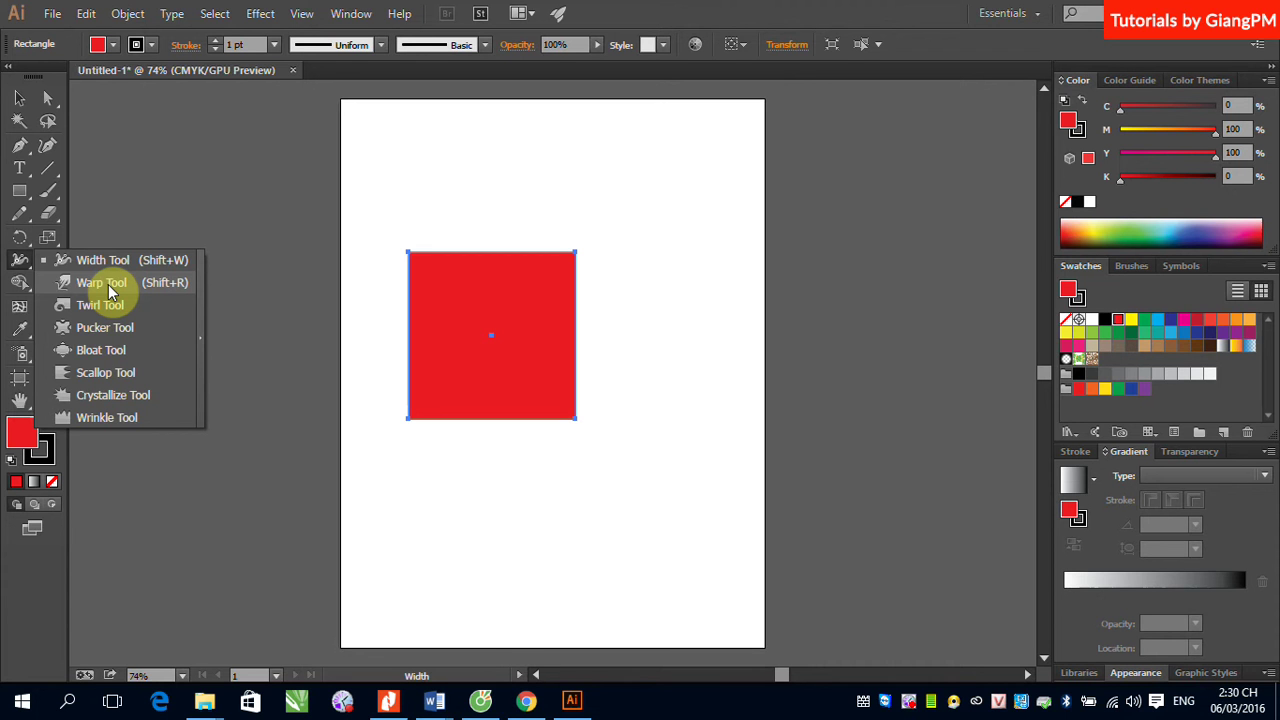
With the Warp Tool, brush the square's top edge into a bumpy wave and push its right edge
left_click(108, 288)
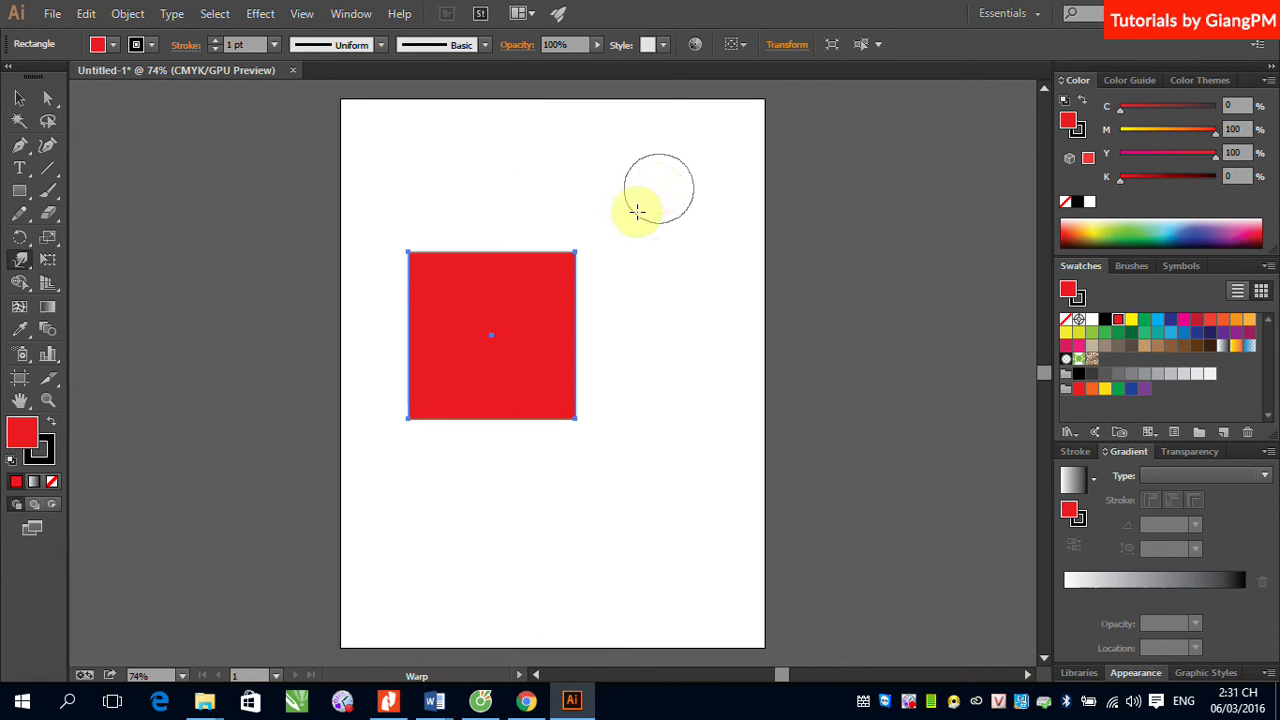
left_click_drag(457, 306, 524, 358)
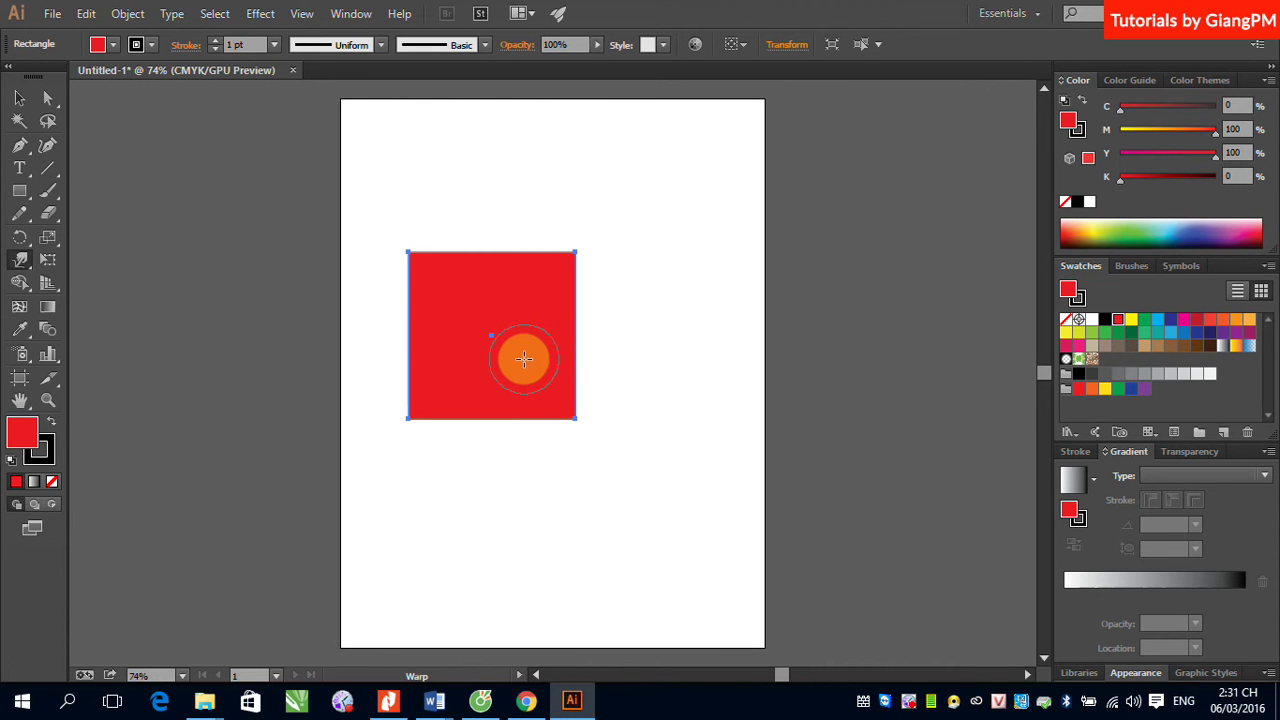
left_click_drag(524, 358, 543, 354)
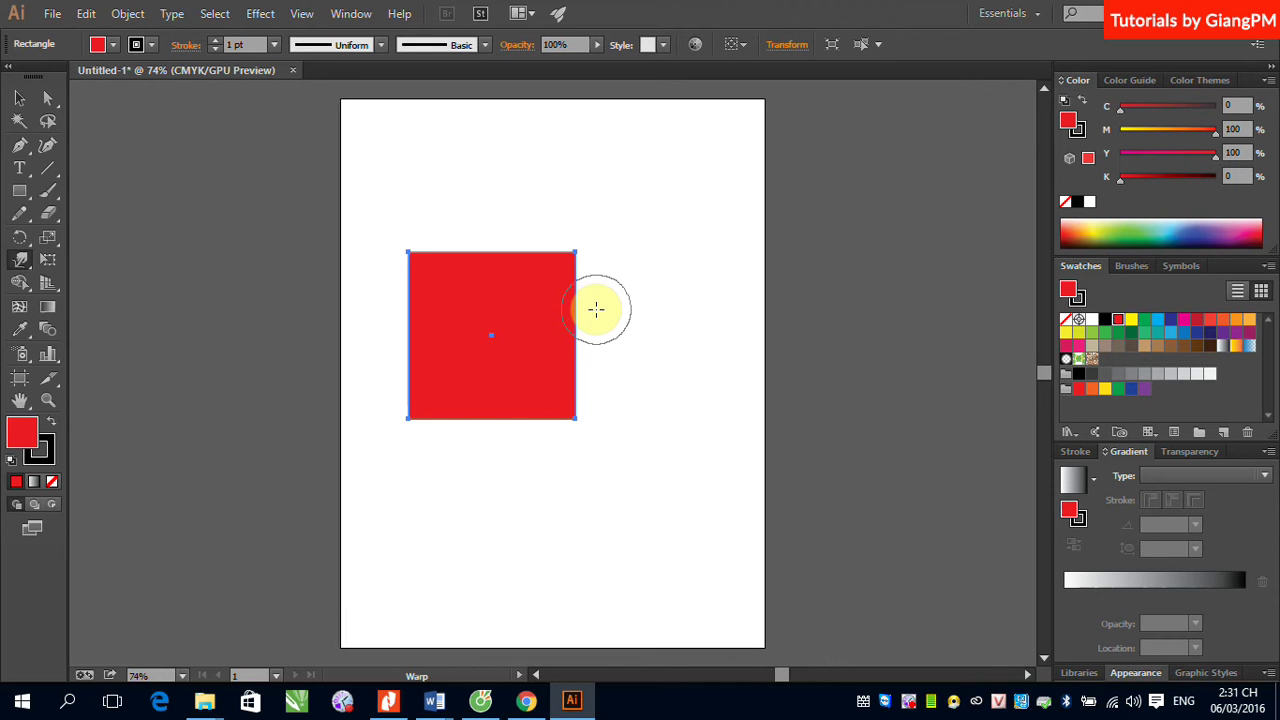
left_click_drag(560, 306, 465, 266)
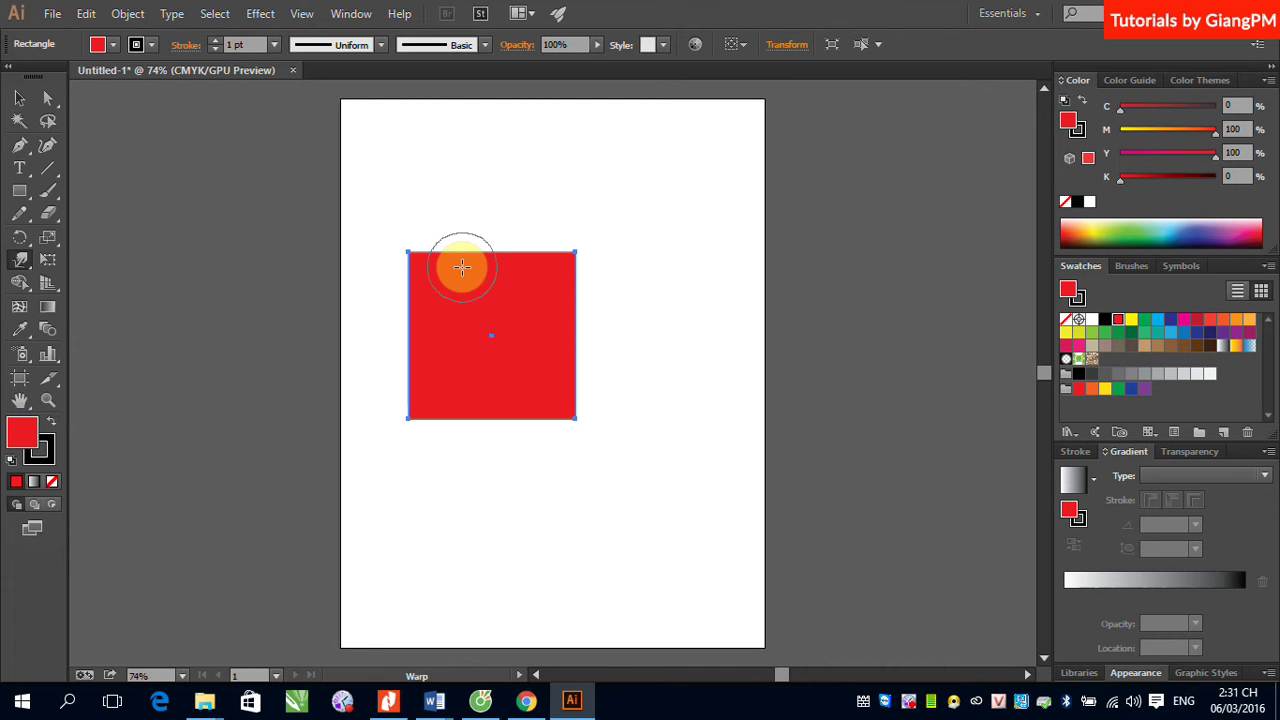
mouse_move(461, 266)
left_mouse_down()
mouse_move(531, 194)
mouse_move(497, 260)
mouse_move(528, 243)
left_mouse_up()
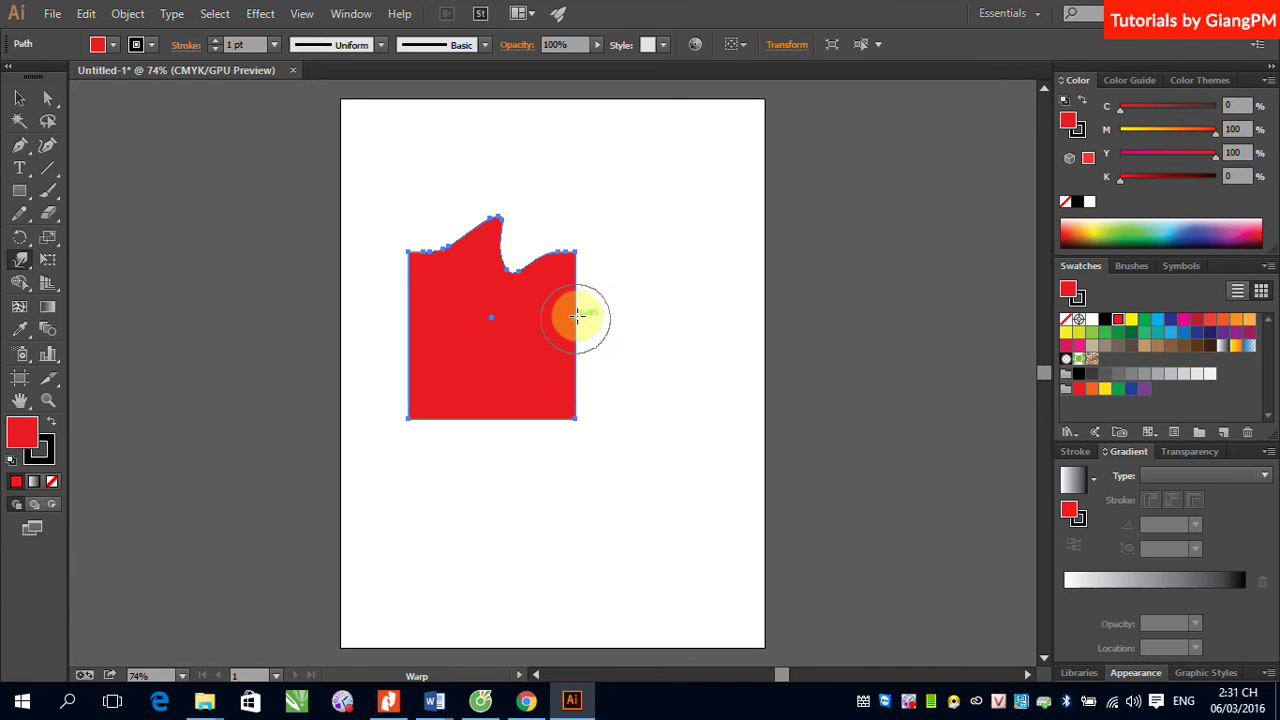
left_click_drag(562, 324, 626, 309)
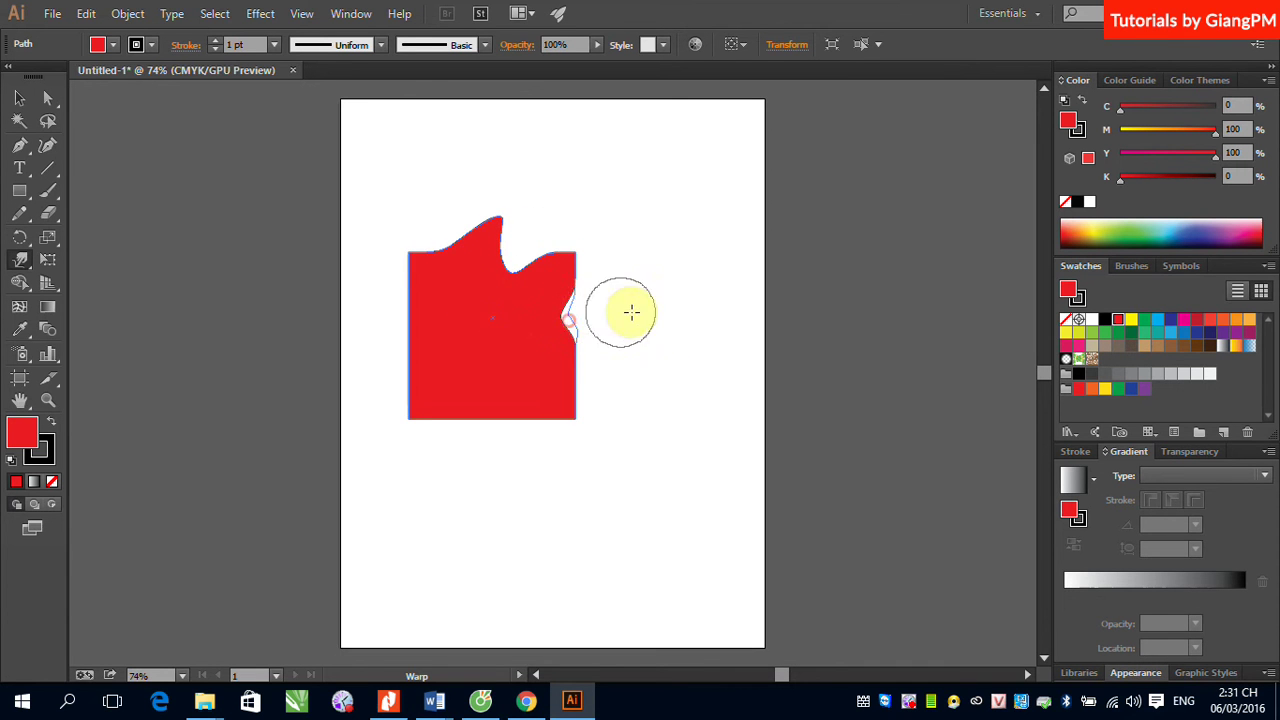
left_click_drag(549, 280, 643, 274)
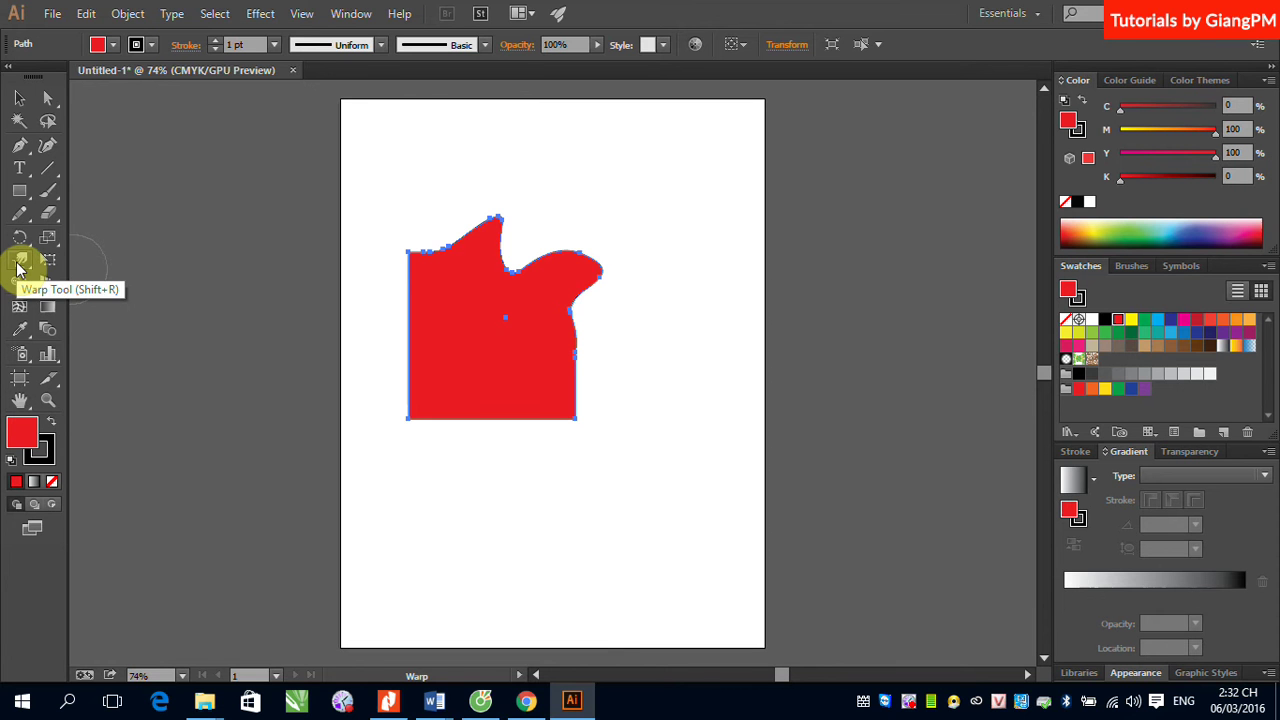
Raise the Warp Tool's Detail setting from 2 to 4
double_click(20, 262)
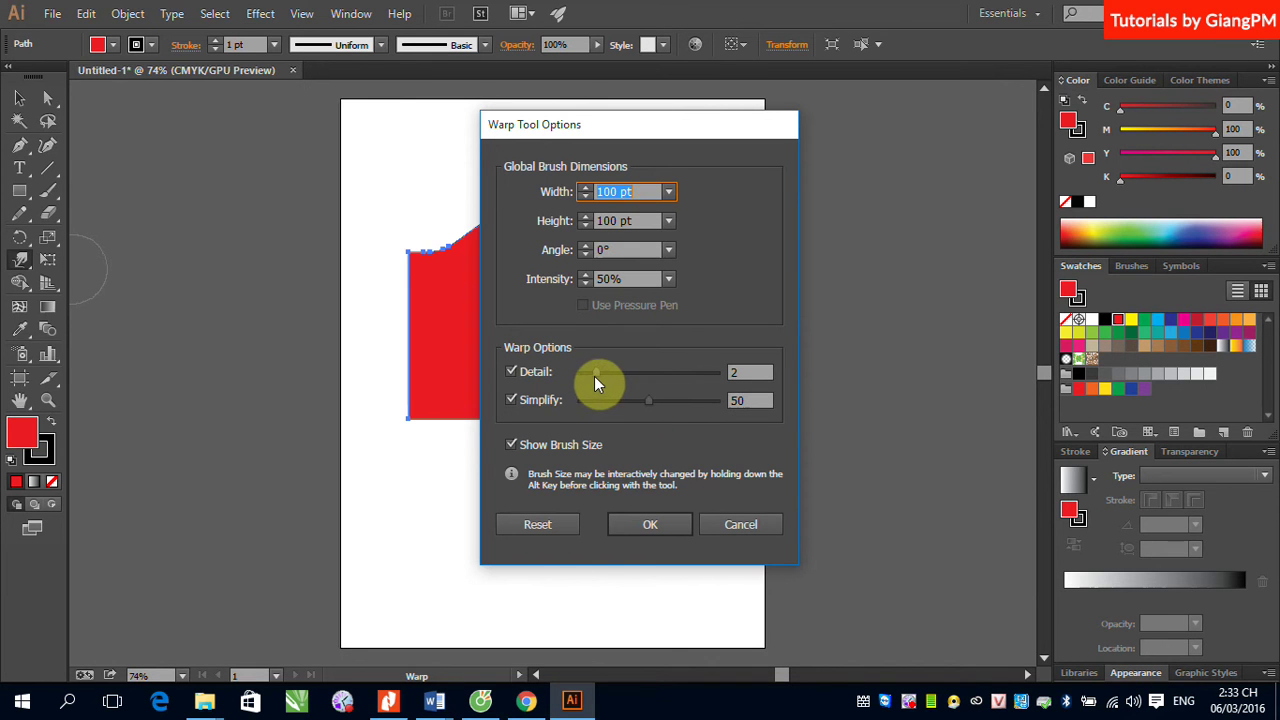
left_click_drag(596, 375, 628, 372)
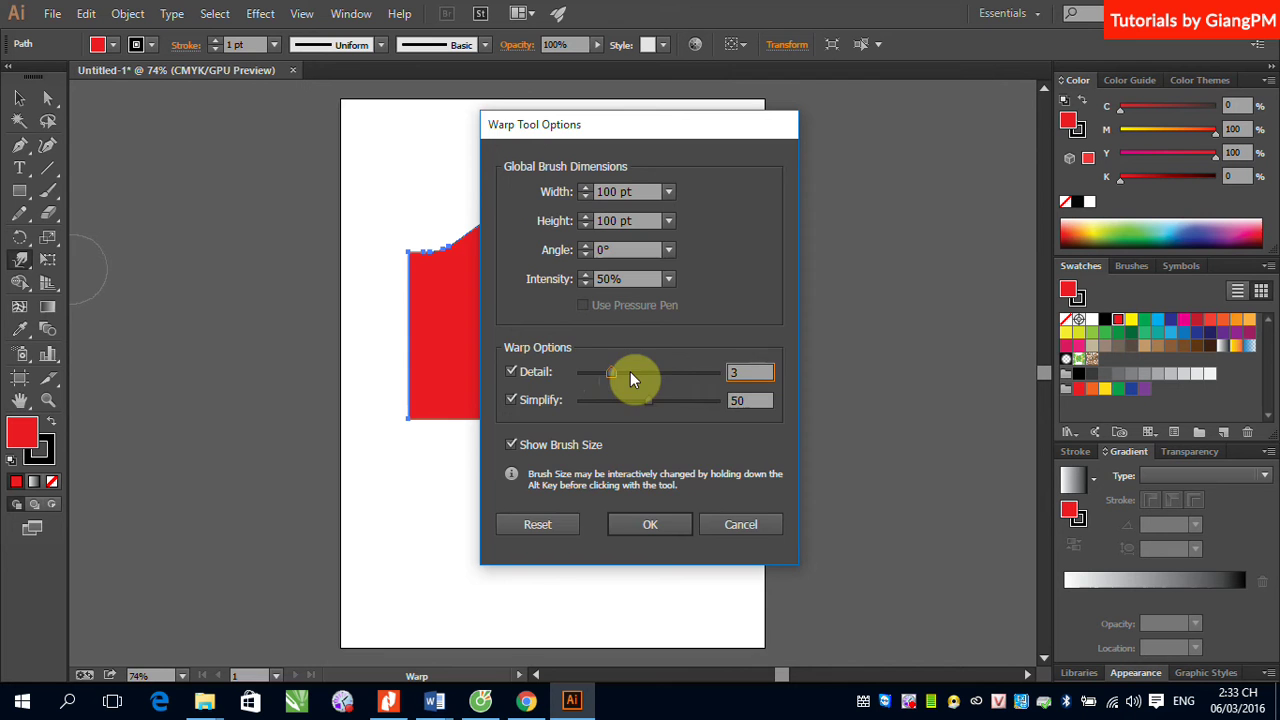
left_click(646, 525)
Warp the right side out into a rounded lobe and pull the bottom edge down
mouse_move(580, 300)
left_mouse_down()
mouse_move(543, 323)
mouse_move(709, 363)
left_mouse_up()
left_click_drag(580, 334, 669, 358)
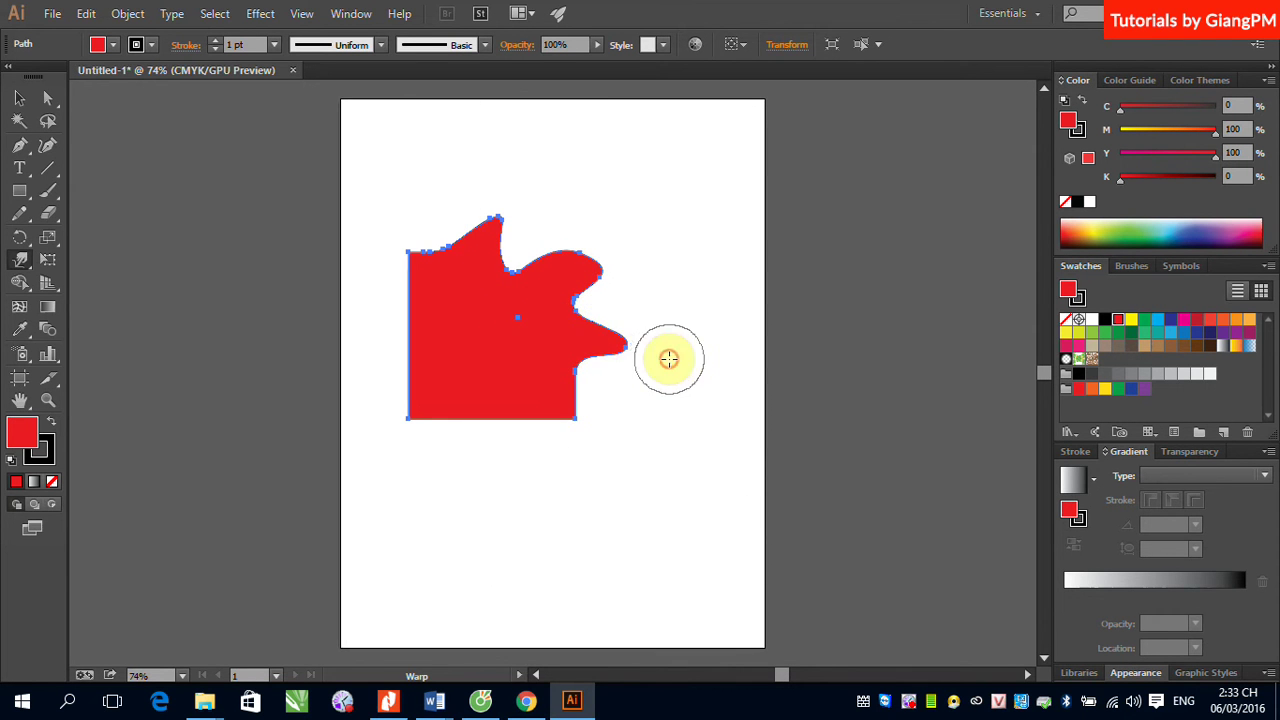
mouse_move(580, 337)
left_mouse_down()
mouse_move(560, 351)
mouse_move(569, 366)
mouse_move(640, 409)
left_mouse_up()
left_click_drag(534, 400, 466, 462)
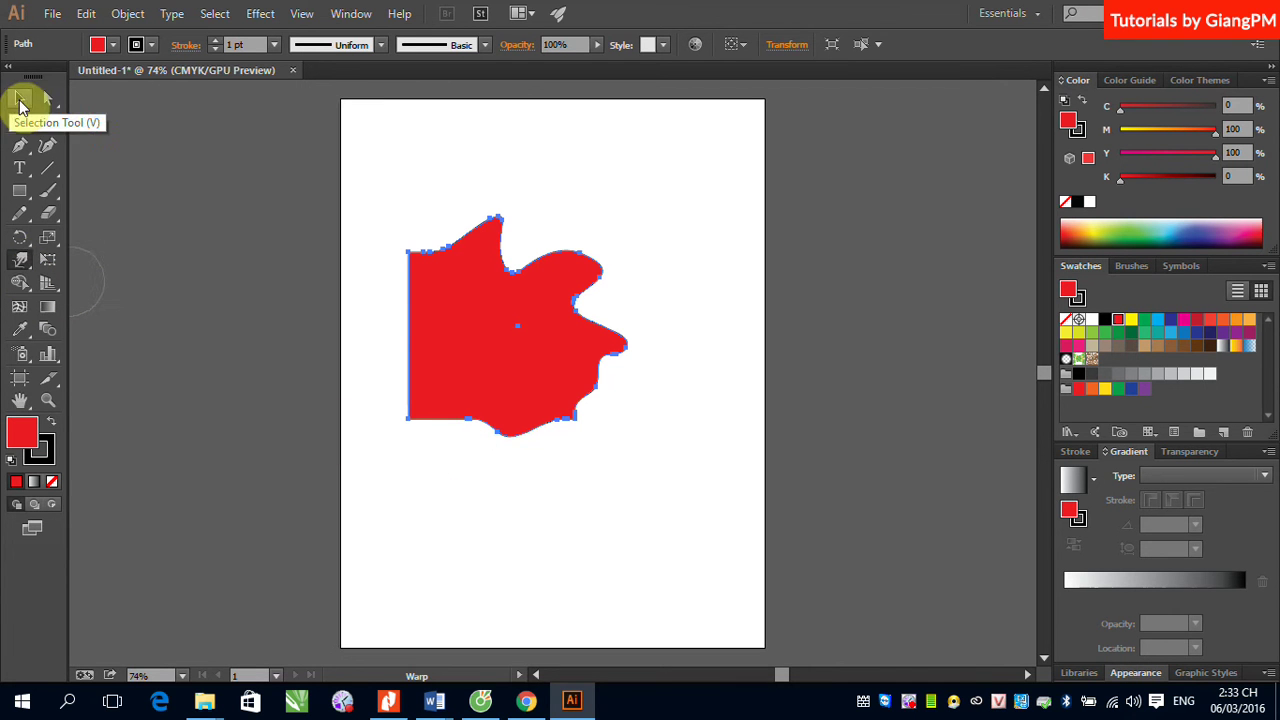
Delete the warped shape and draw a new red square near the artboard centre
left_click(19, 97)
key("Delete")
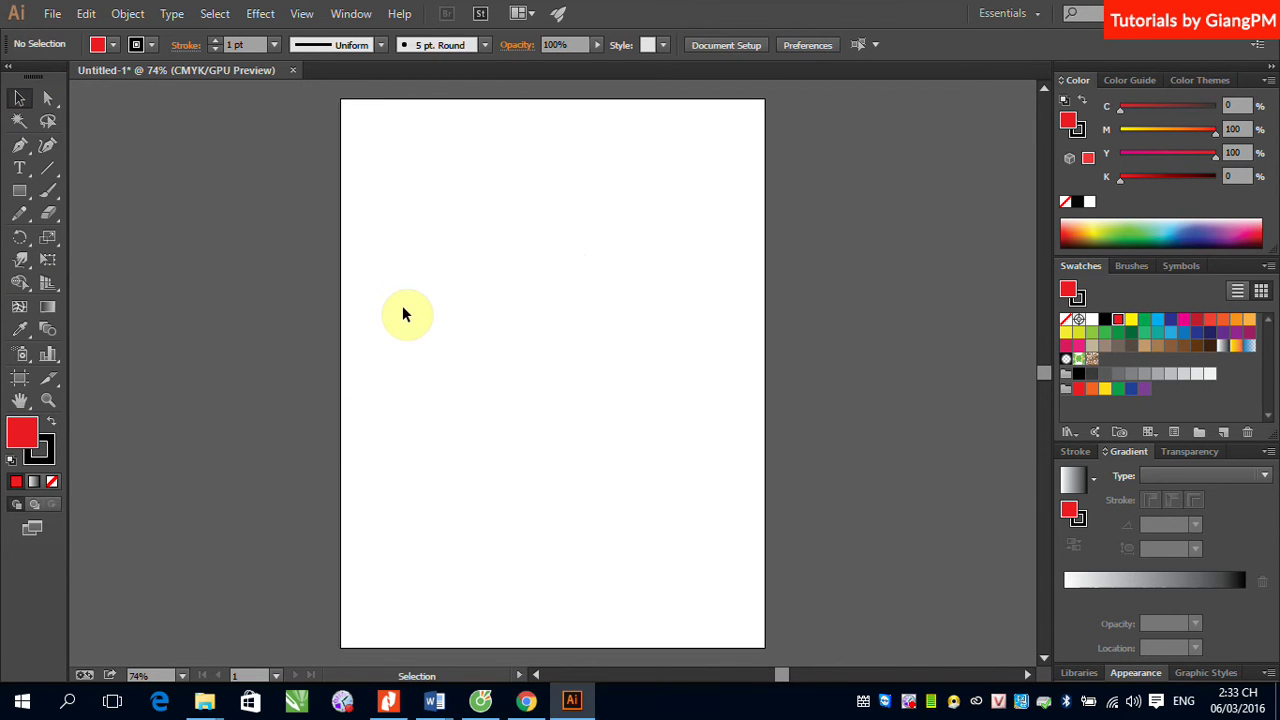
left_click(19, 190)
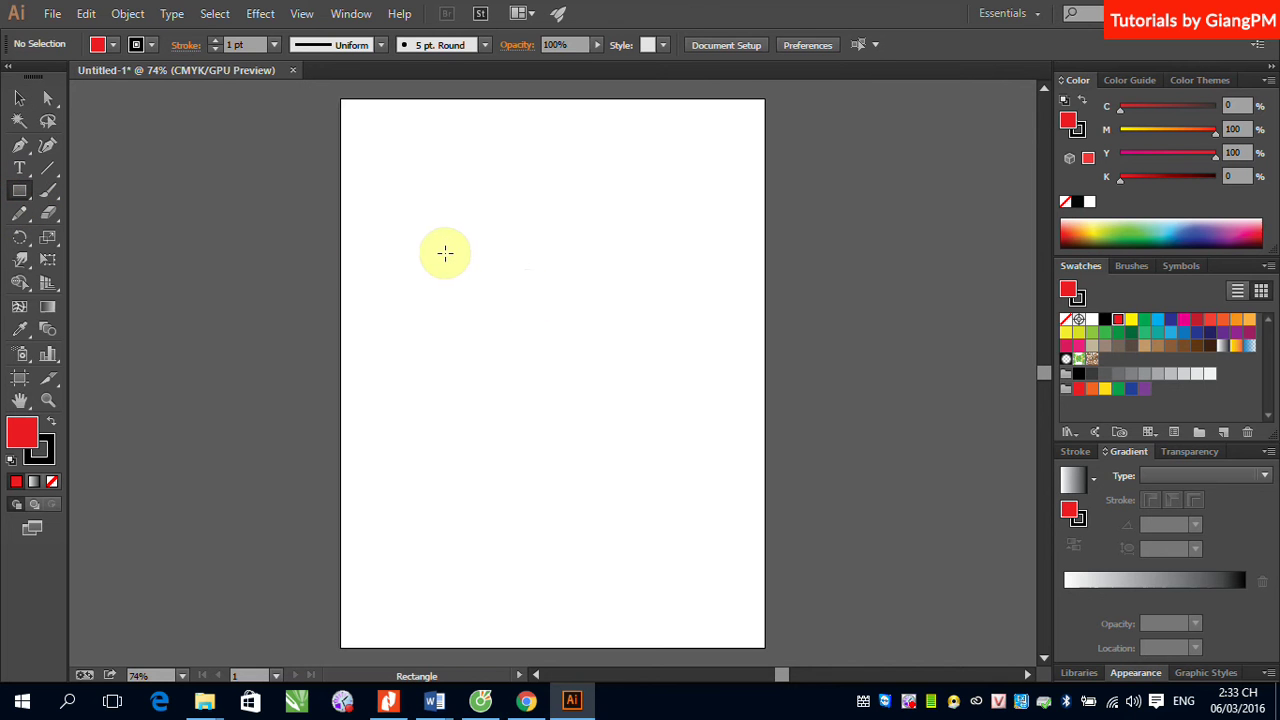
left_click_drag(445, 253, 628, 445)
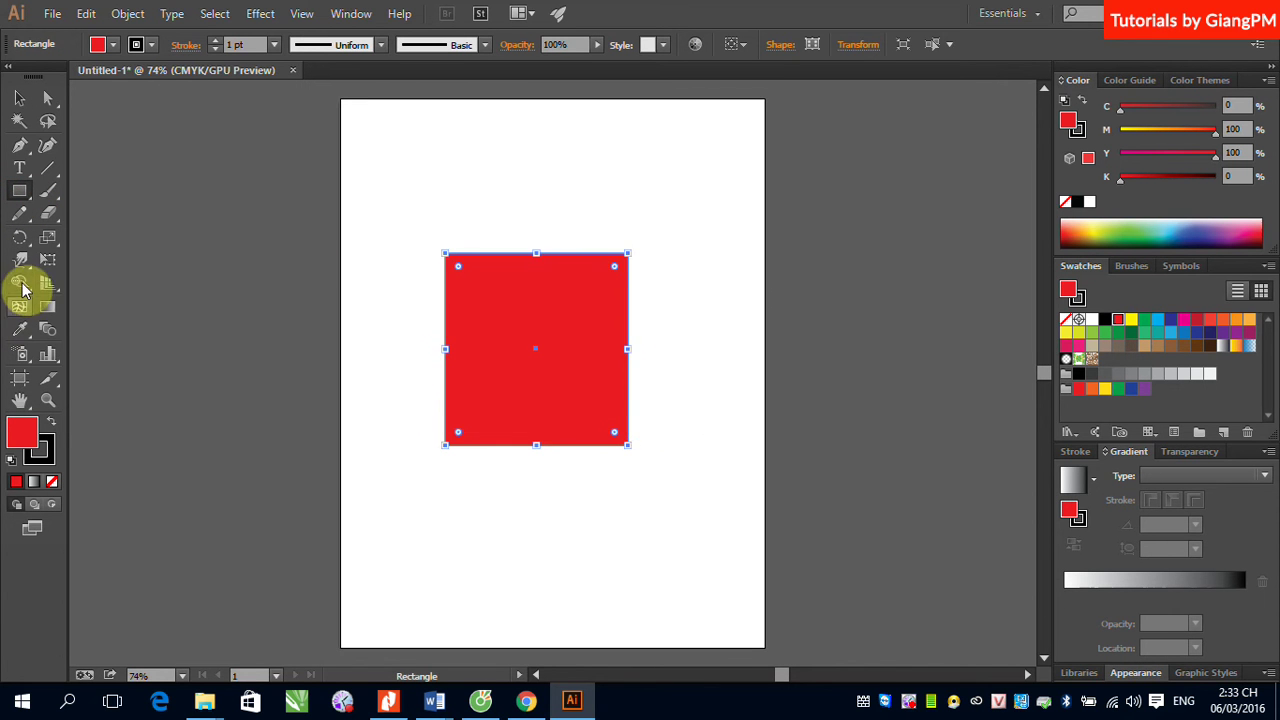
left_click_drag(25, 270, 111, 316)
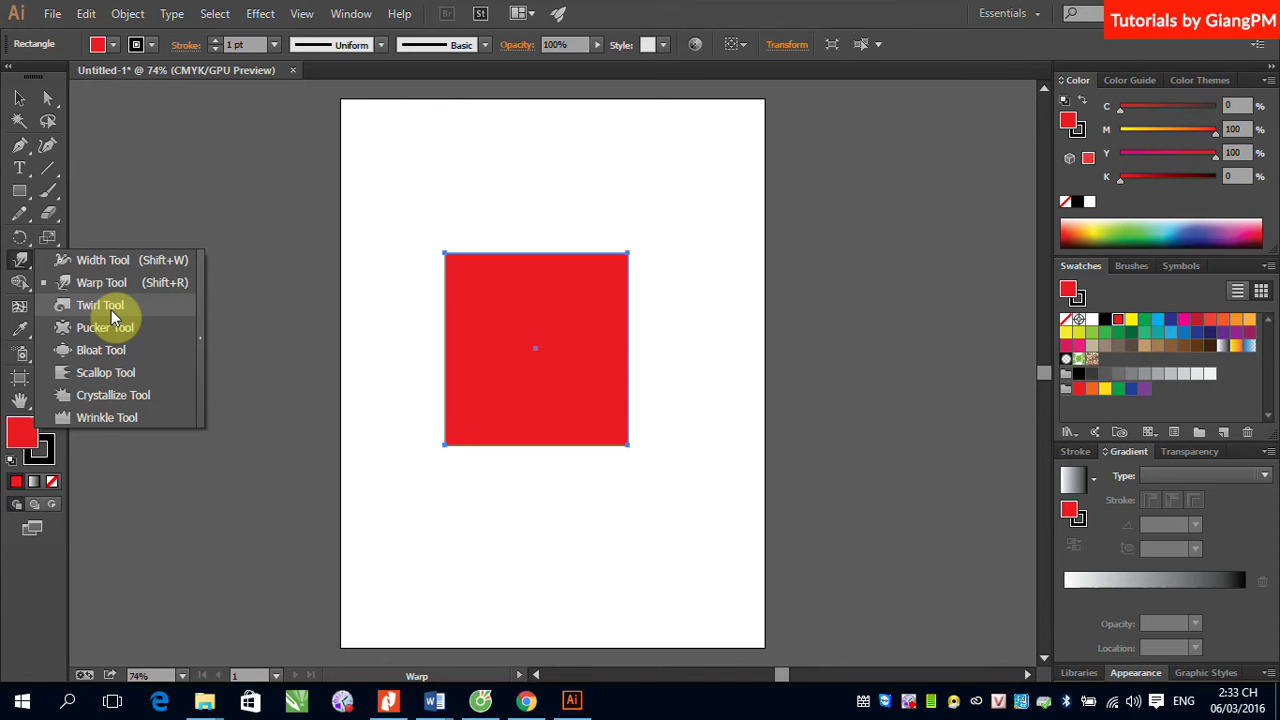
Twirl the red square's top-left corner into a spiral with the Twirl Tool
left_click(95, 306)
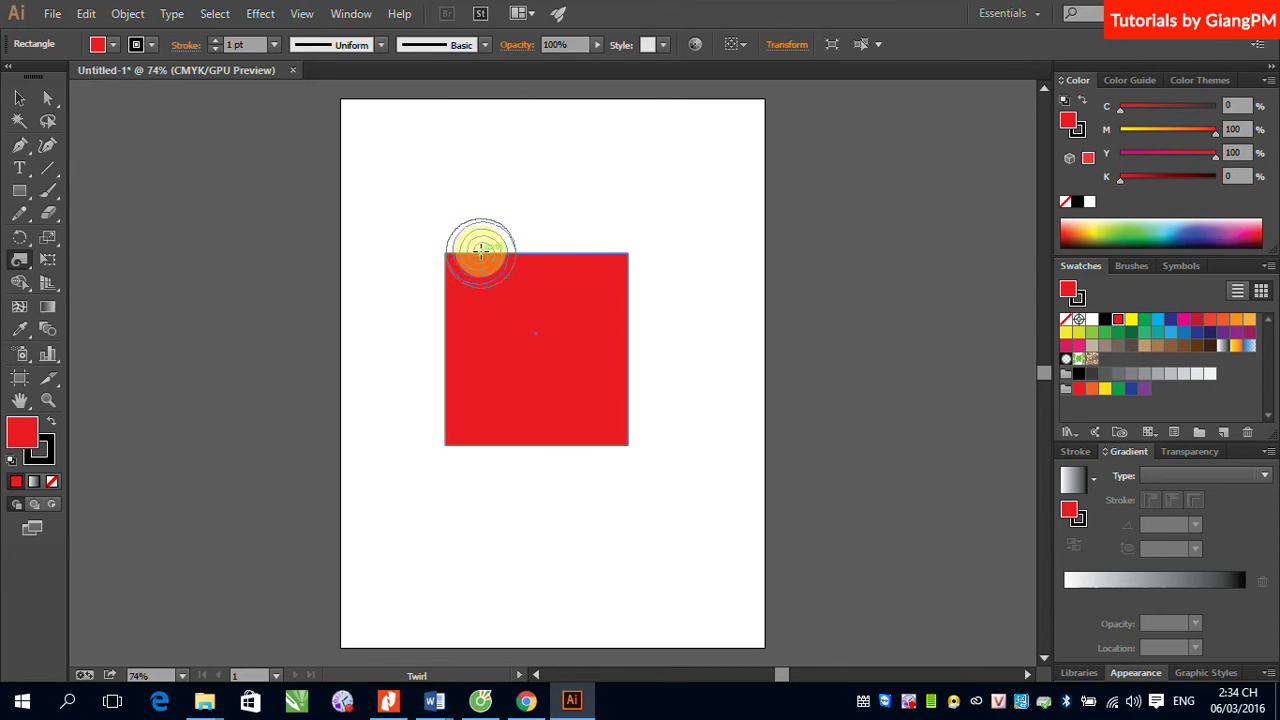
left_click(481, 252)
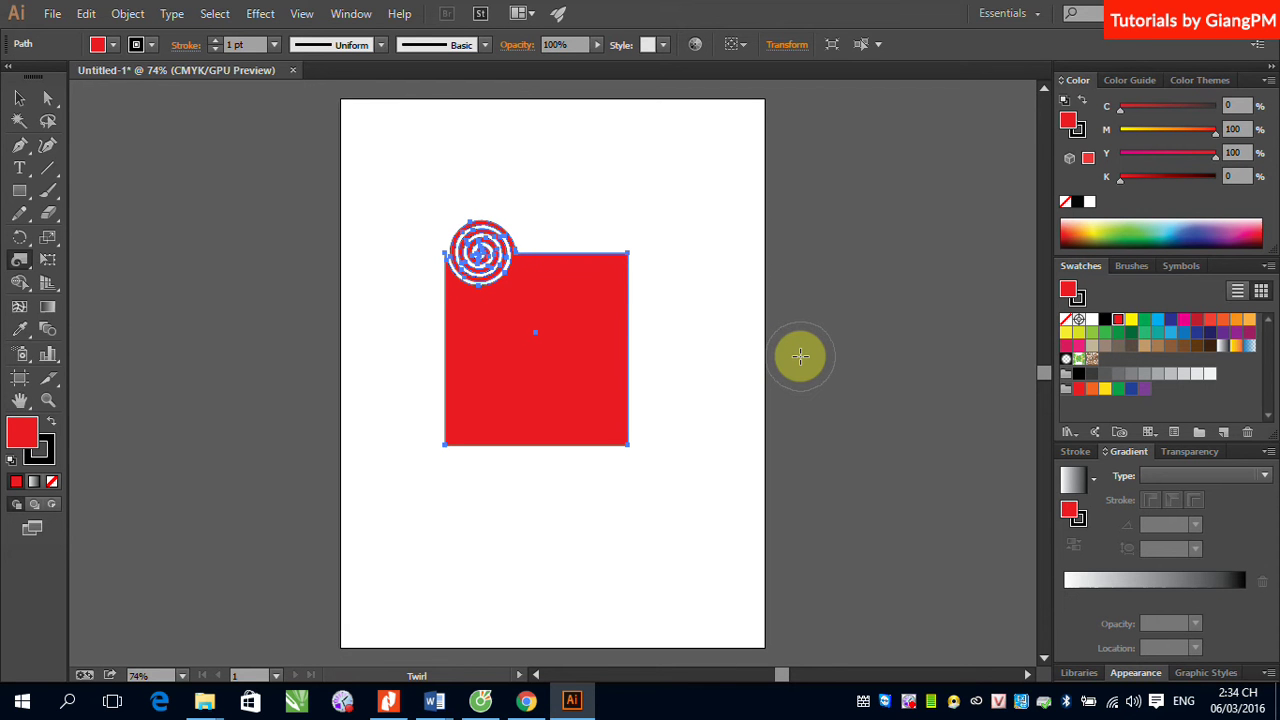
Twirl more spirals into the square's top edge, right edge and lower-right edge
left_click(553, 250)
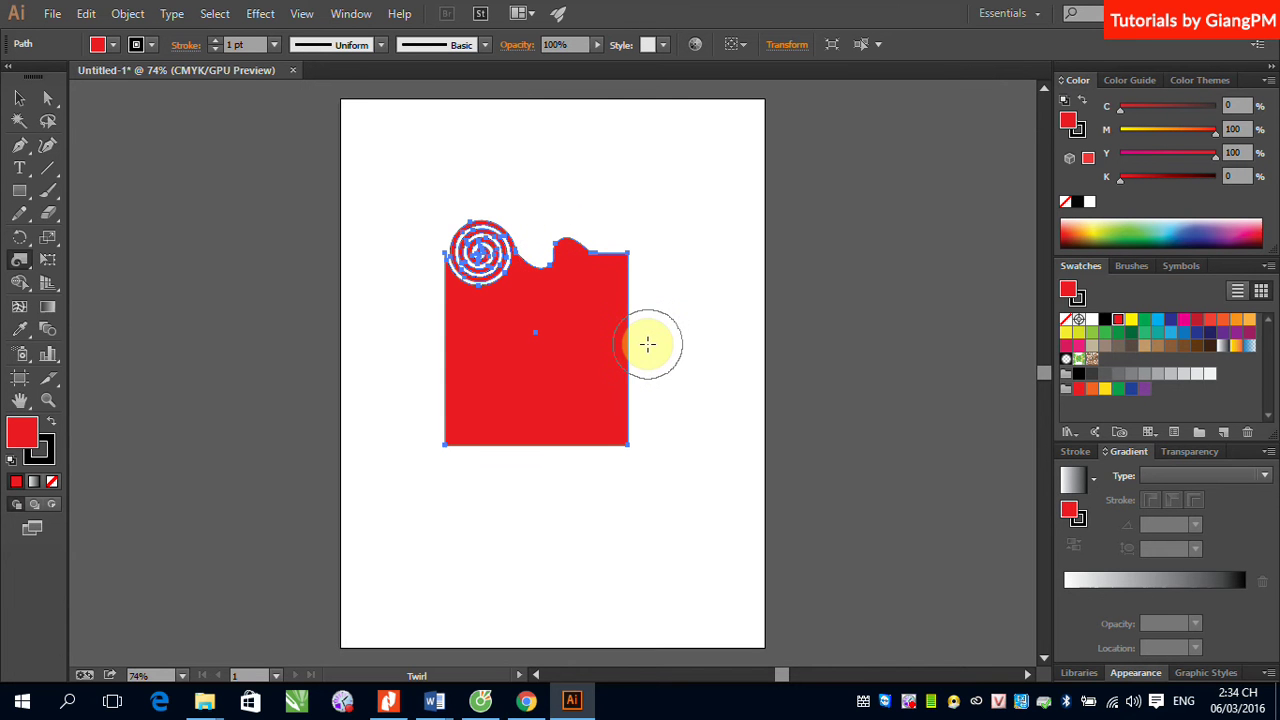
left_click(630, 316)
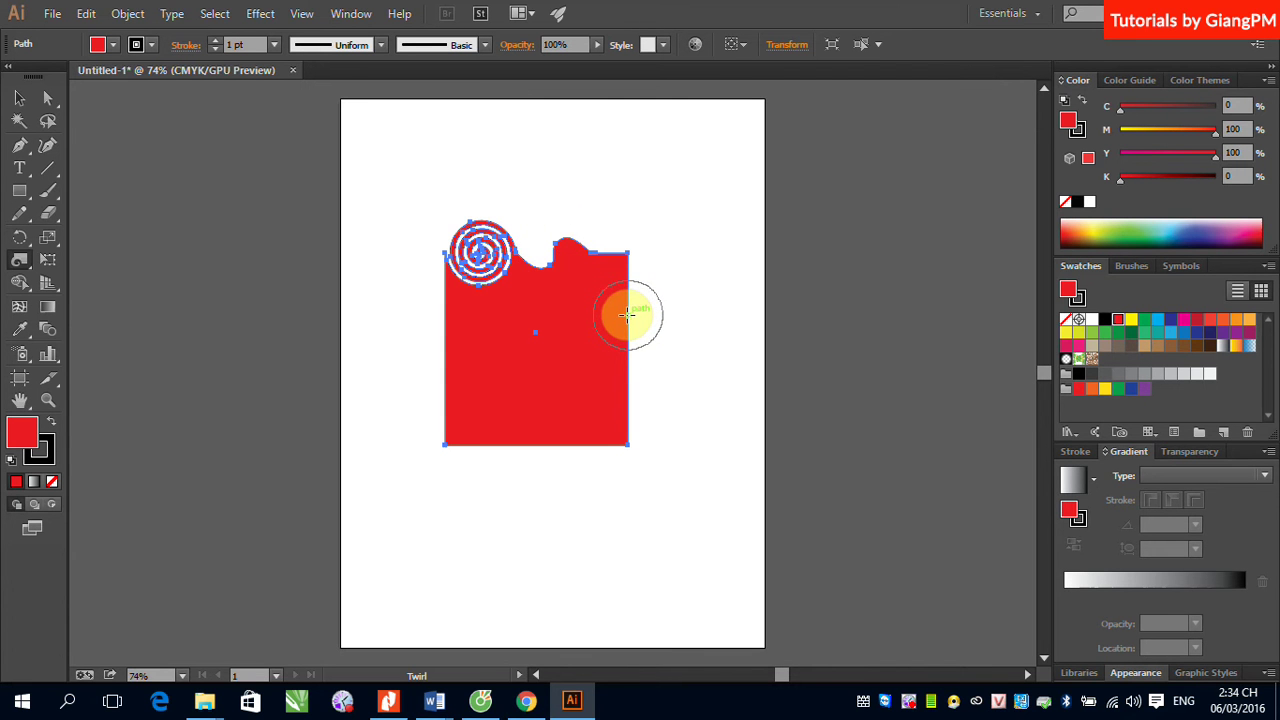
left_click_drag(627, 316, 627, 316)
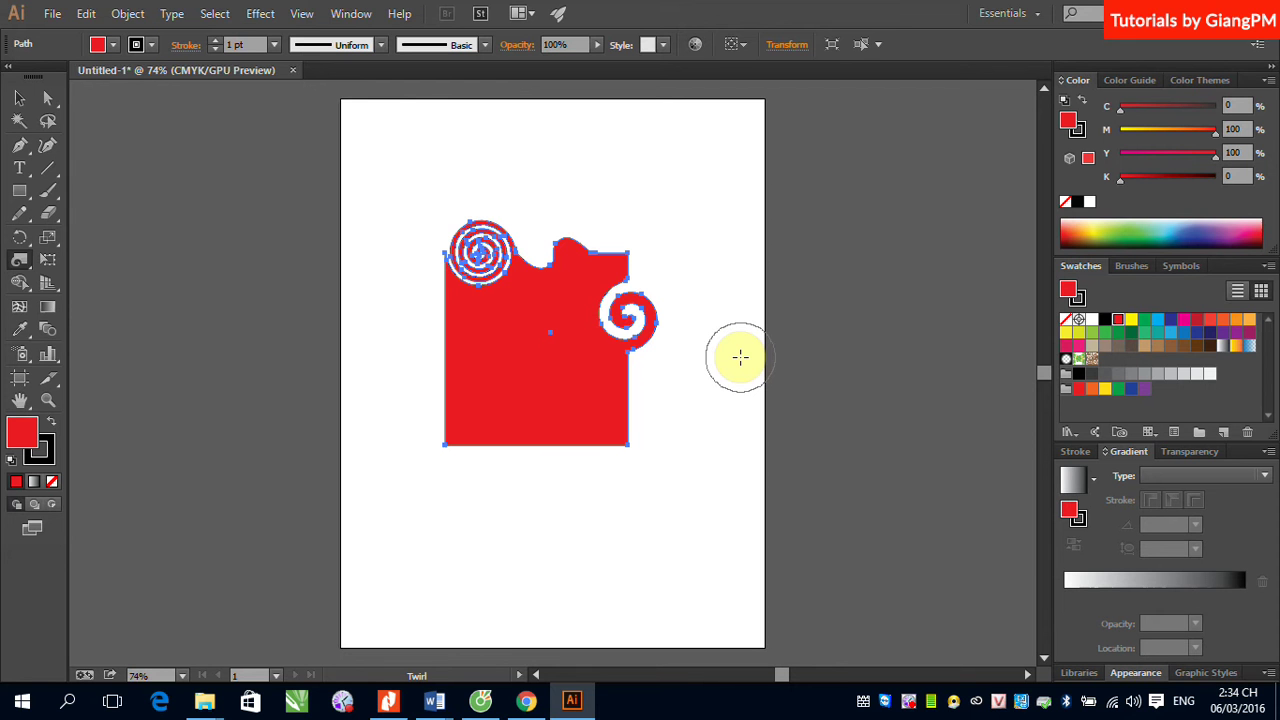
left_click(503, 411)
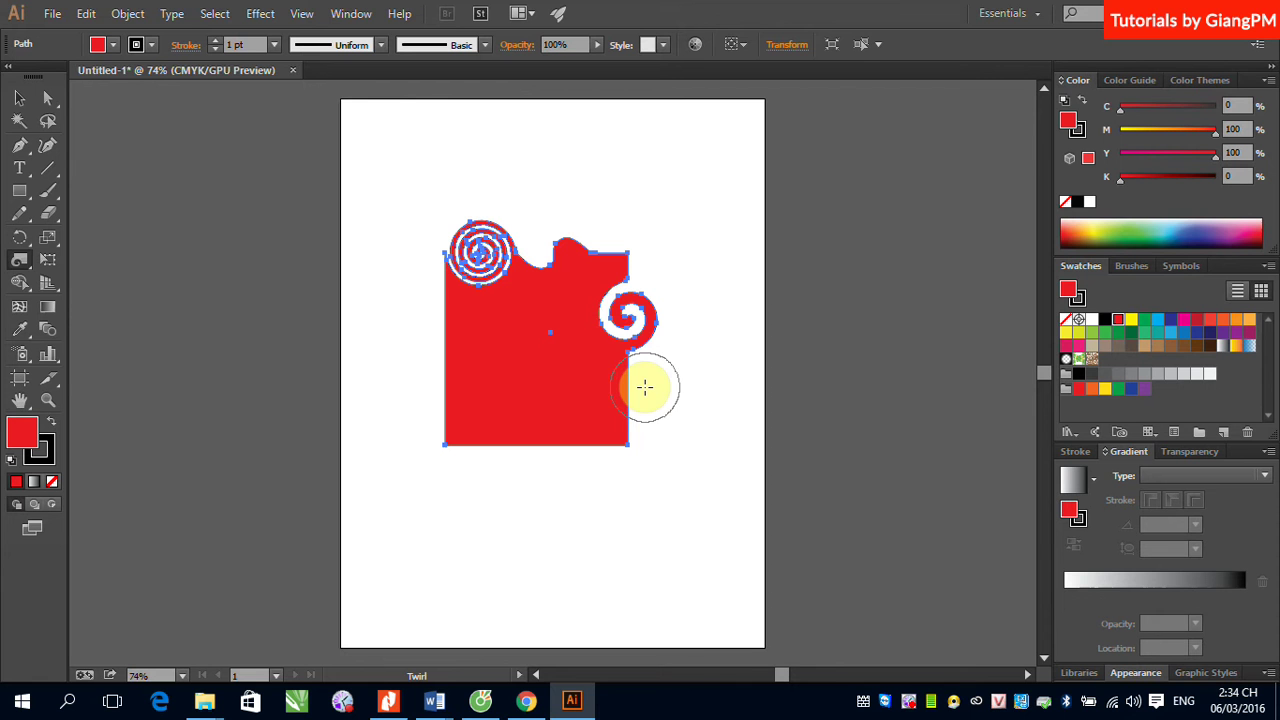
left_click_drag(645, 387, 627, 395)
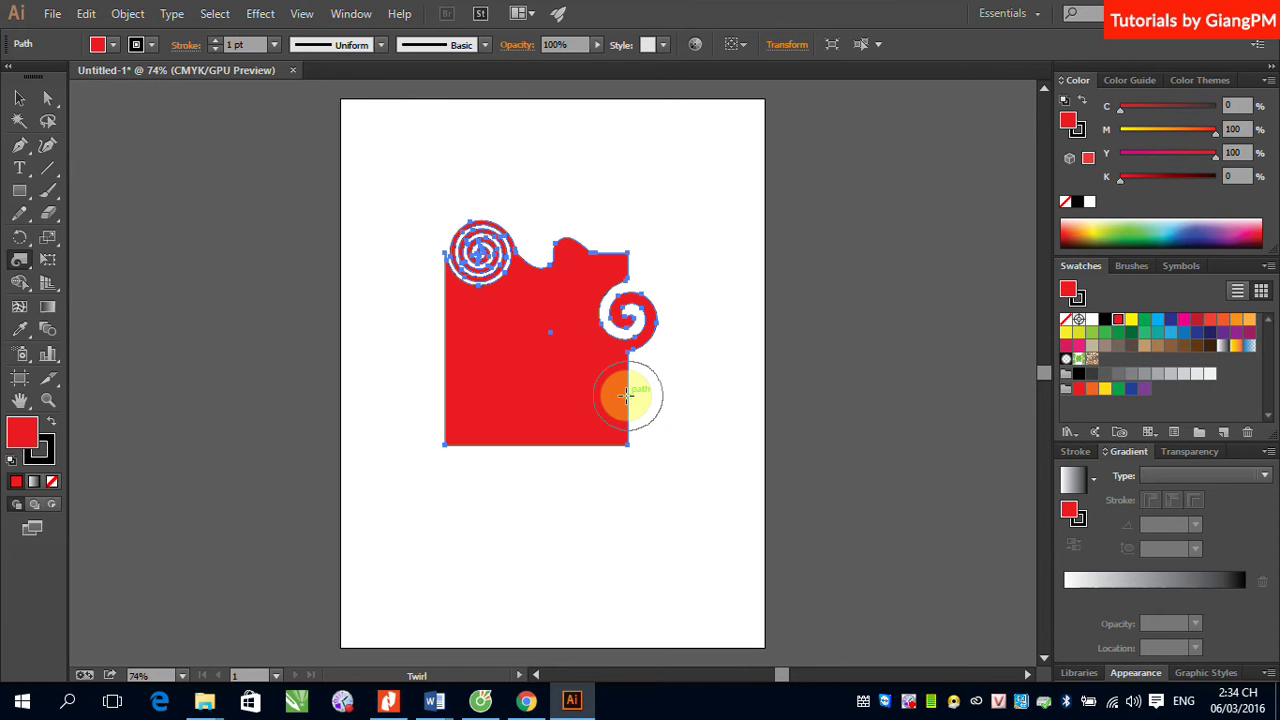
left_click(627, 395)
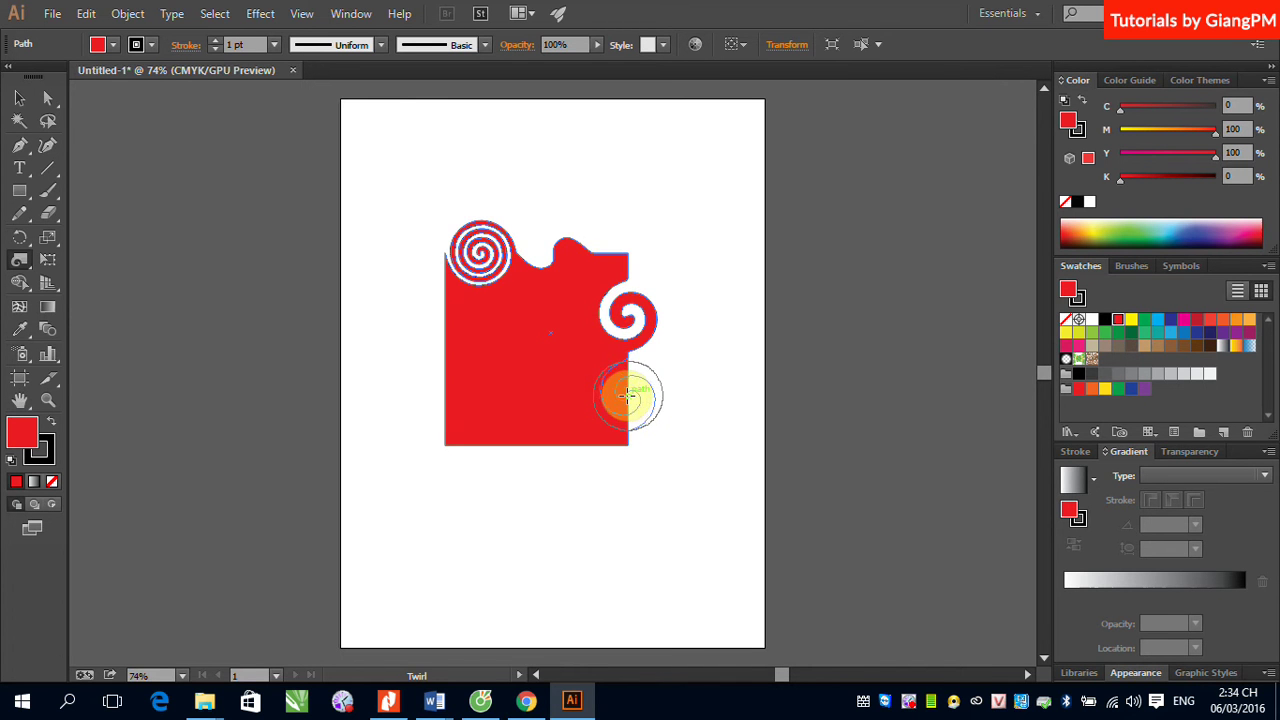
left_click(627, 395)
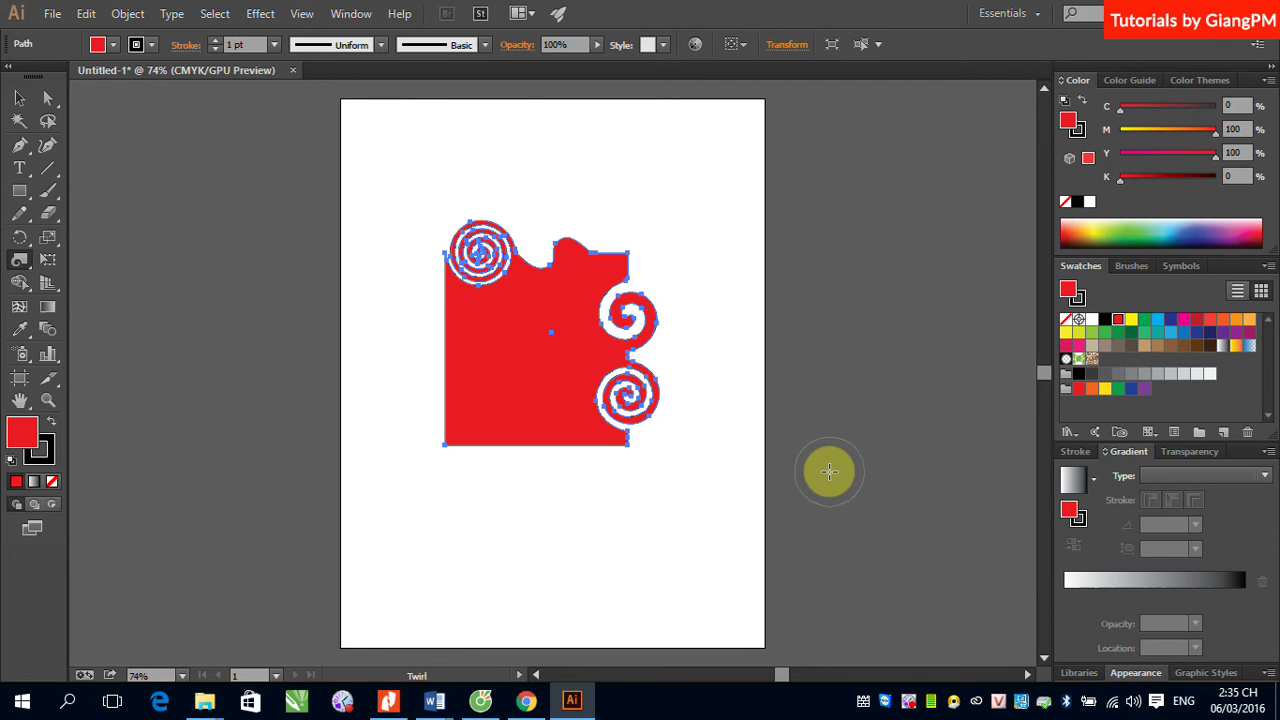
left_click(22, 265)
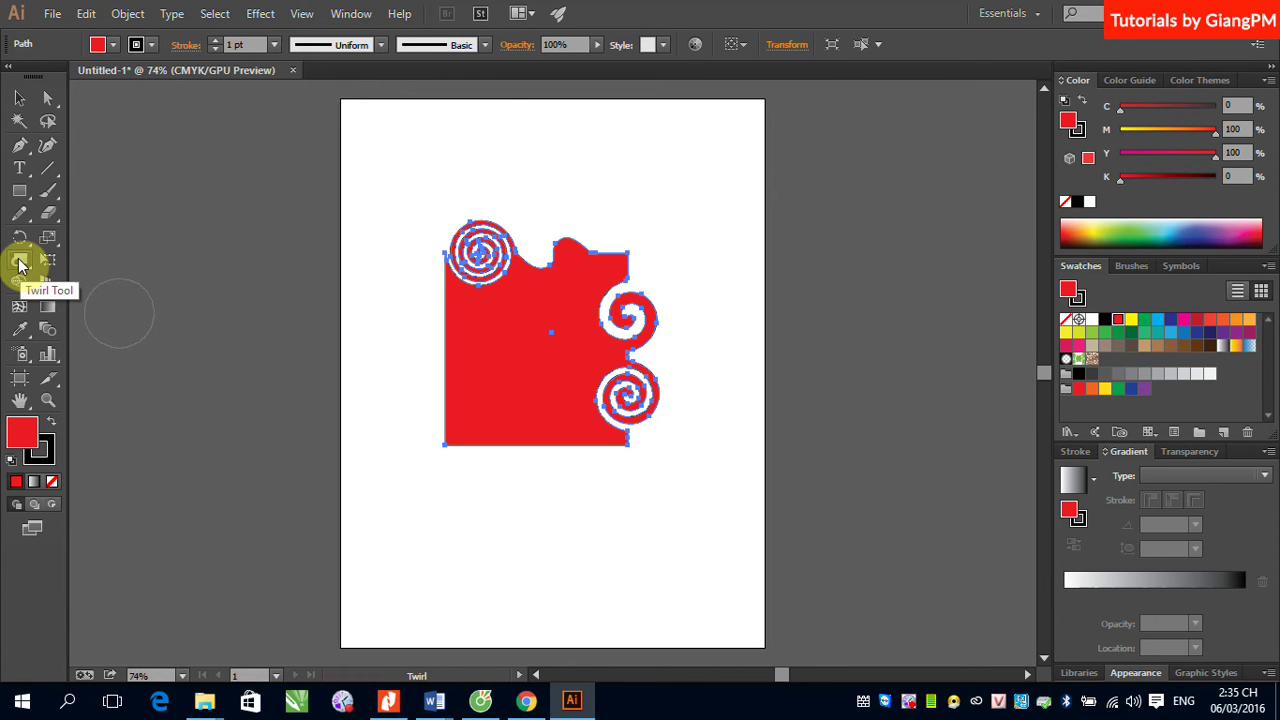
Set the Twirl Tool's Simplify to 34 and Detail to 1
left_click(21, 265)
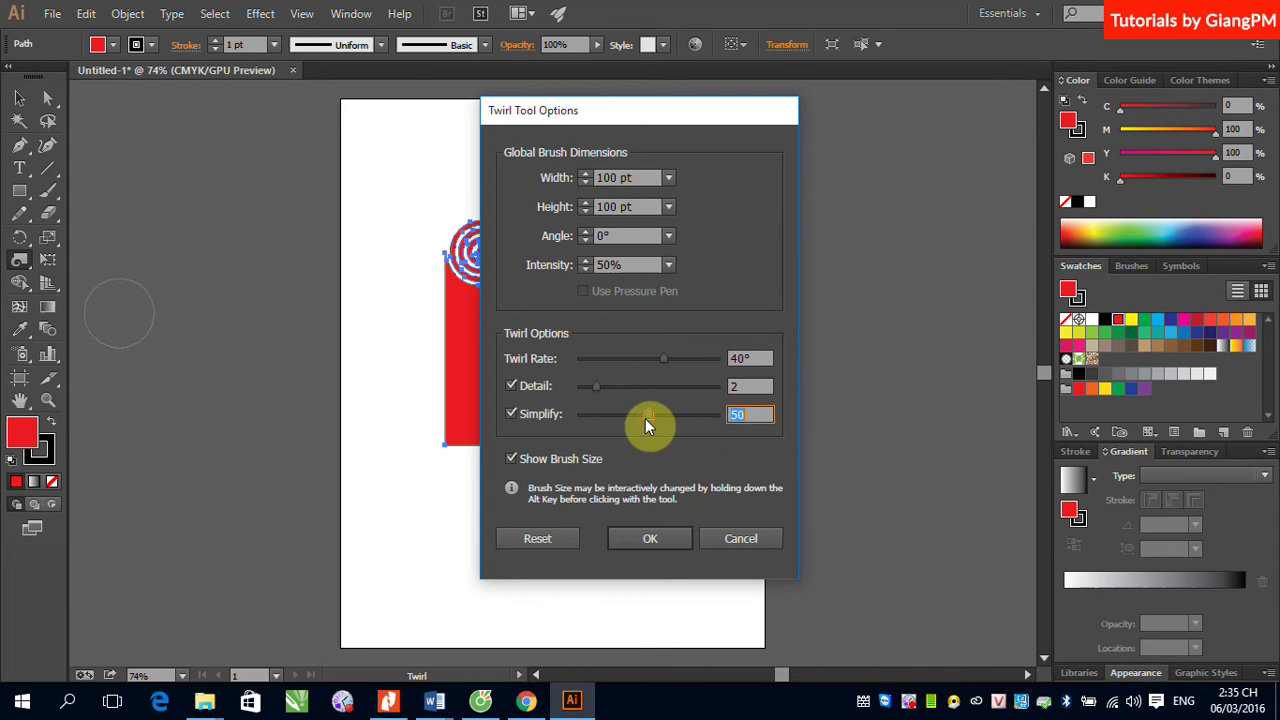
left_click_drag(649, 421, 627, 418)
left_click(634, 534)
Twirl a spiral into the bottom edge, then select and delete the whole red shape
left_click_drag(572, 447, 533, 447)
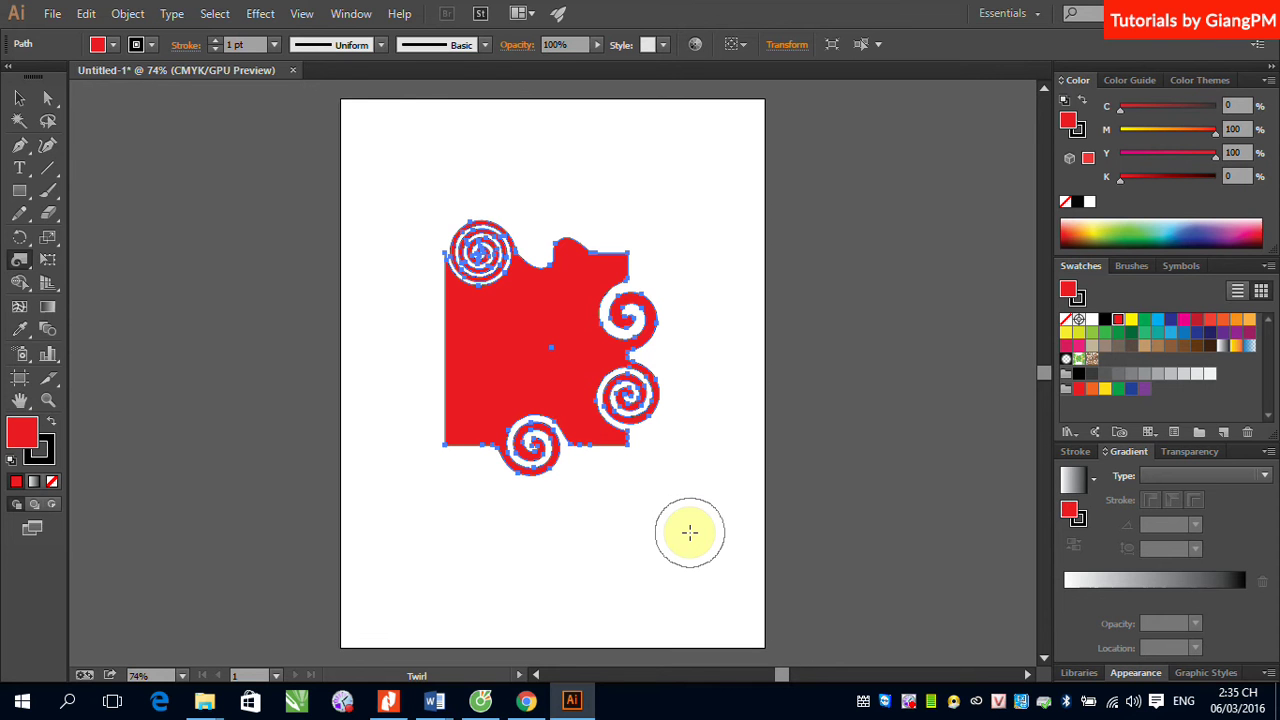
left_click(532, 407)
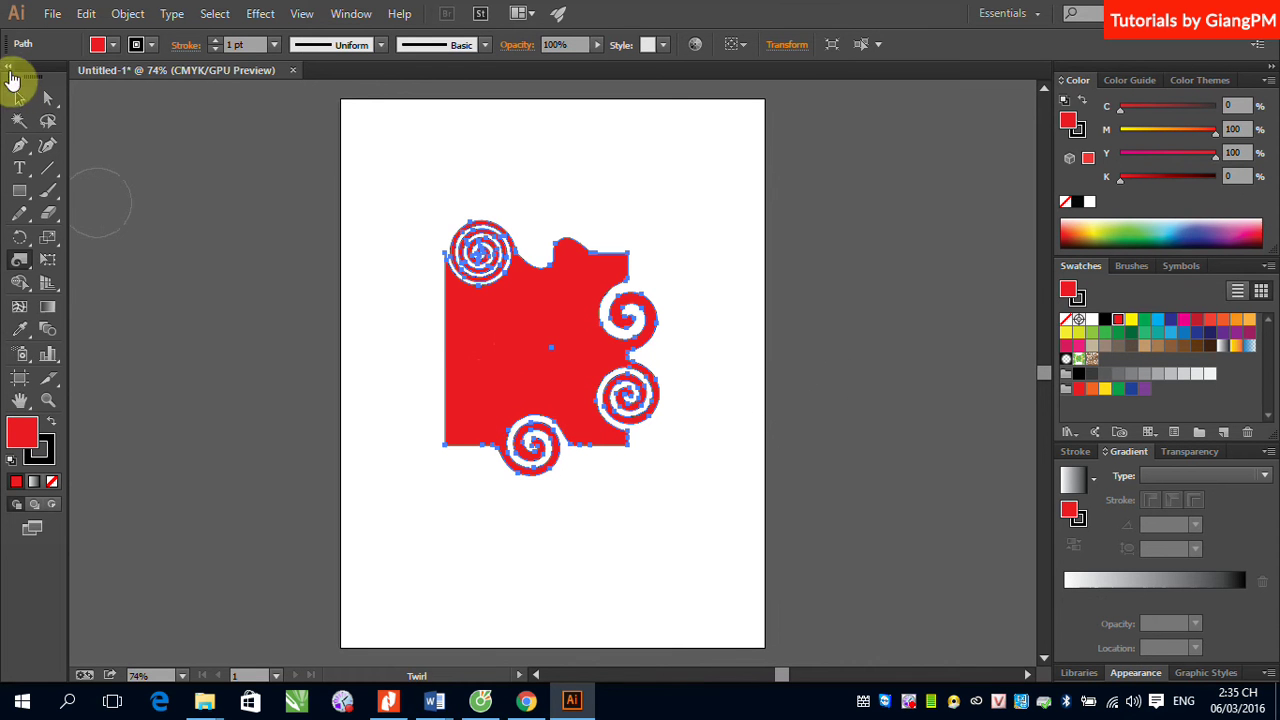
left_click(17, 97)
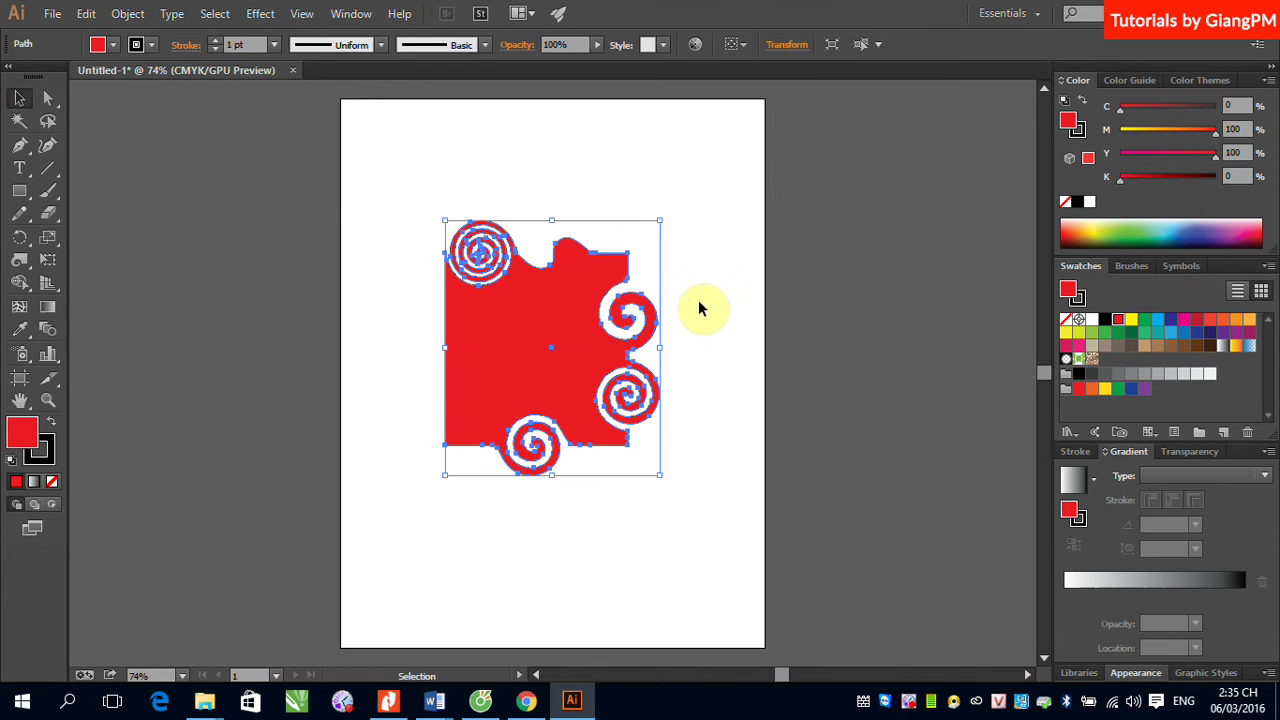
left_click(698, 301)
left_click(540, 342)
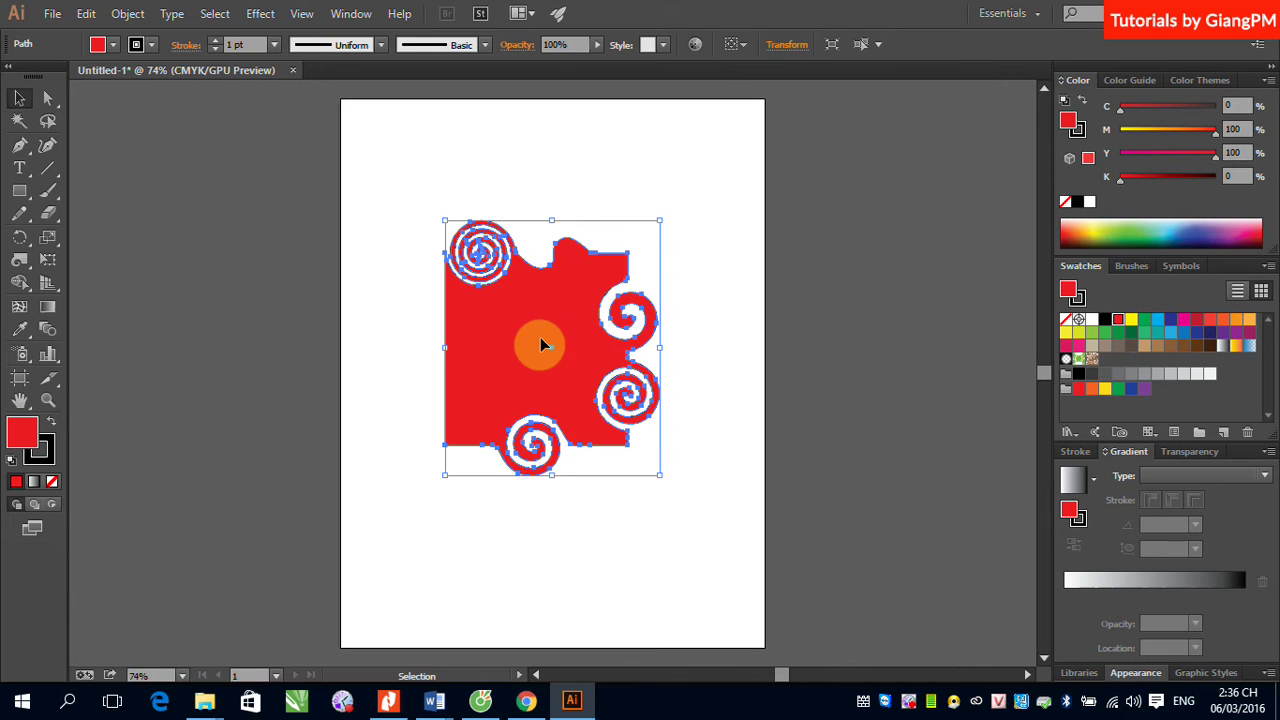
key("Delete")
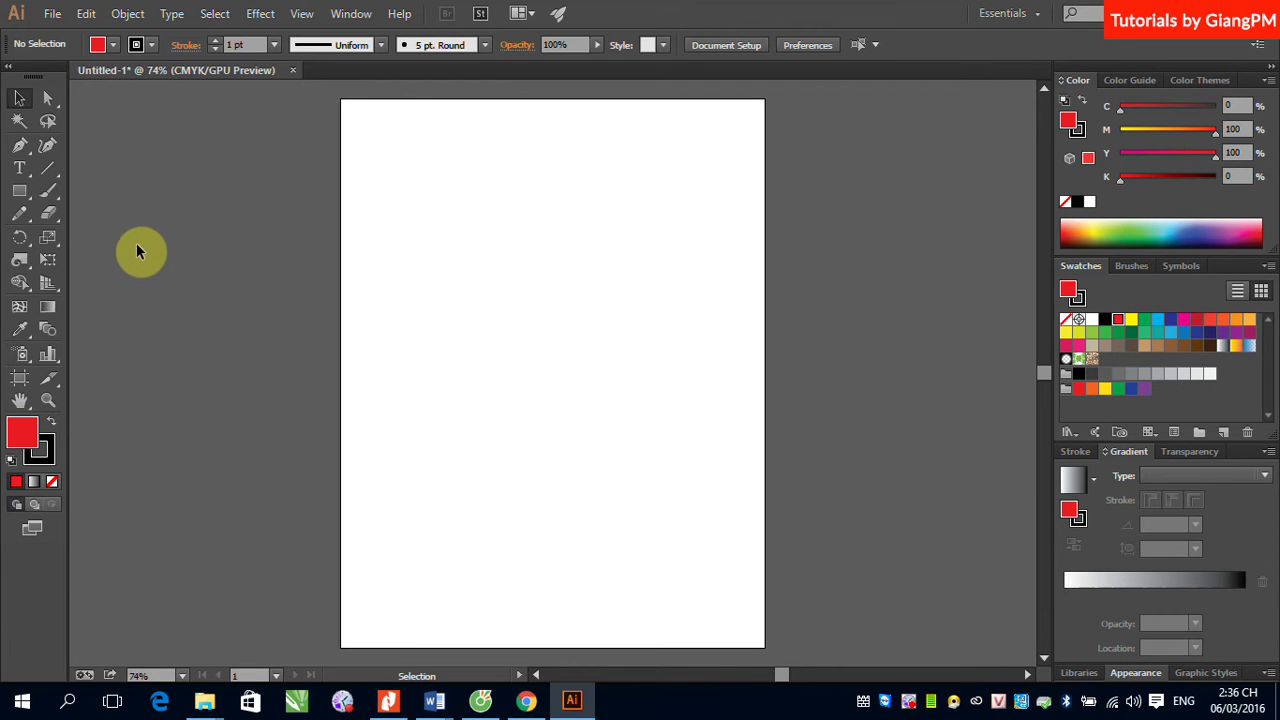
Draw a red square and Alt+Shift-duplicate it into a 2×2 grid of four squares
left_click(19, 191)
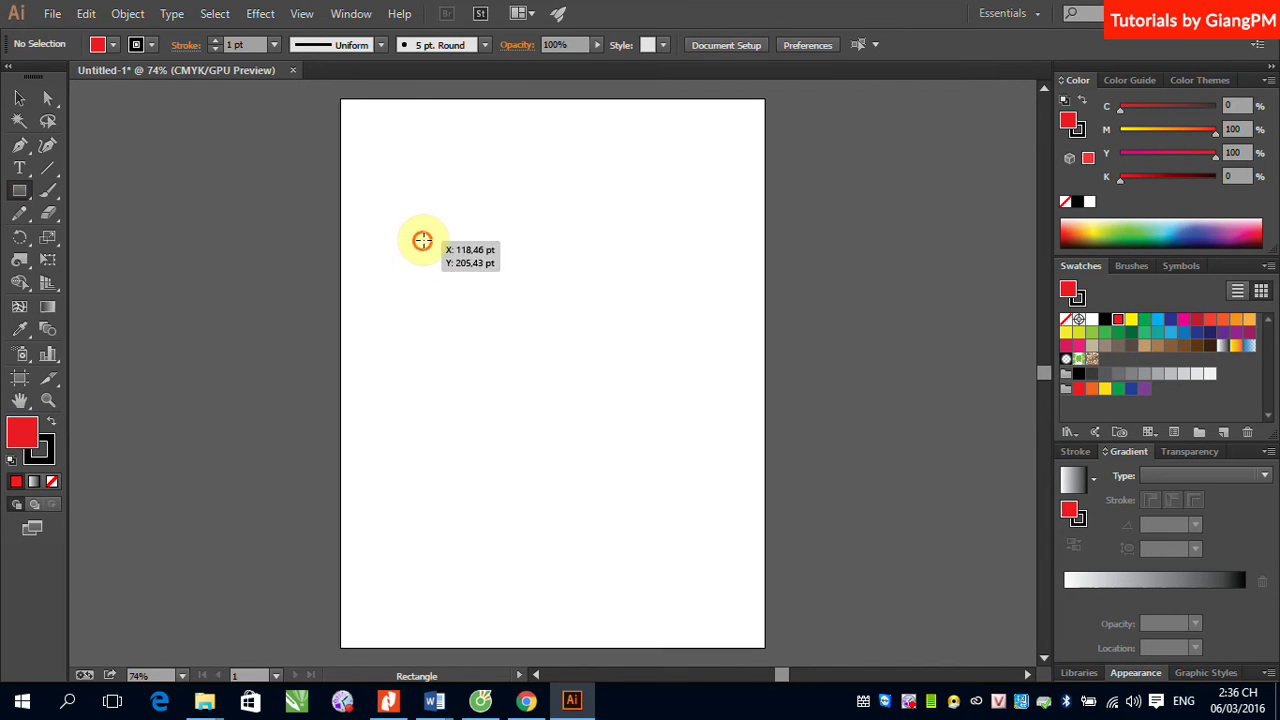
left_click_drag(422, 241, 519, 337)
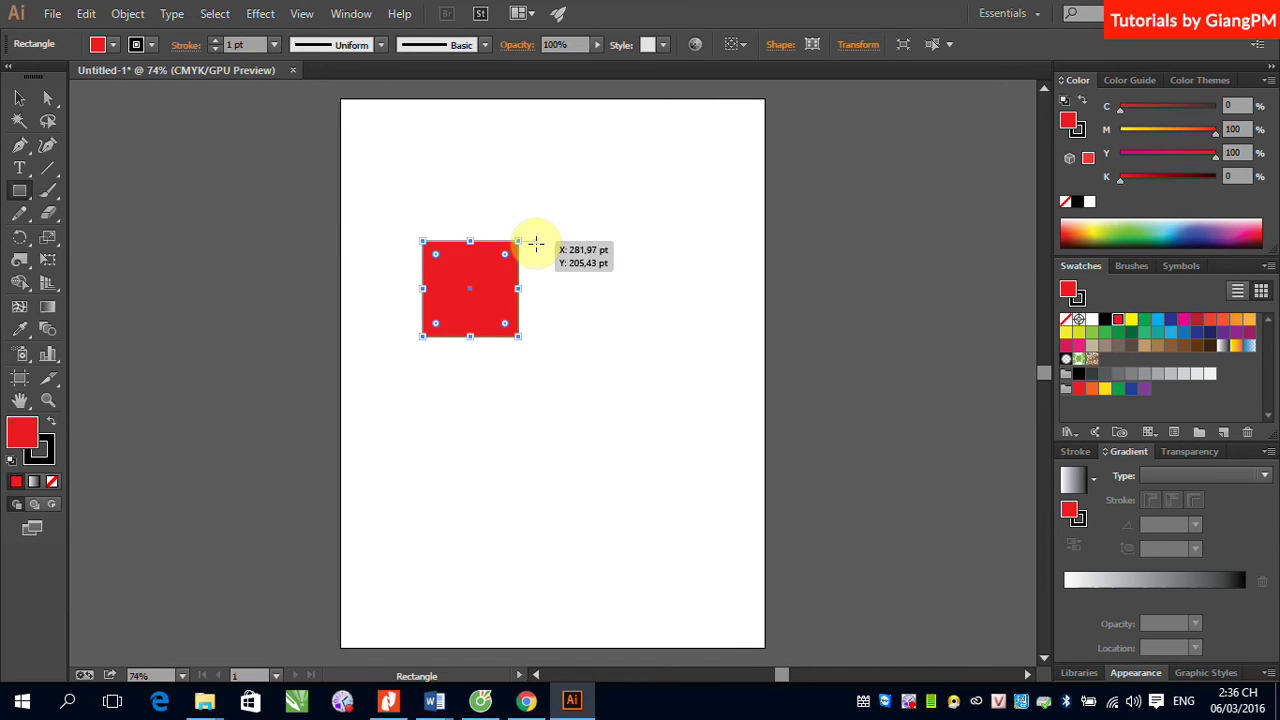
left_click(37, 104)
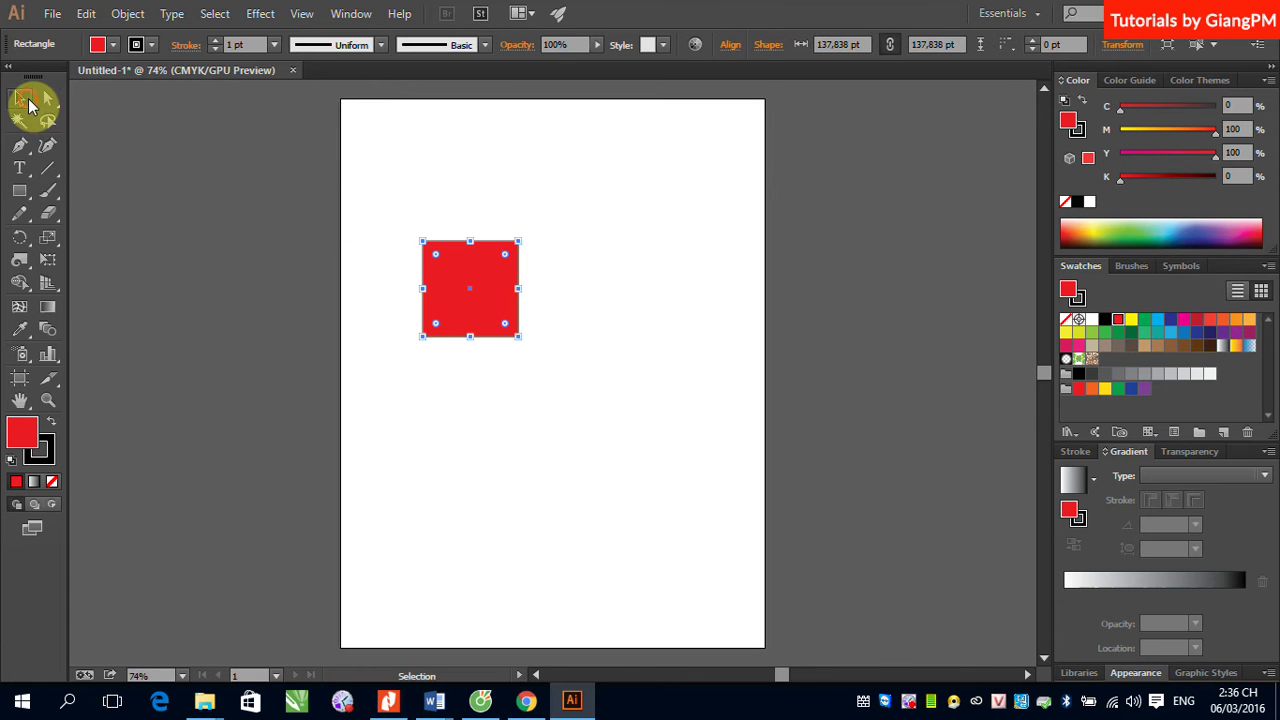
left_click_drag(490, 318, 598, 320)
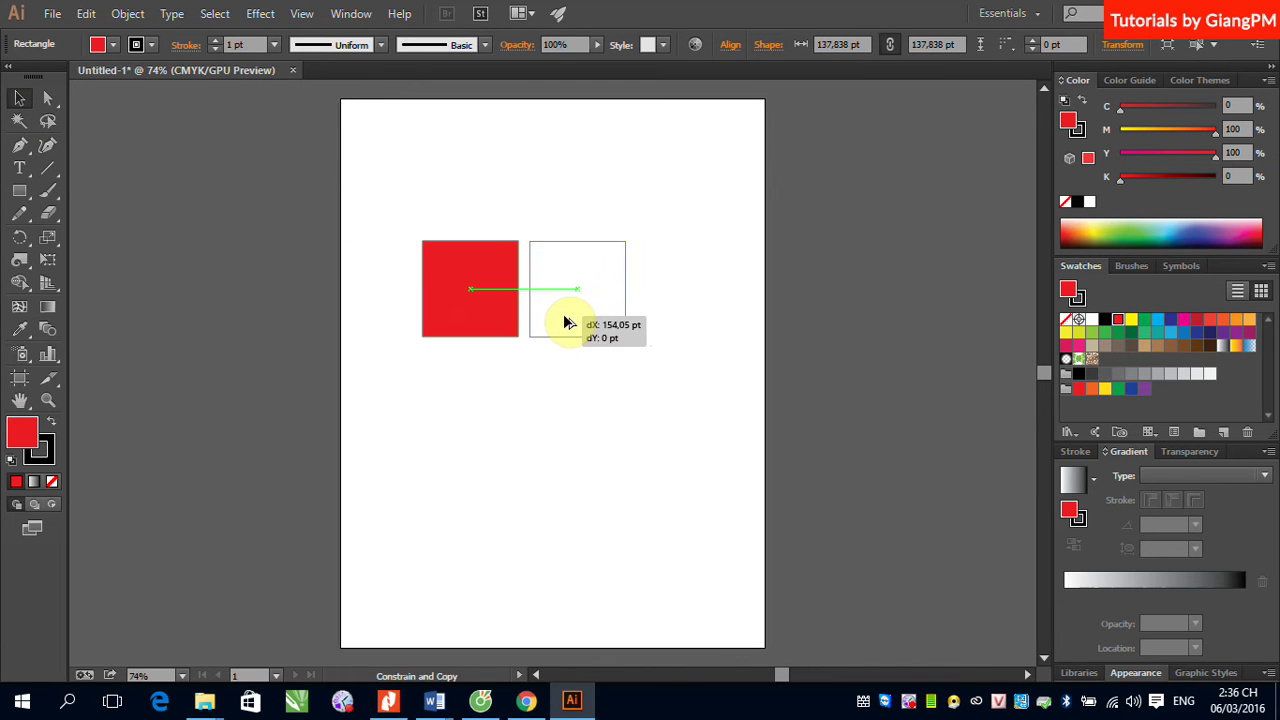
left_click_drag(402, 208, 660, 366)
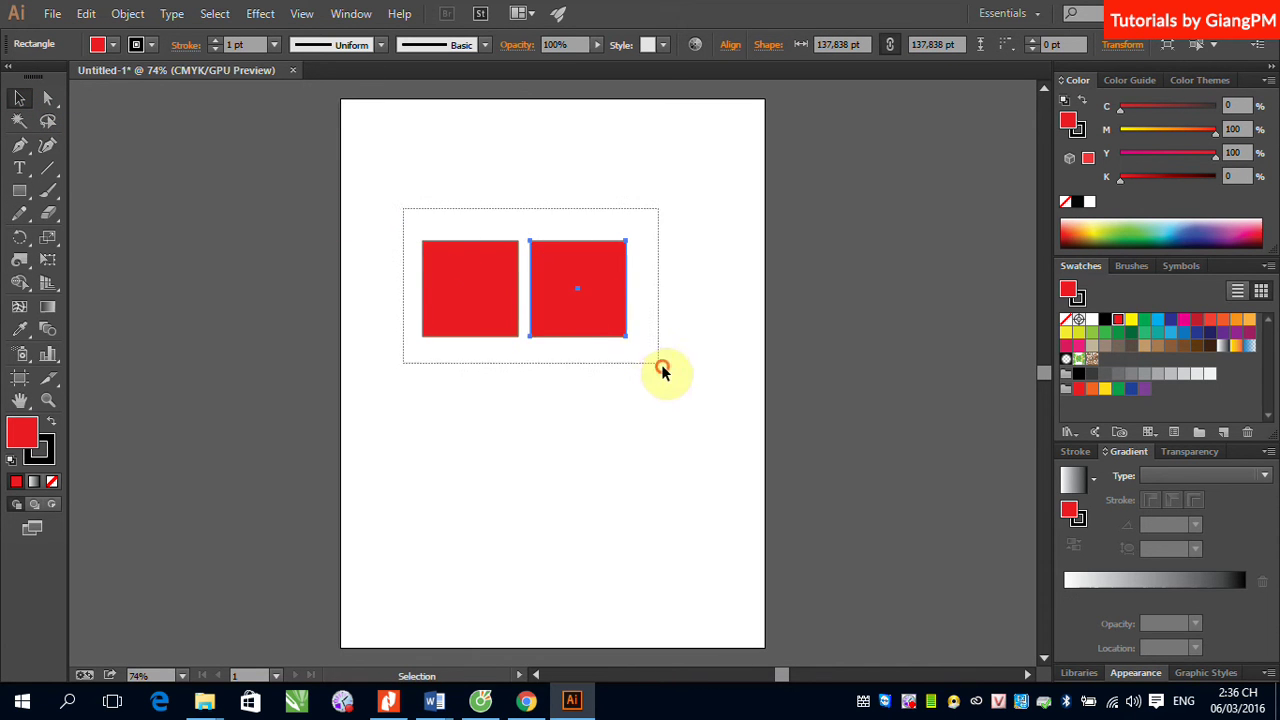
left_click_drag(566, 297, 571, 414, "alt+shift")
left_click_drag(386, 197, 670, 473)
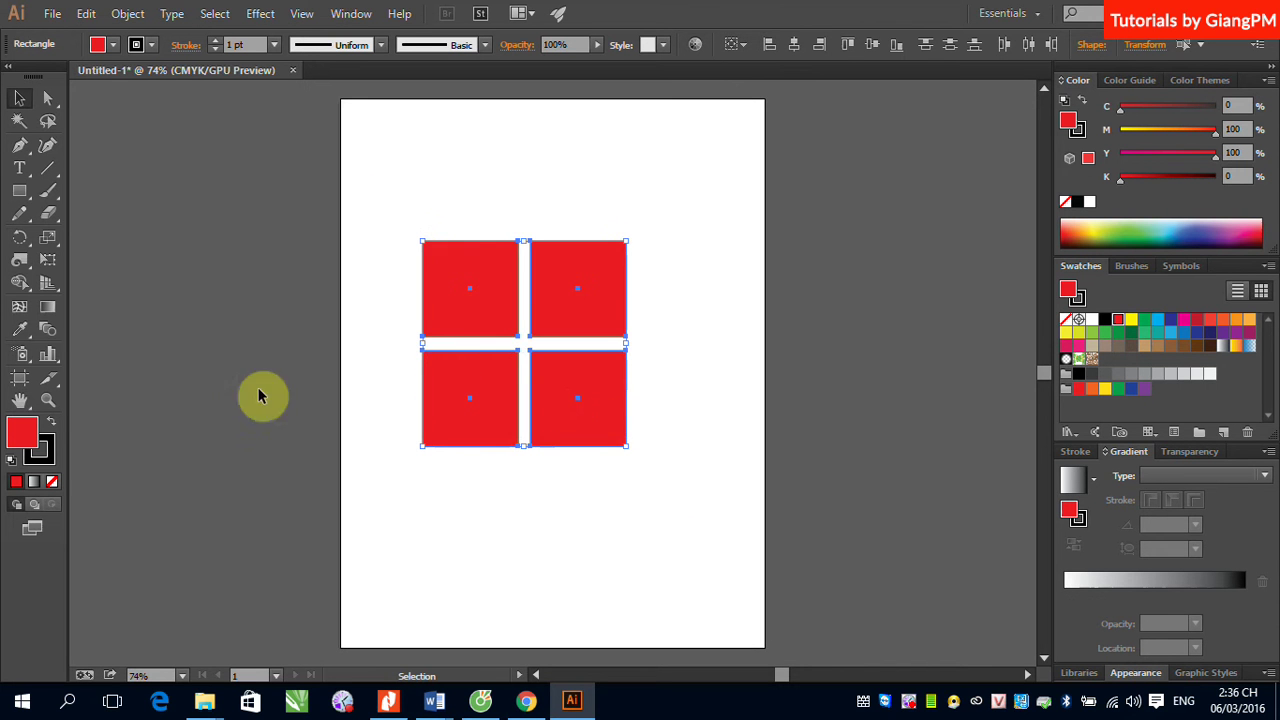
left_click(20, 259)
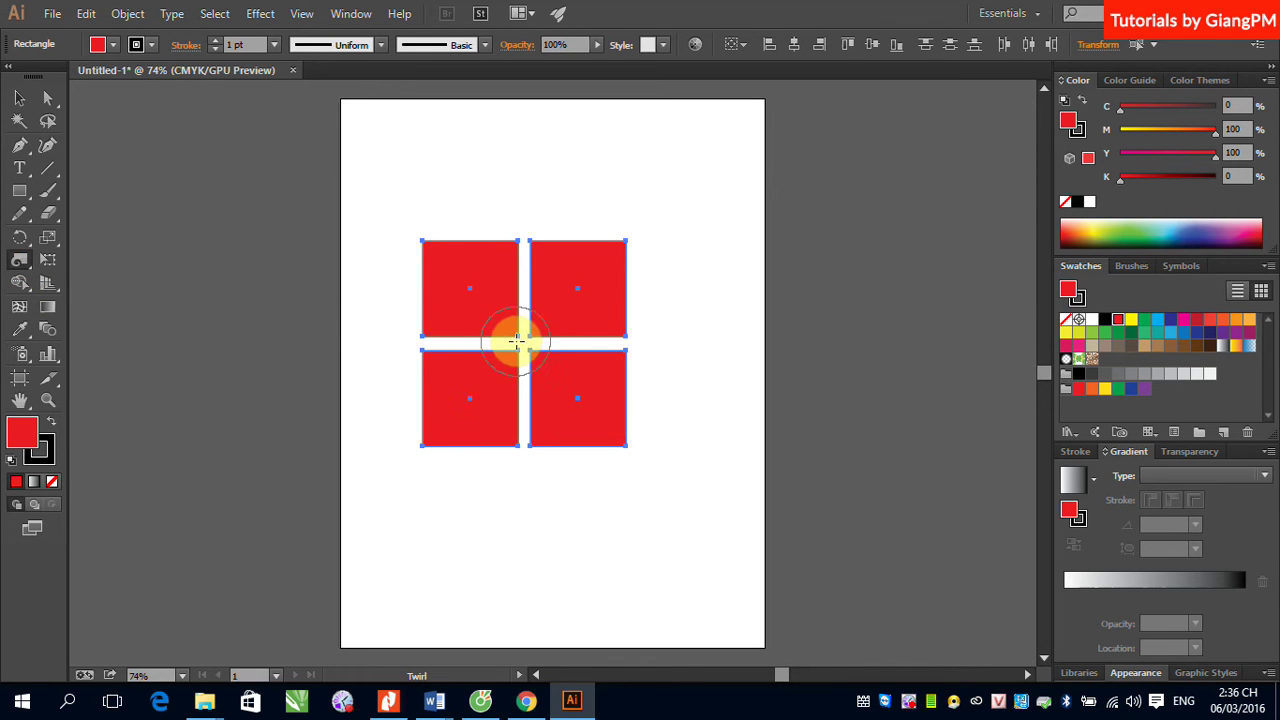
left_click_drag(512, 340, 525, 343)
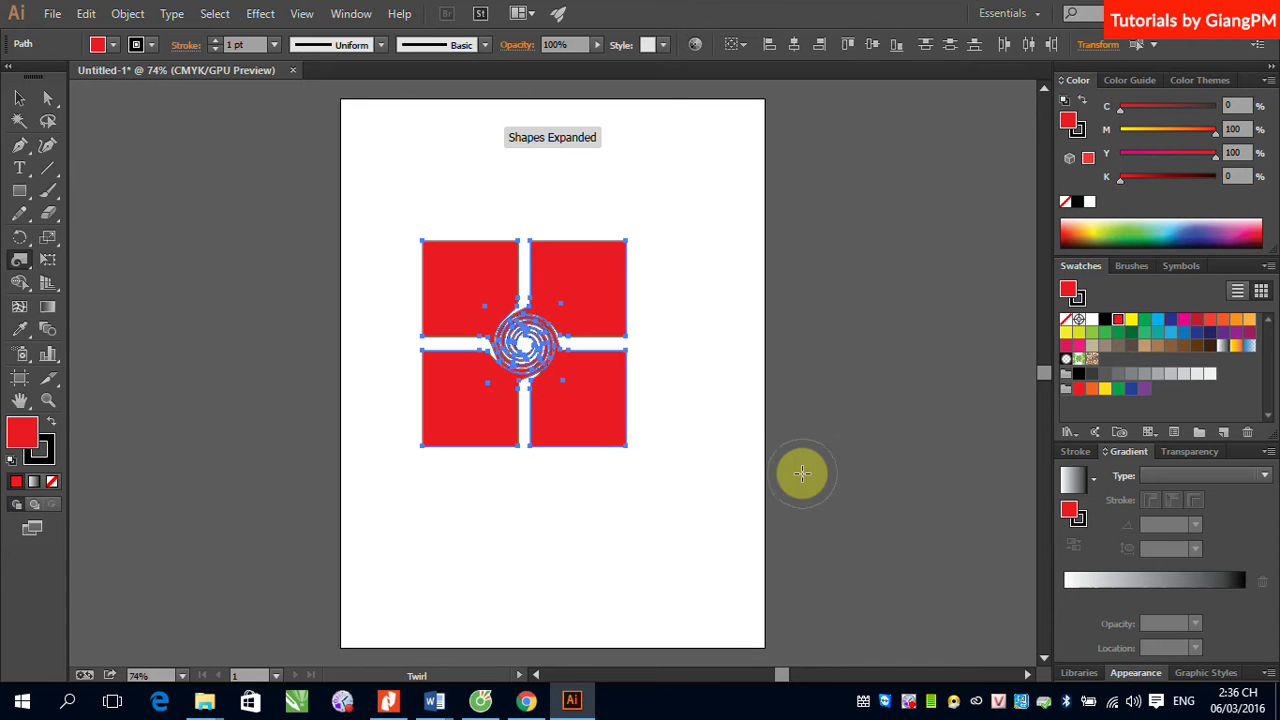
left_click(19, 97)
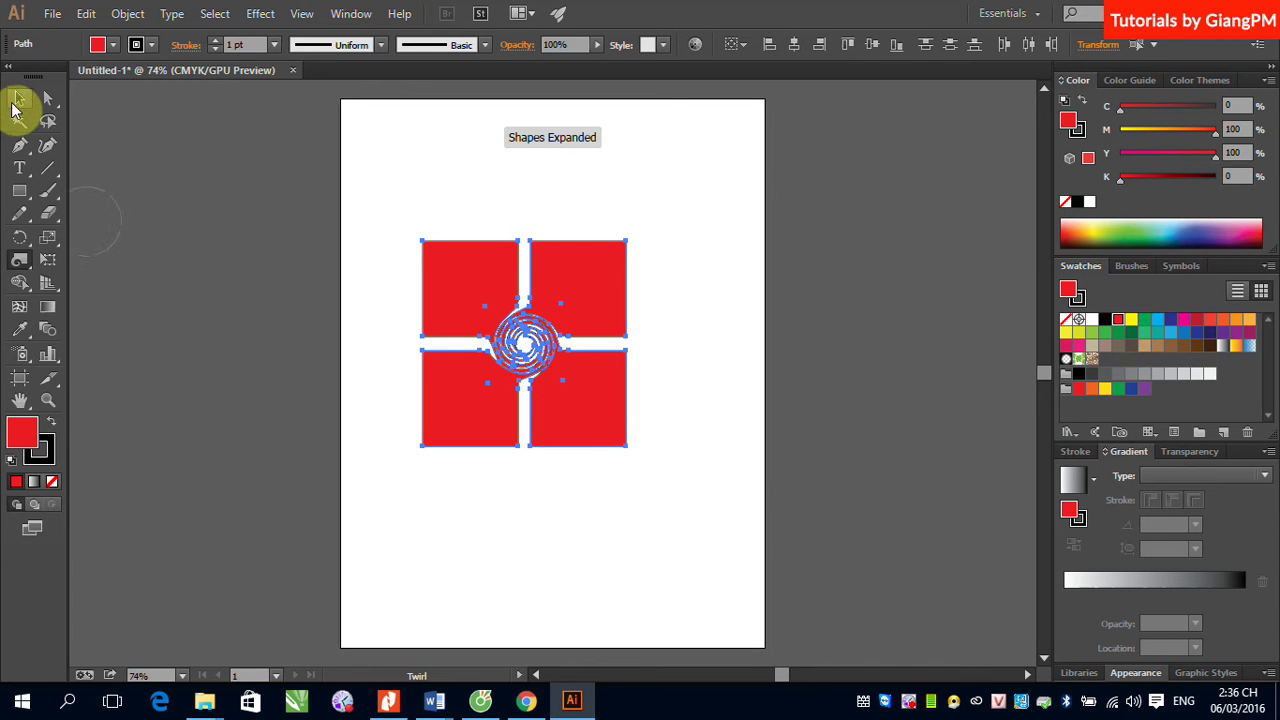
left_click(212, 183)
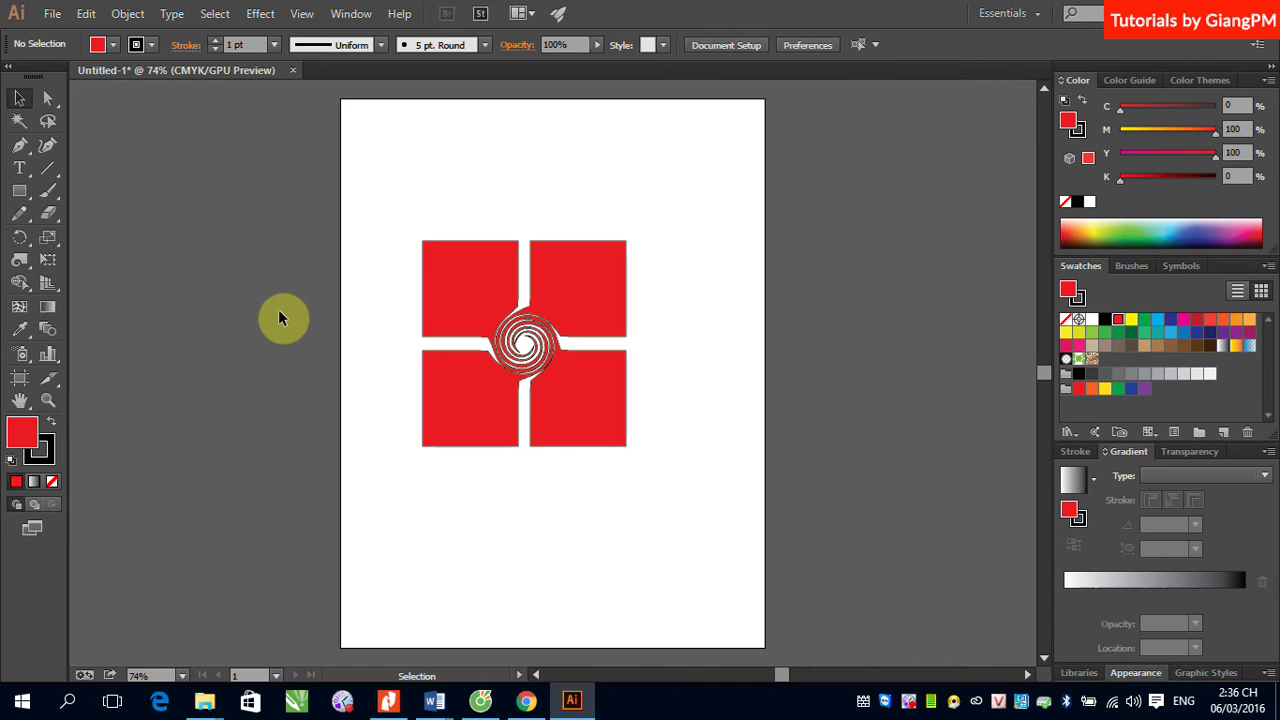
key("ctrl+z")
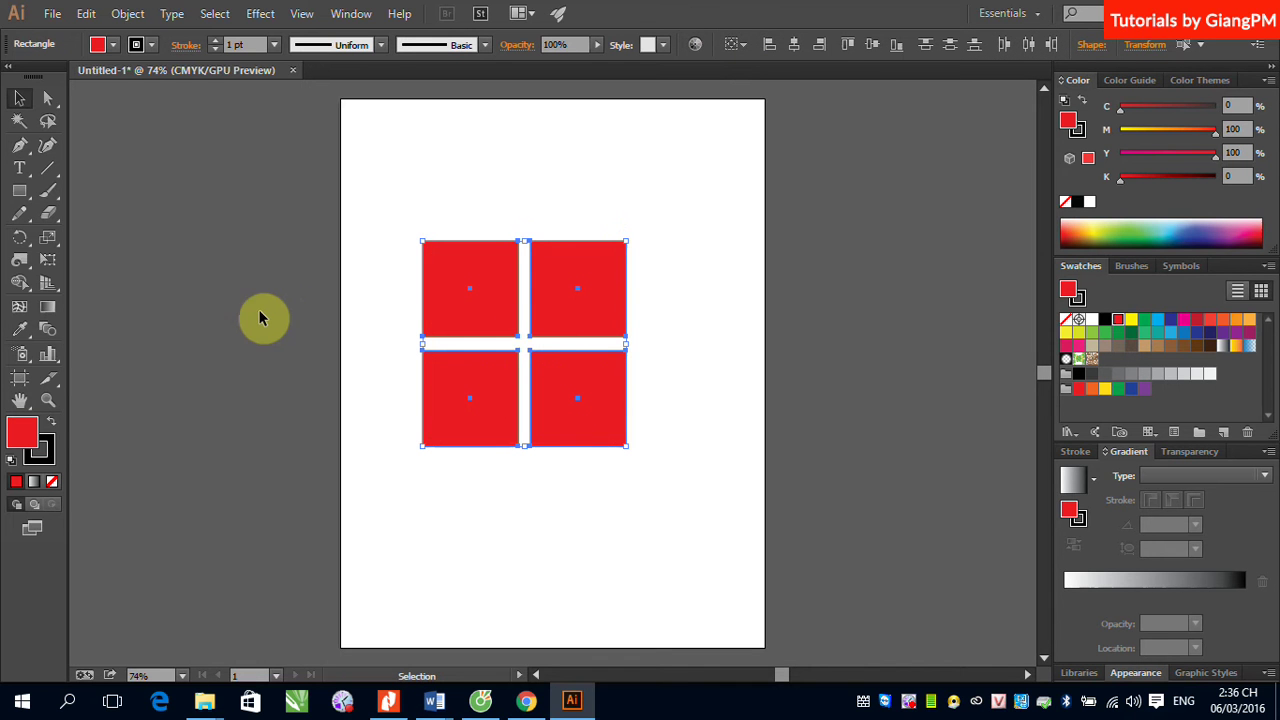
left_click(20, 266)
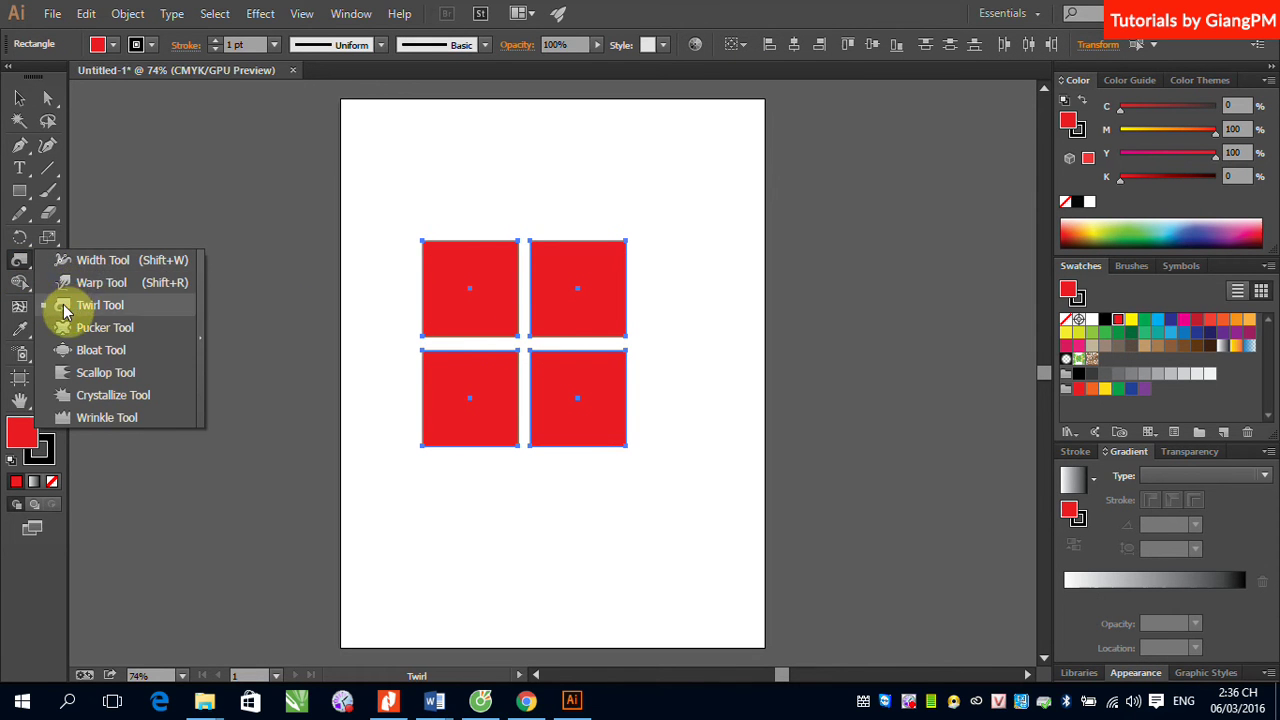
Select the Twirl Tool and set its brush Width and Height to 200 pt
left_click(62, 304)
double_click(18, 259)
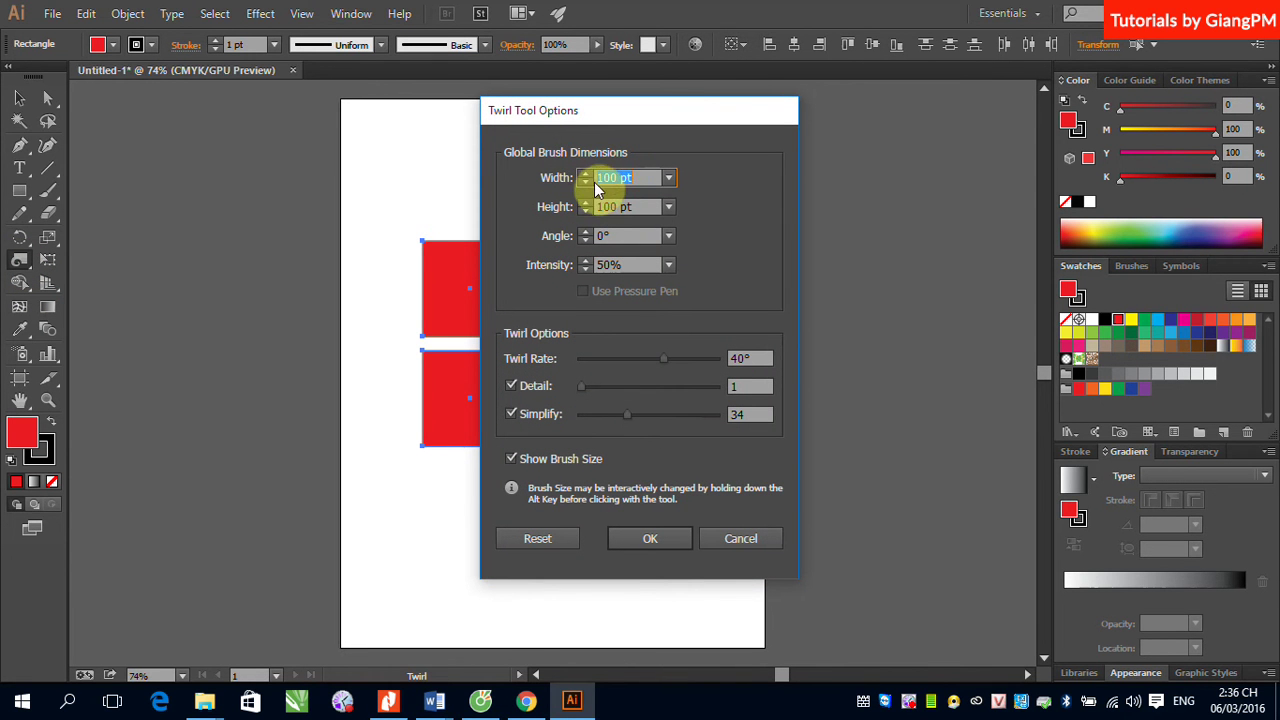
type("200")
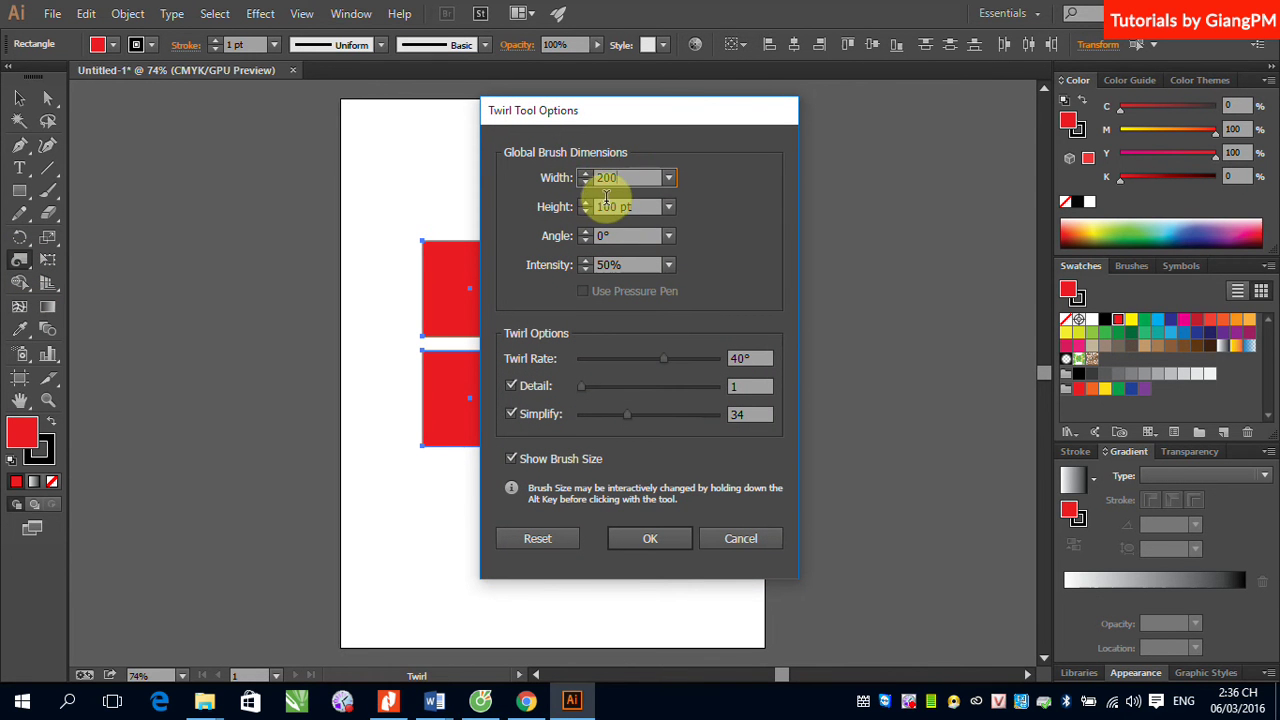
left_click(605, 206)
type("2pt")
type("00")
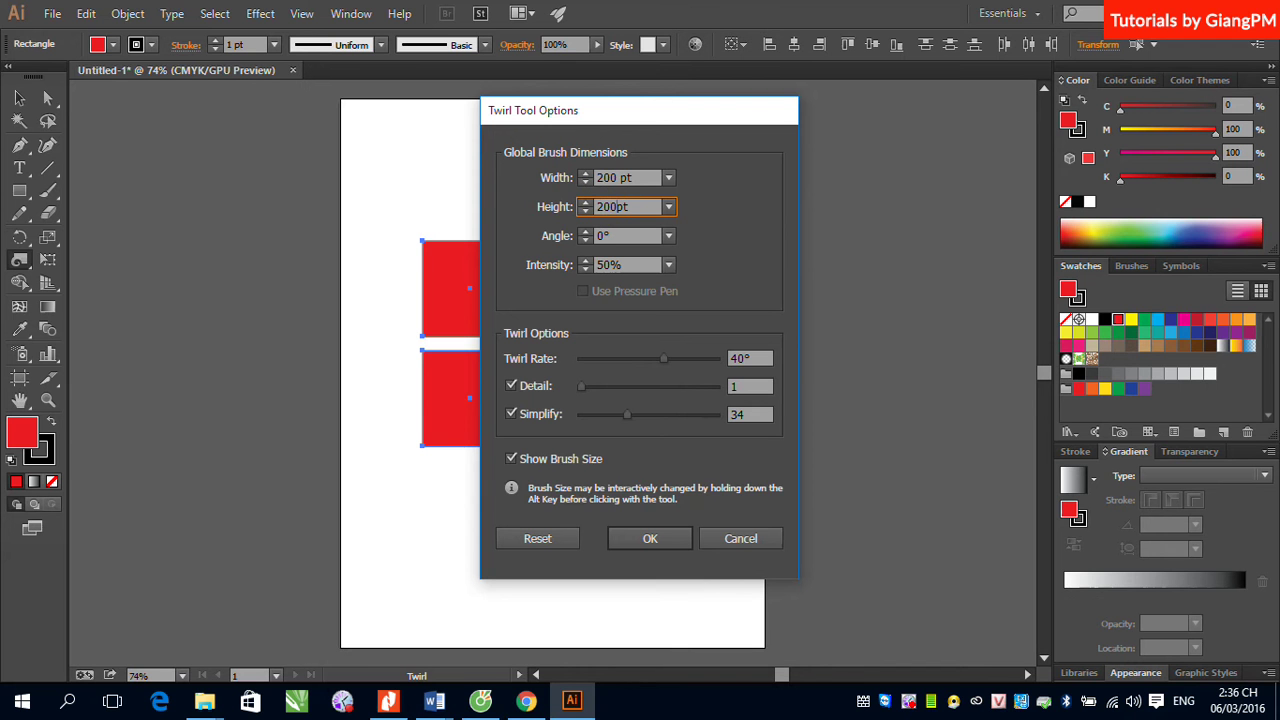
left_click(665, 543)
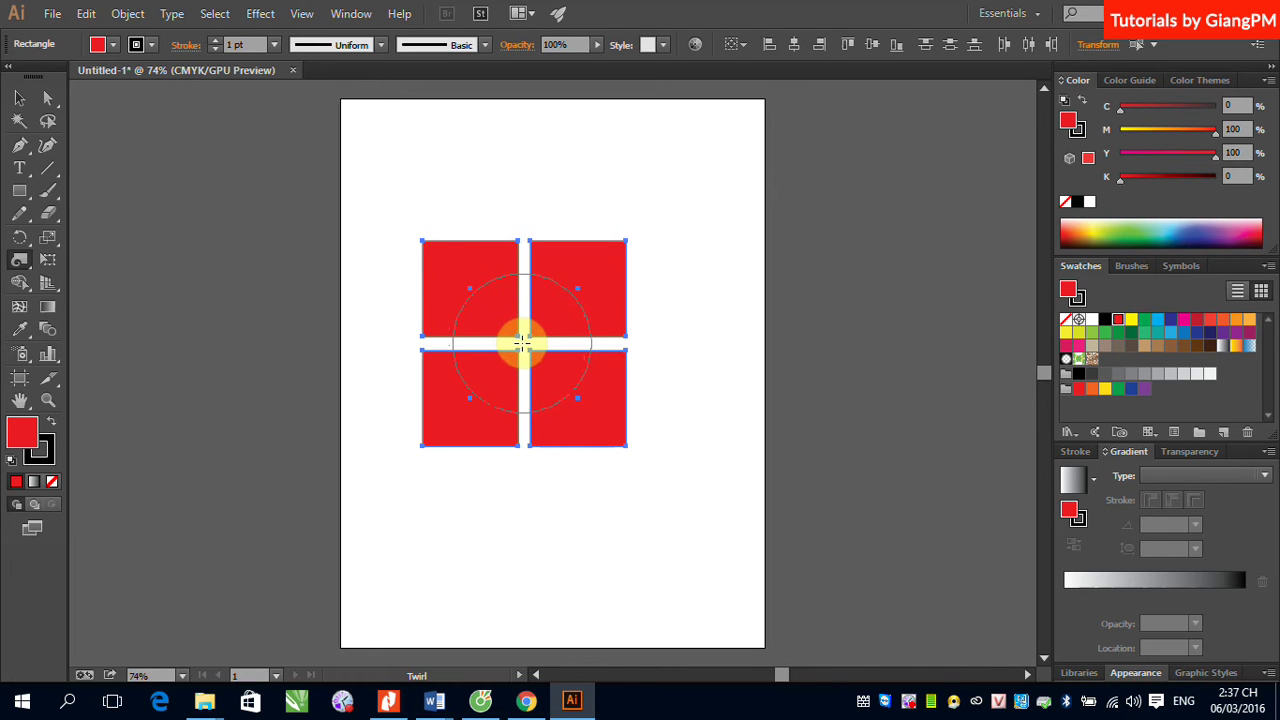
Twirl the four squares into one central spiral and set its stroke to None
left_click_drag(523, 343, 523, 343)
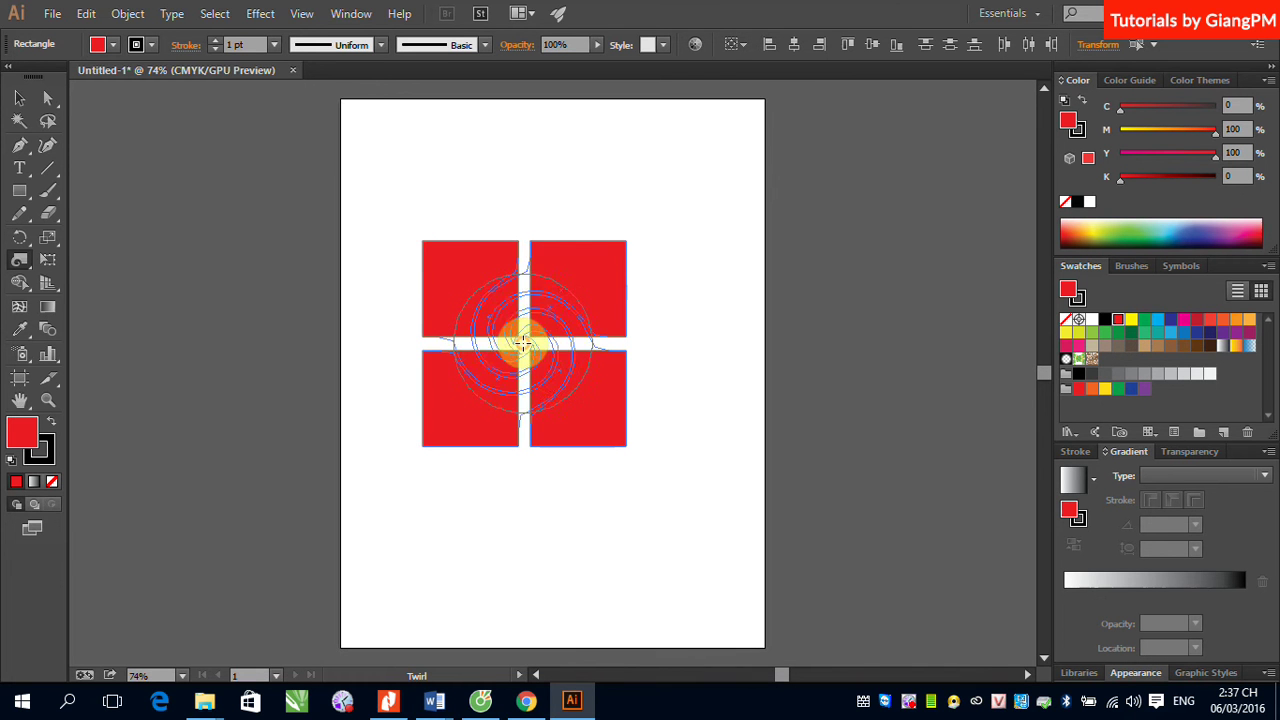
left_click(22, 97)
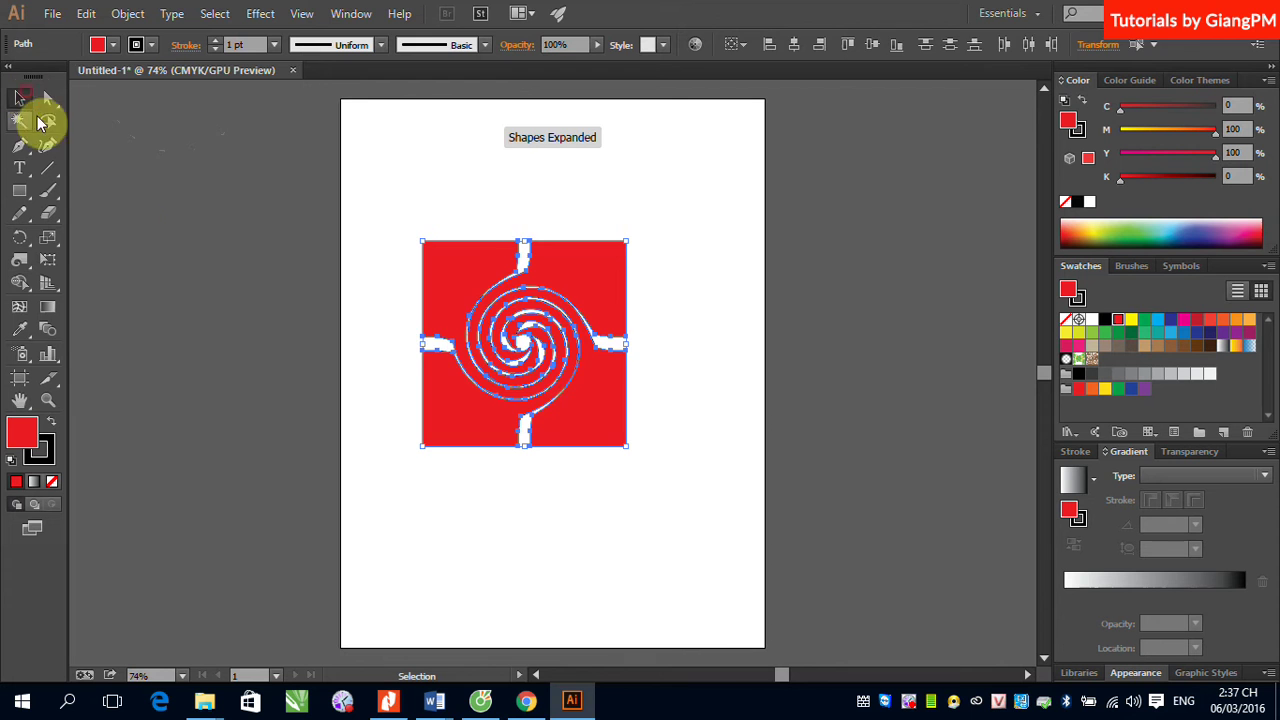
left_click(129, 214)
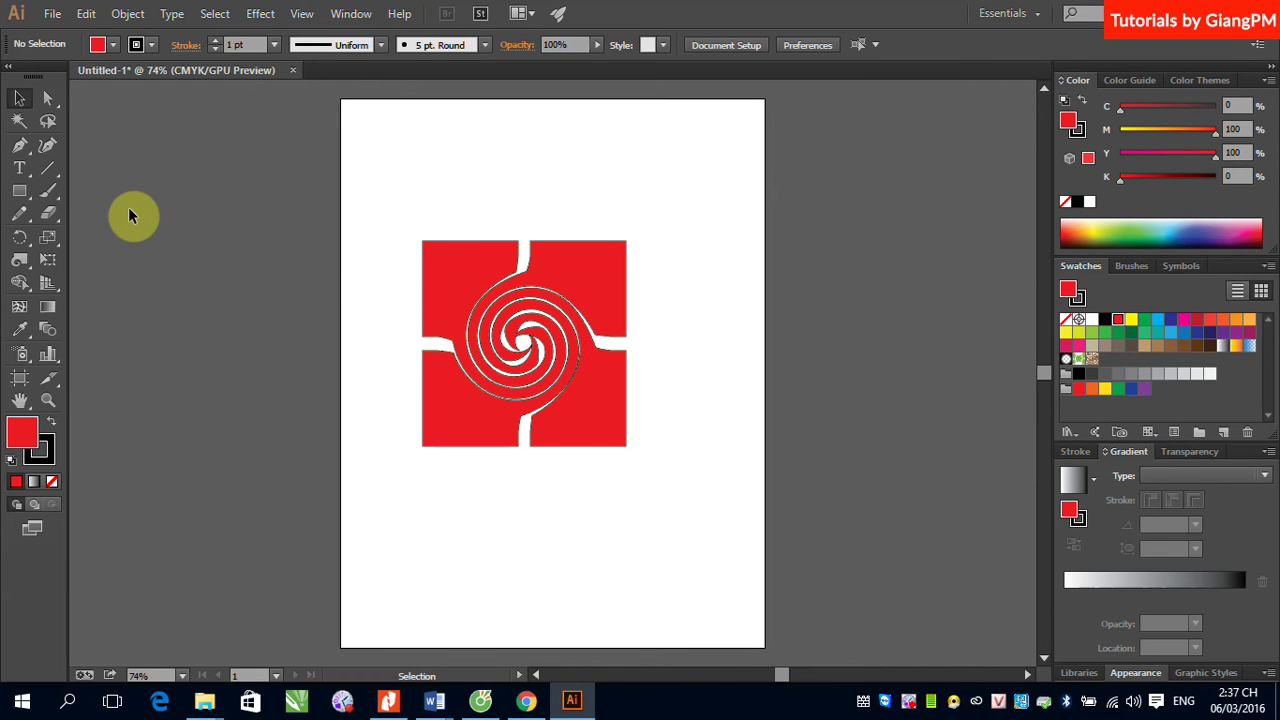
left_click_drag(366, 206, 643, 399)
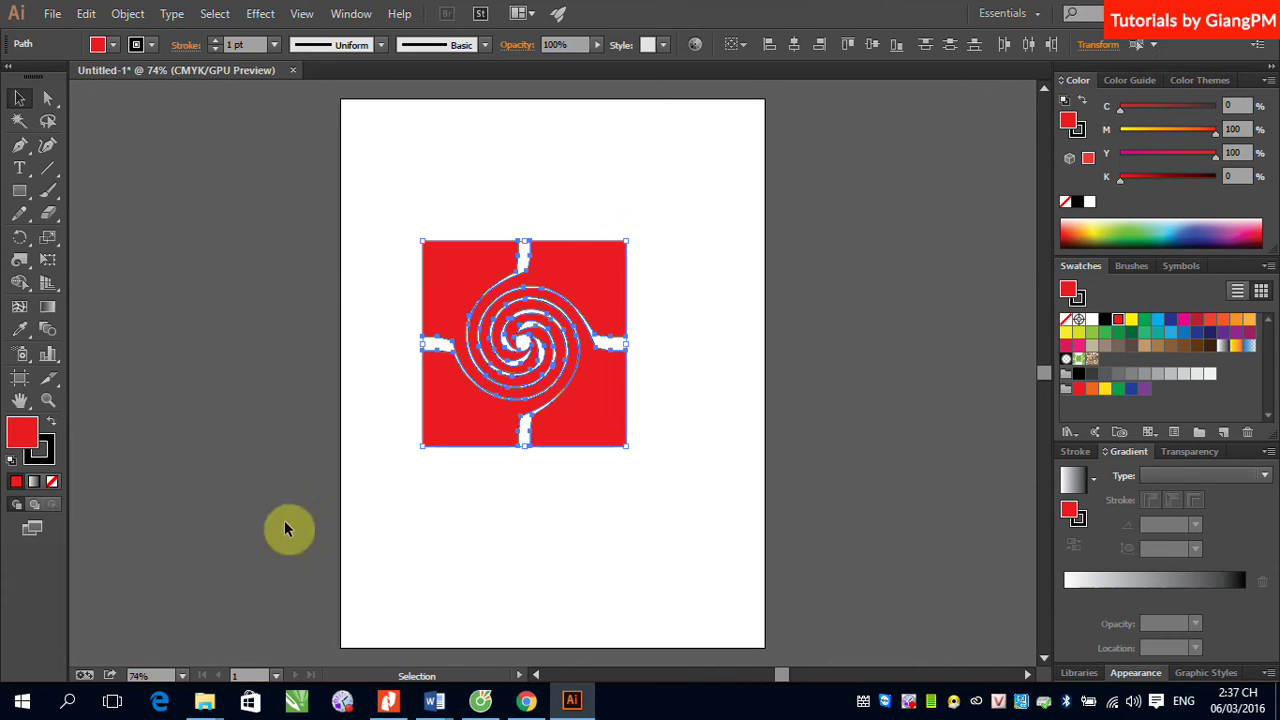
left_click(52, 481)
Move the spiral square left onto the pasteboard, off the artboard
left_click(794, 569)
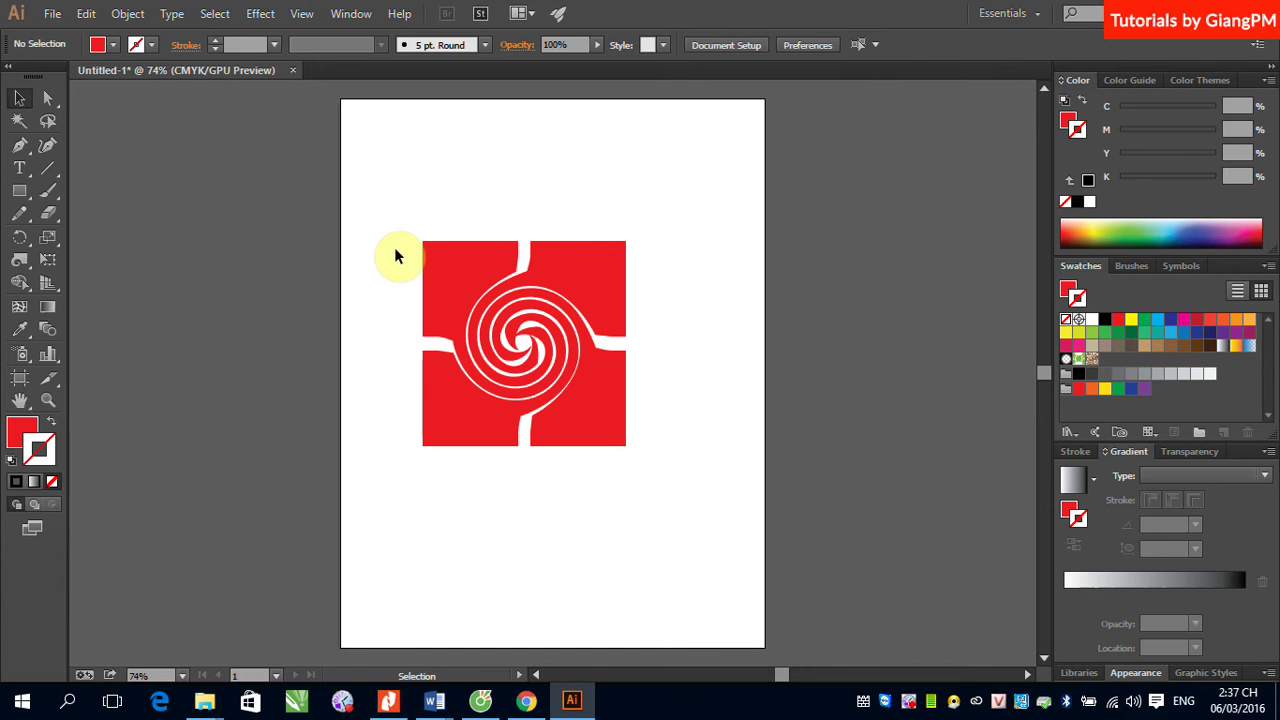
left_click_drag(394, 217, 629, 380)
left_click_drag(414, 243, 271, 189)
Draw a new red square mid-artboard and choose the Pucker Tool from the Width flyout
left_click(20, 191)
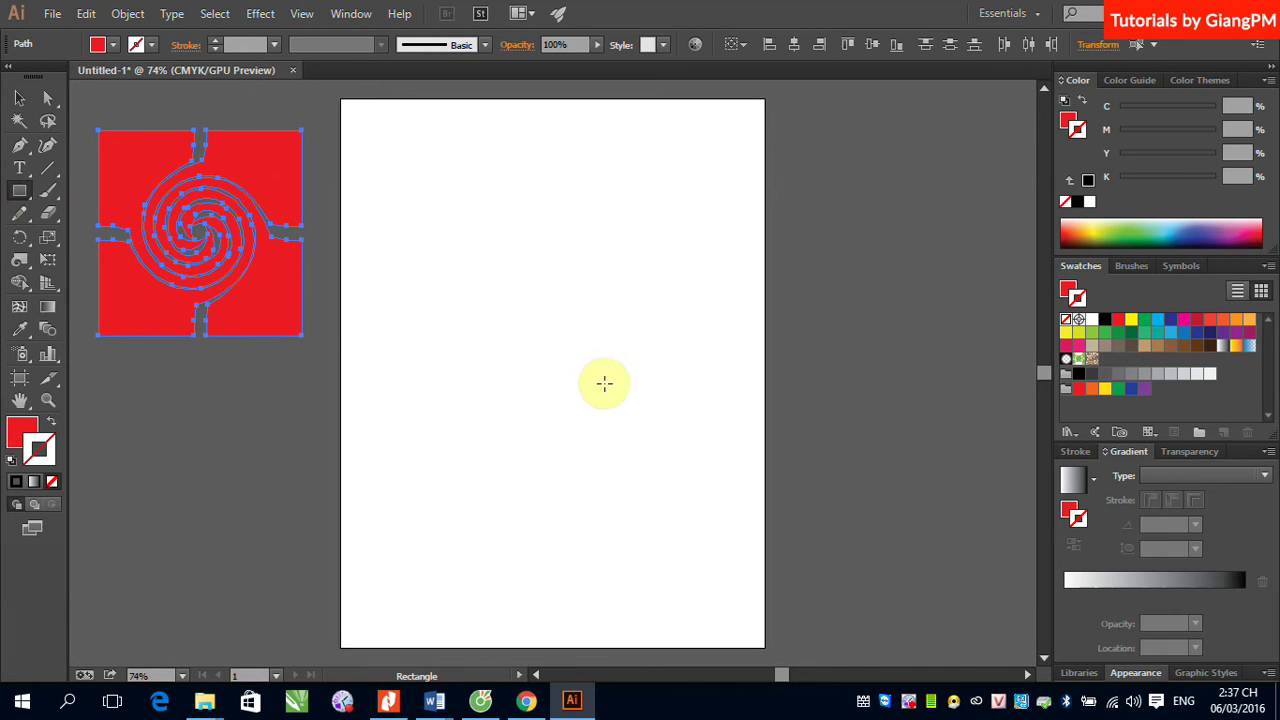
left_click_drag(483, 282, 657, 457)
left_click(18, 100)
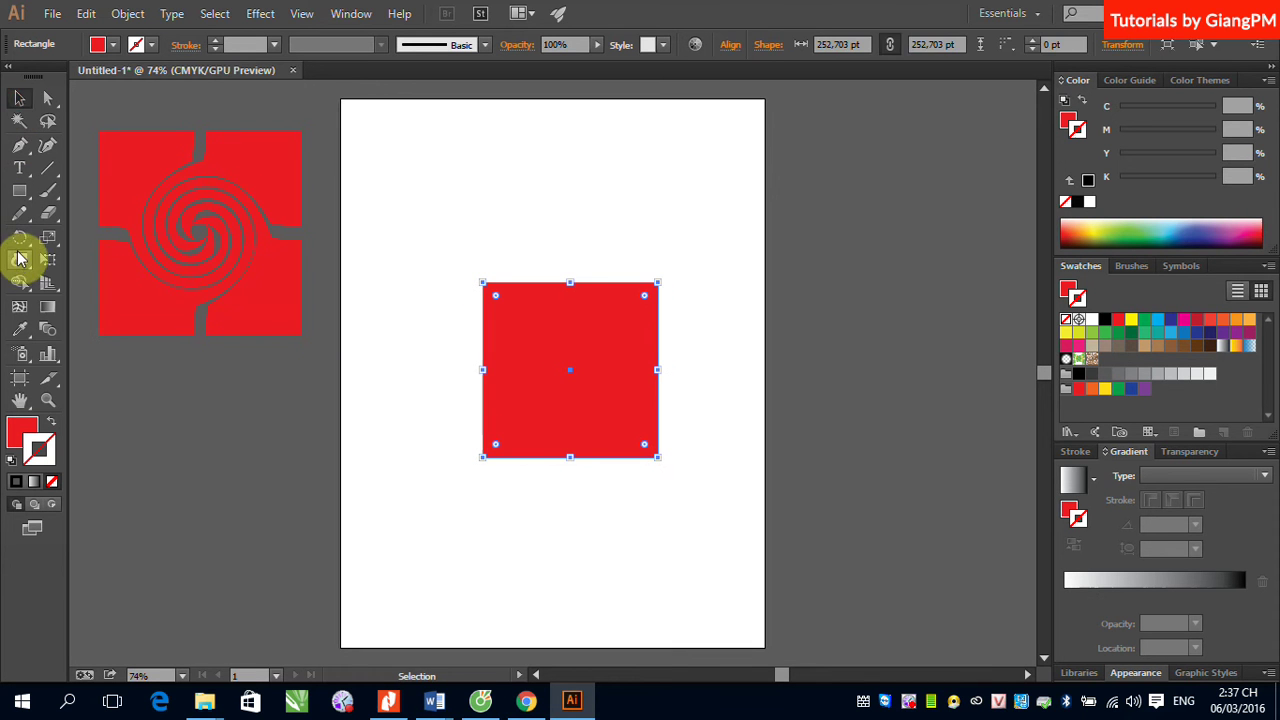
left_click_drag(20, 260, 98, 320)
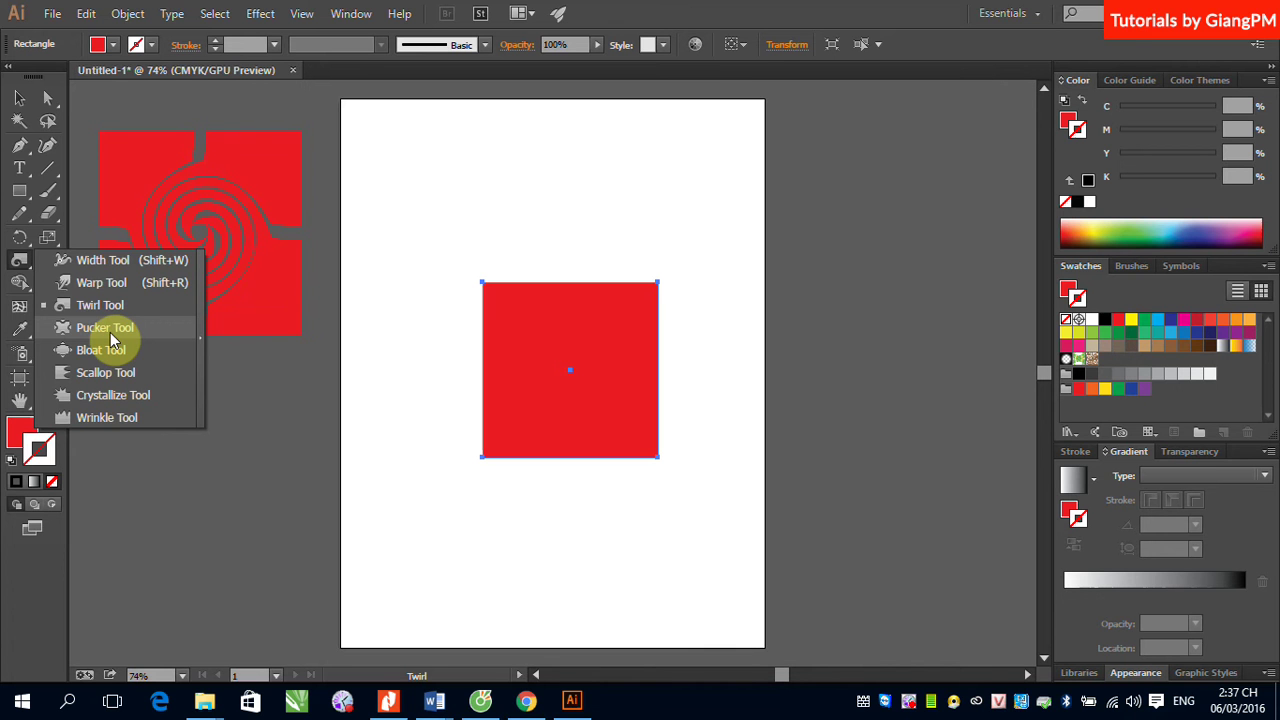
left_click(110, 330)
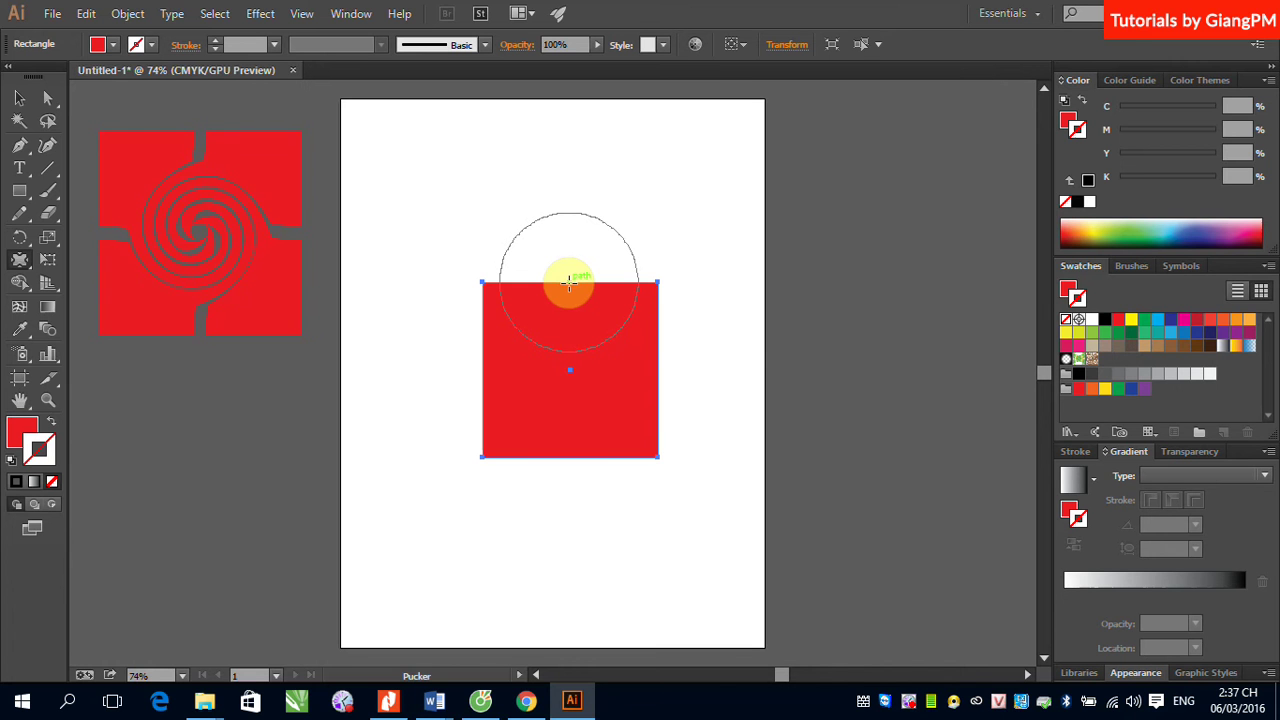
Pucker the square's top, right and bottom edges into a looping ribbon bow, then deselect it
left_click_drag(568, 284, 570, 258)
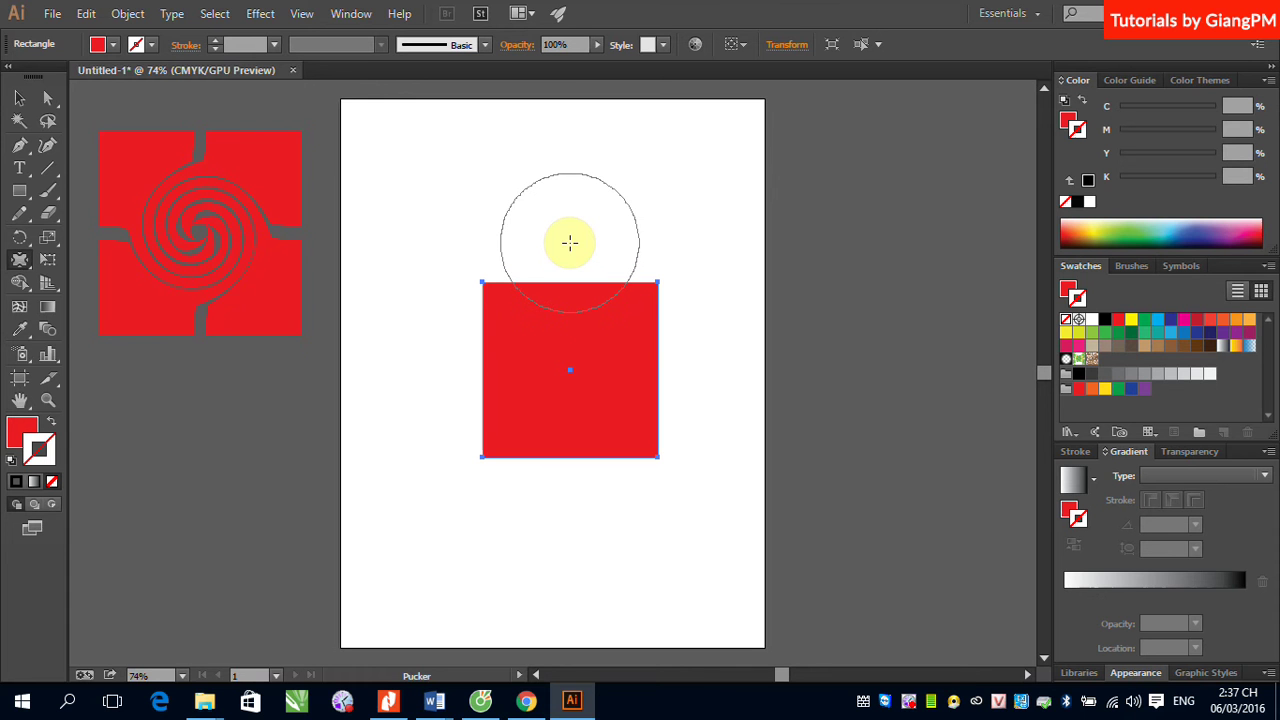
left_click_drag(569, 243, 569, 243)
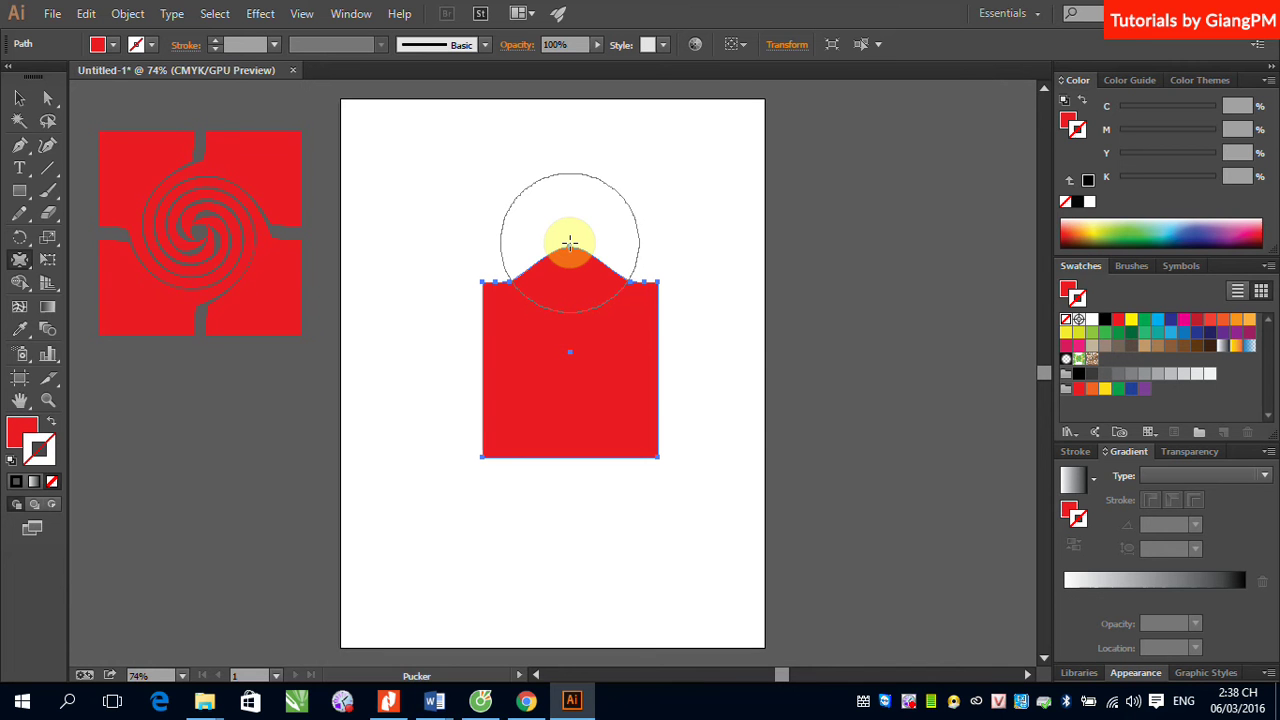
left_click_drag(569, 243, 571, 246)
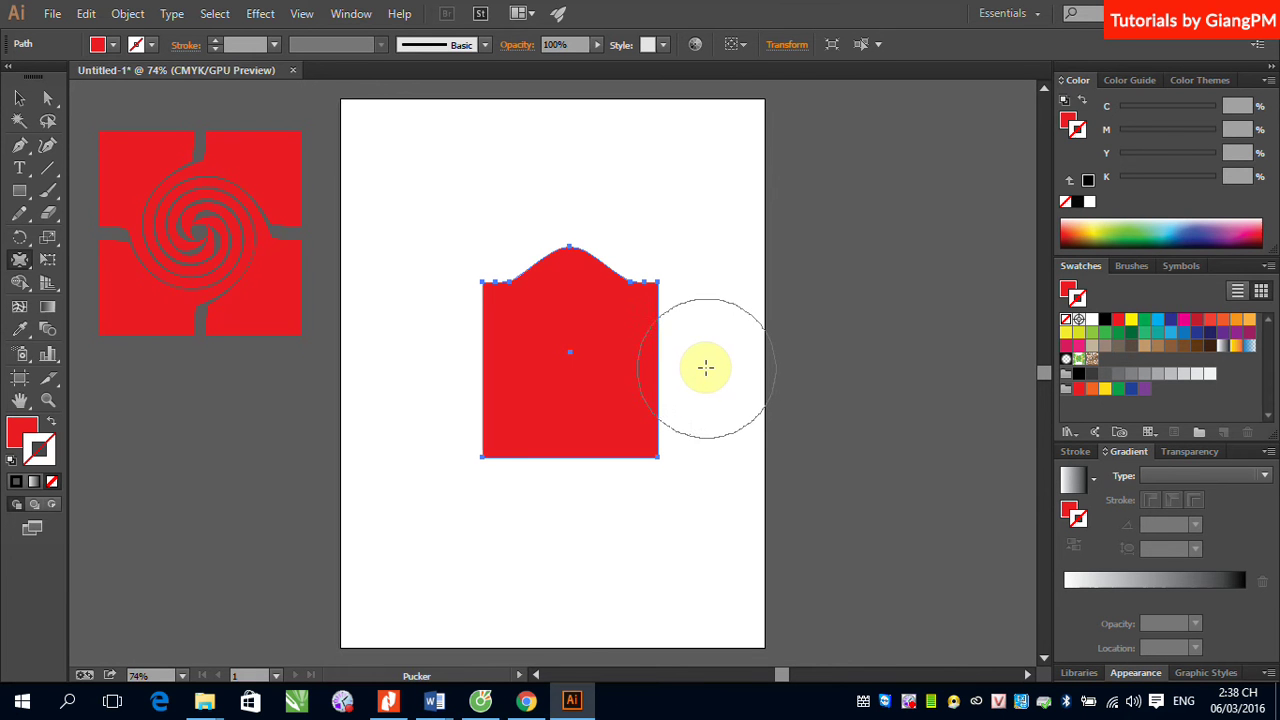
left_click_drag(707, 368, 706, 368)
left_click_drag(571, 394, 575, 419)
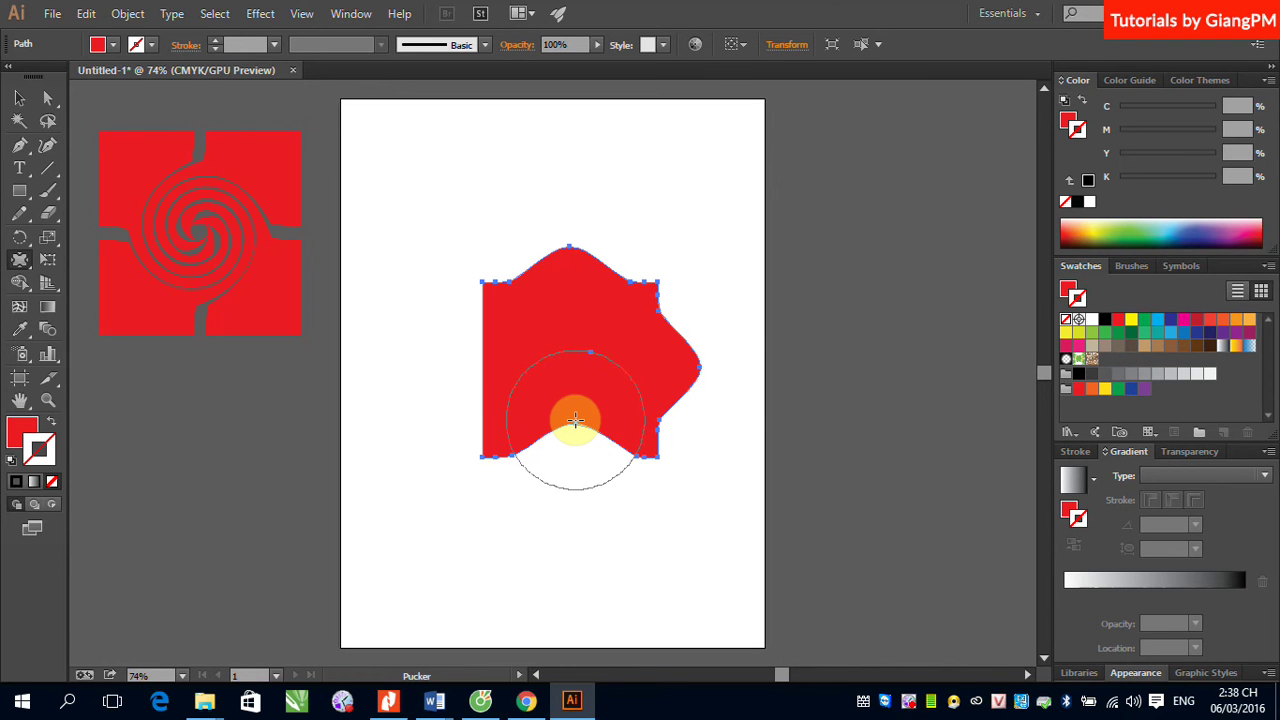
mouse_move(575, 420)
left_mouse_down()
mouse_move(560, 340)
mouse_move(546, 400)
mouse_move(500, 349)
mouse_move(417, 311)
mouse_move(491, 217)
mouse_move(639, 226)
mouse_move(609, 134)
mouse_move(594, 374)
mouse_move(394, 446)
mouse_move(710, 272)
left_mouse_up()
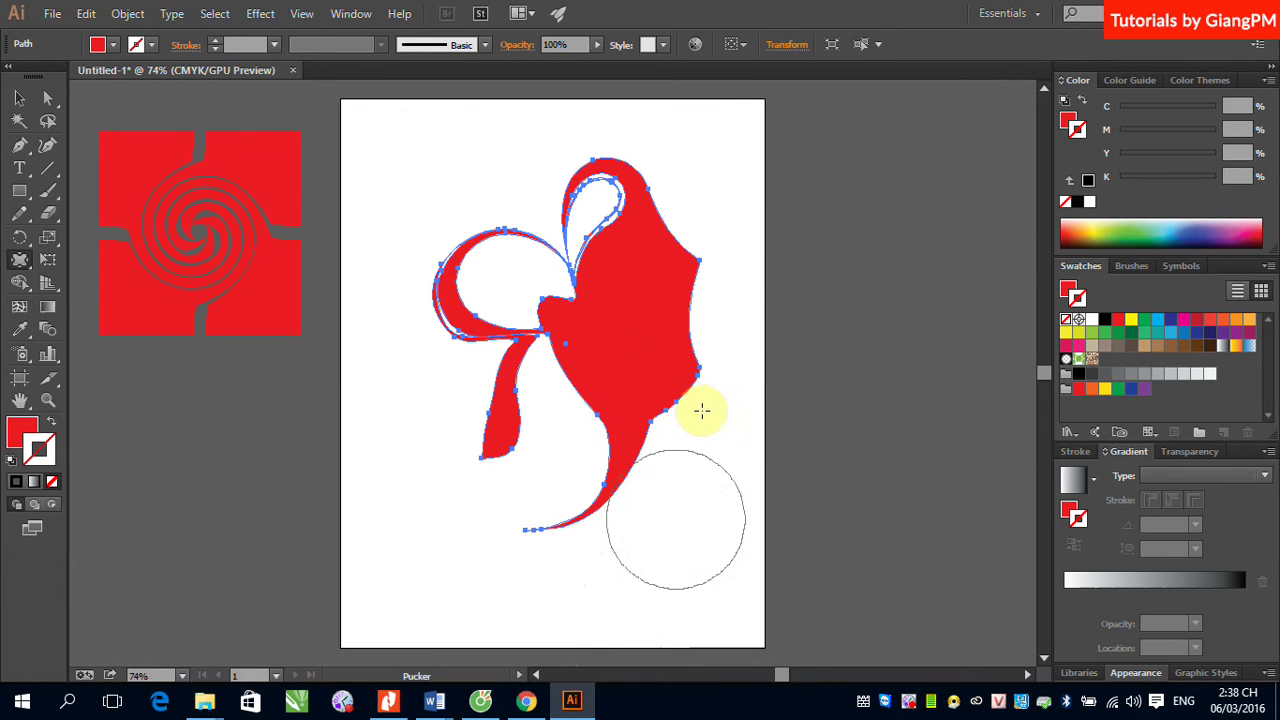
mouse_move(700, 414)
left_mouse_down()
mouse_move(586, 286)
mouse_move(522, 268)
left_mouse_up()
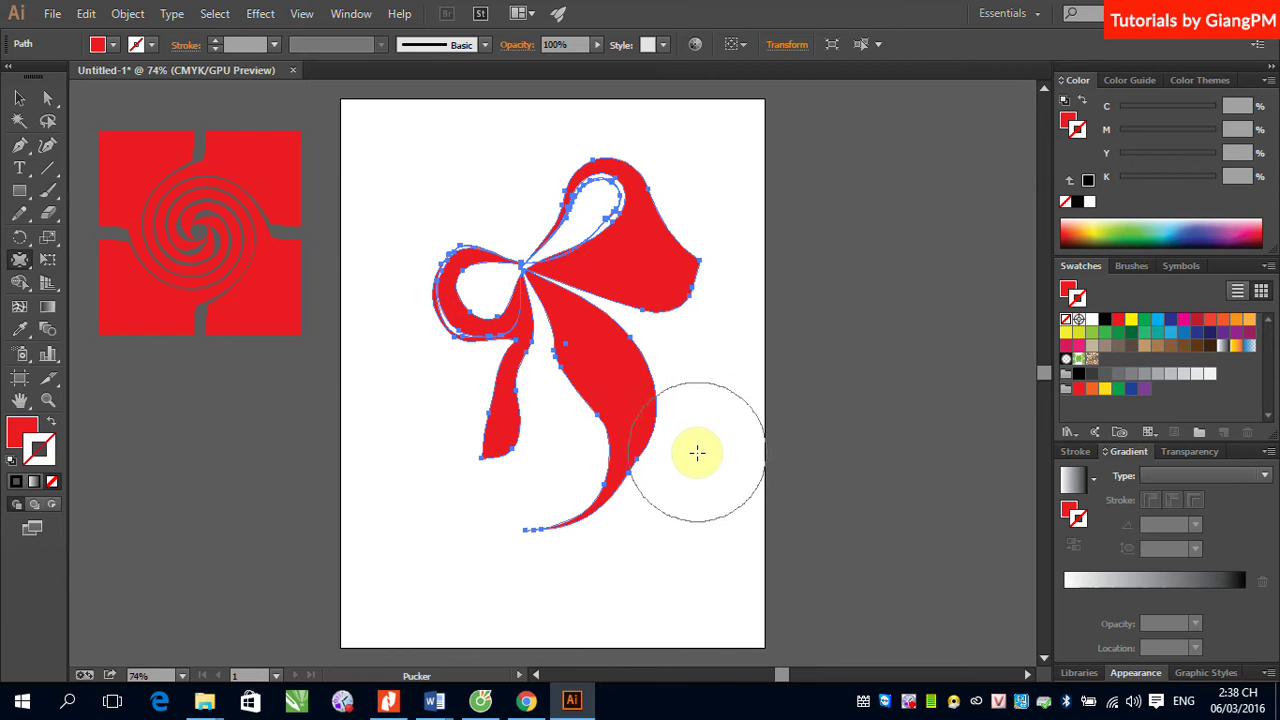
left_click(16, 104)
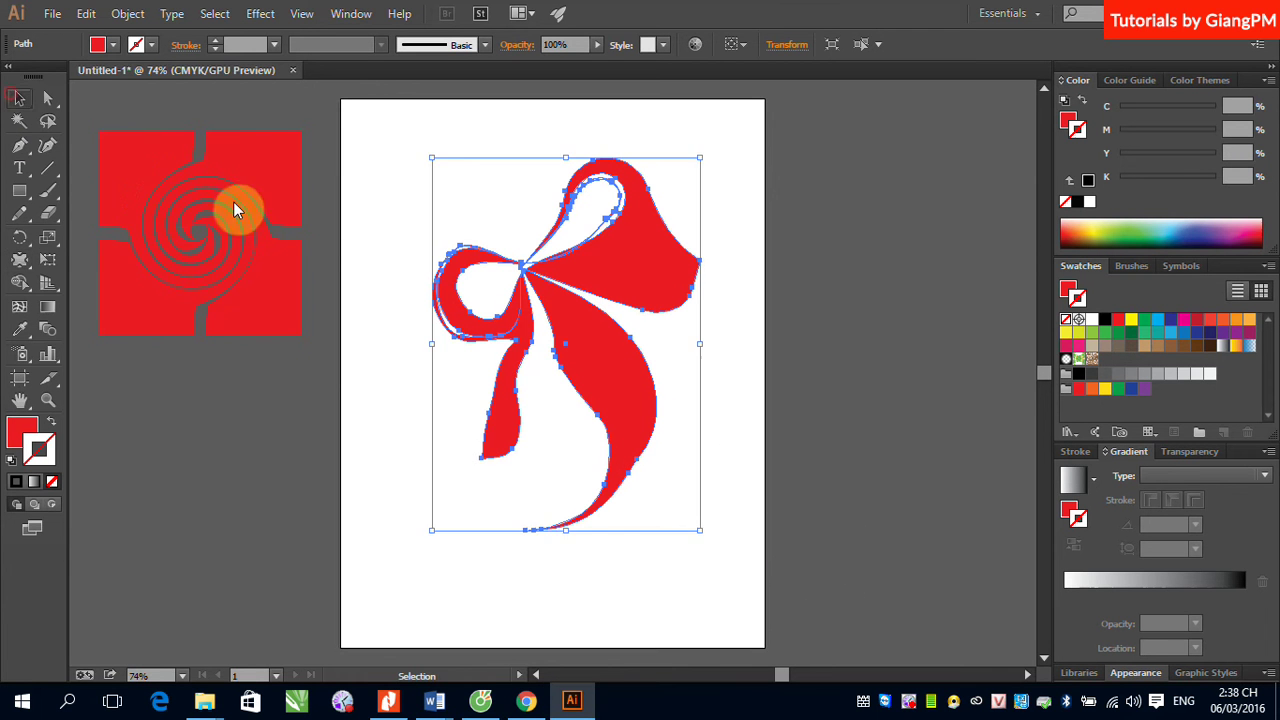
left_click(873, 437)
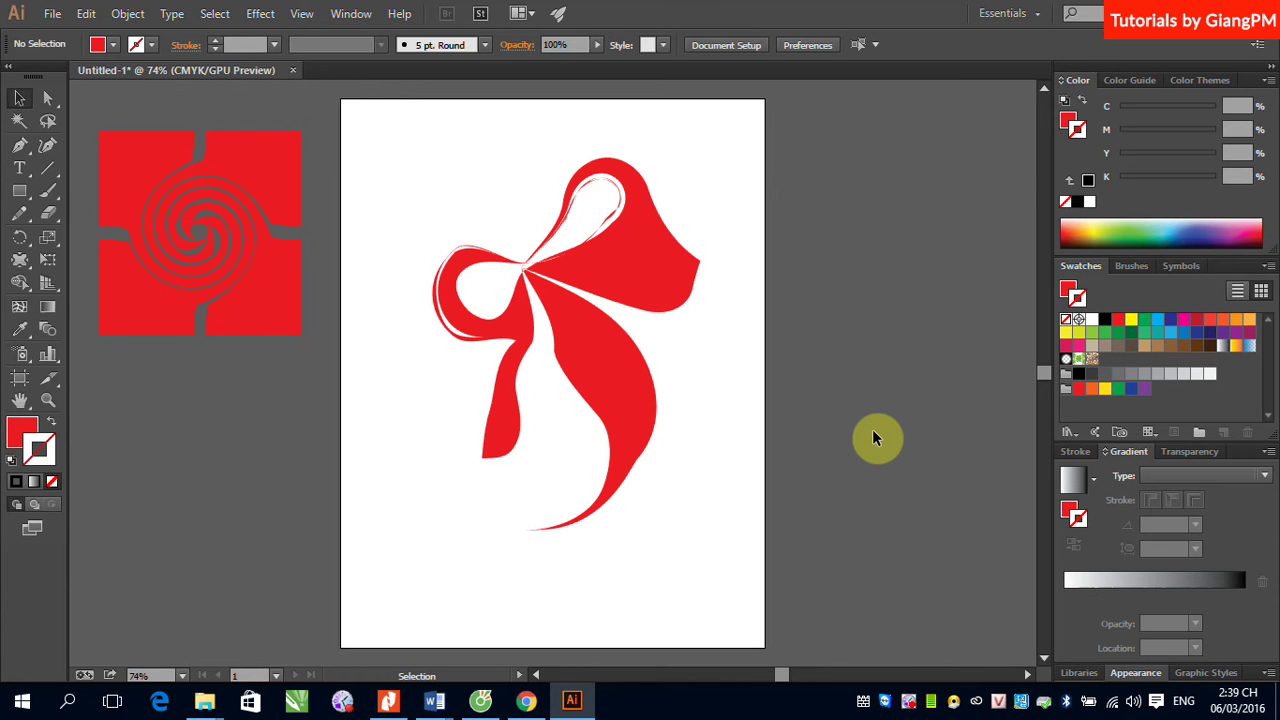
Move the ribbon bow off the artboard to the lower left and draw a new red square
left_click(656, 294)
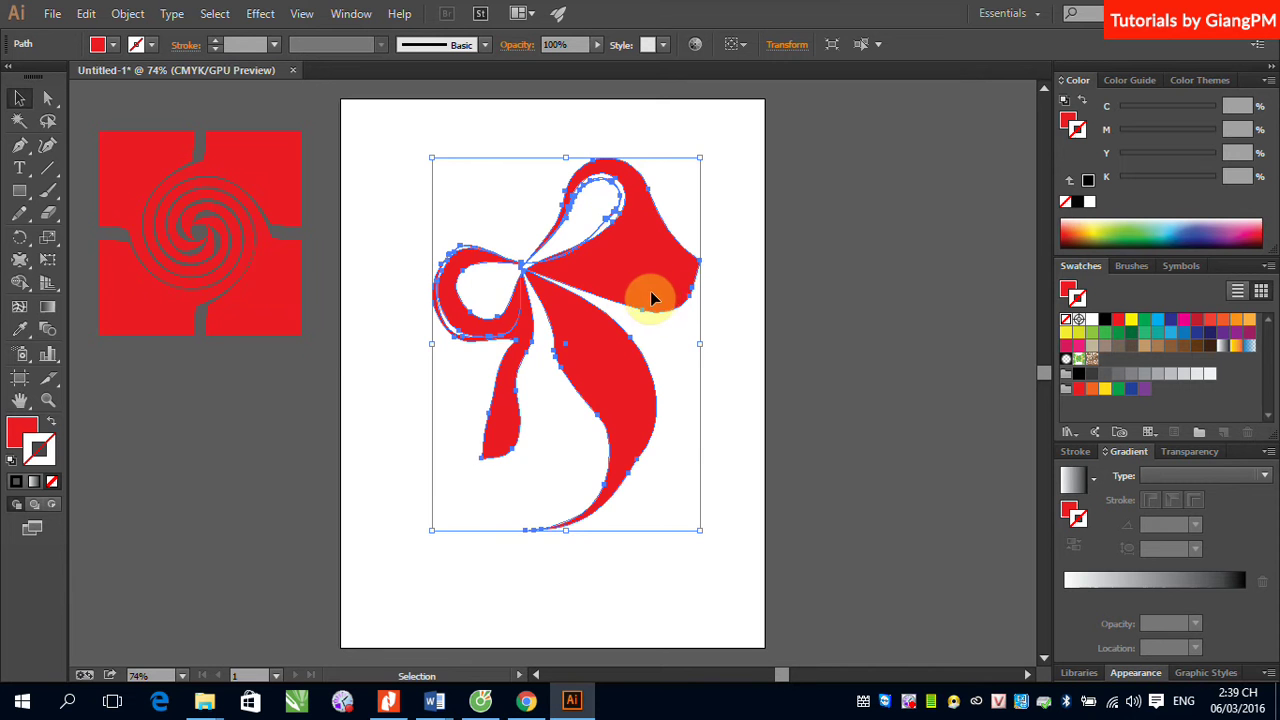
left_click_drag(650, 295, 277, 490)
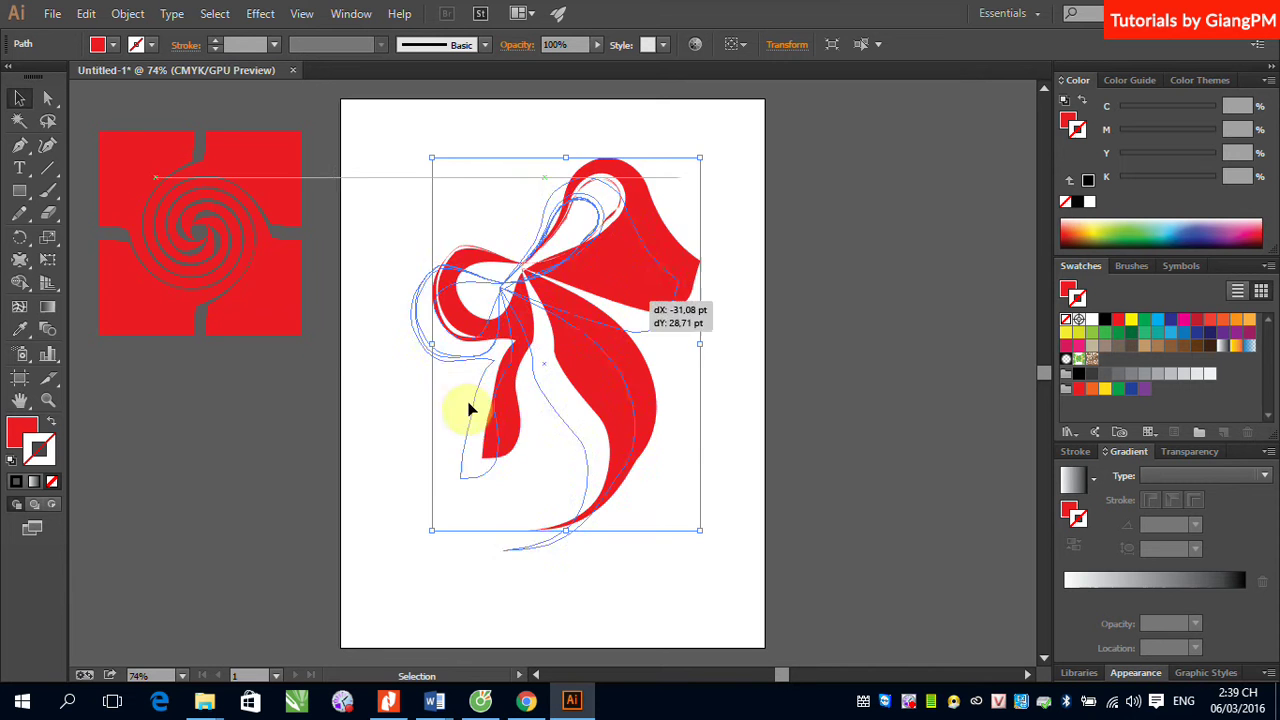
left_click(19, 191)
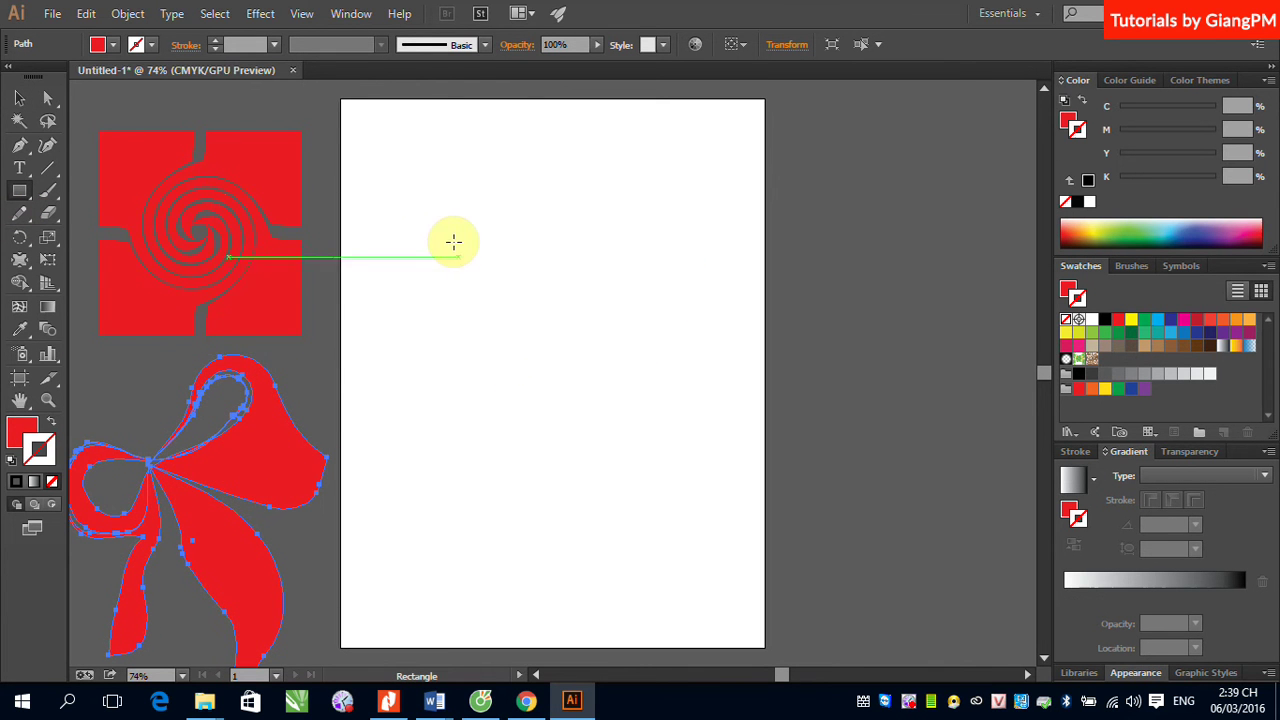
left_click_drag(460, 295, 672, 507)
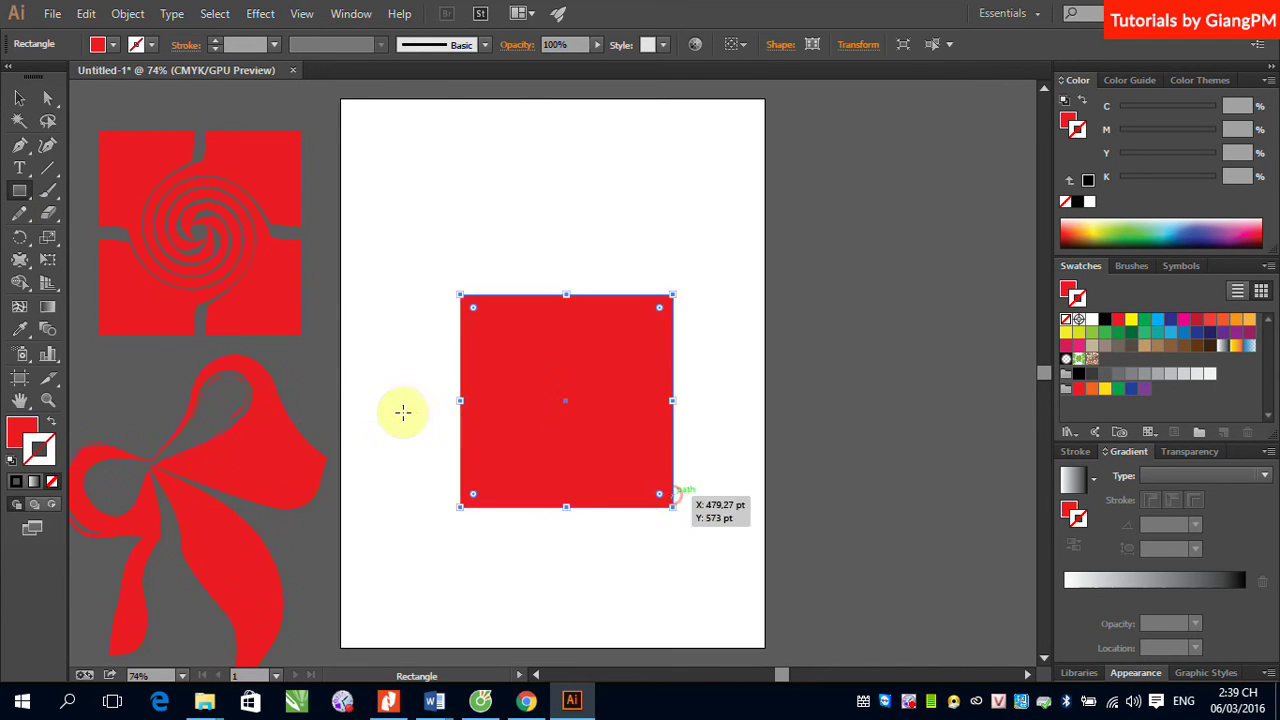
left_click(19, 97)
Choose the Bloat Tool and bloat the square's top, lower-left corner and bottom
left_click(17, 262)
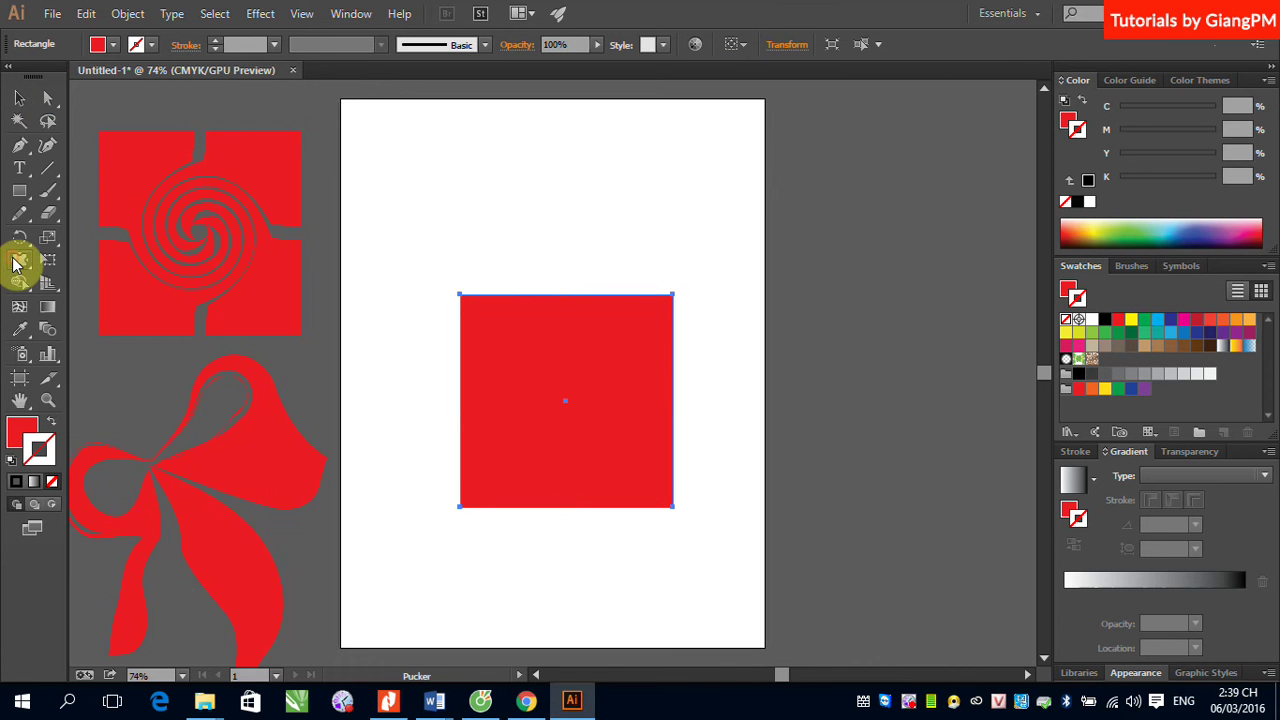
left_click_drag(17, 262, 100, 358)
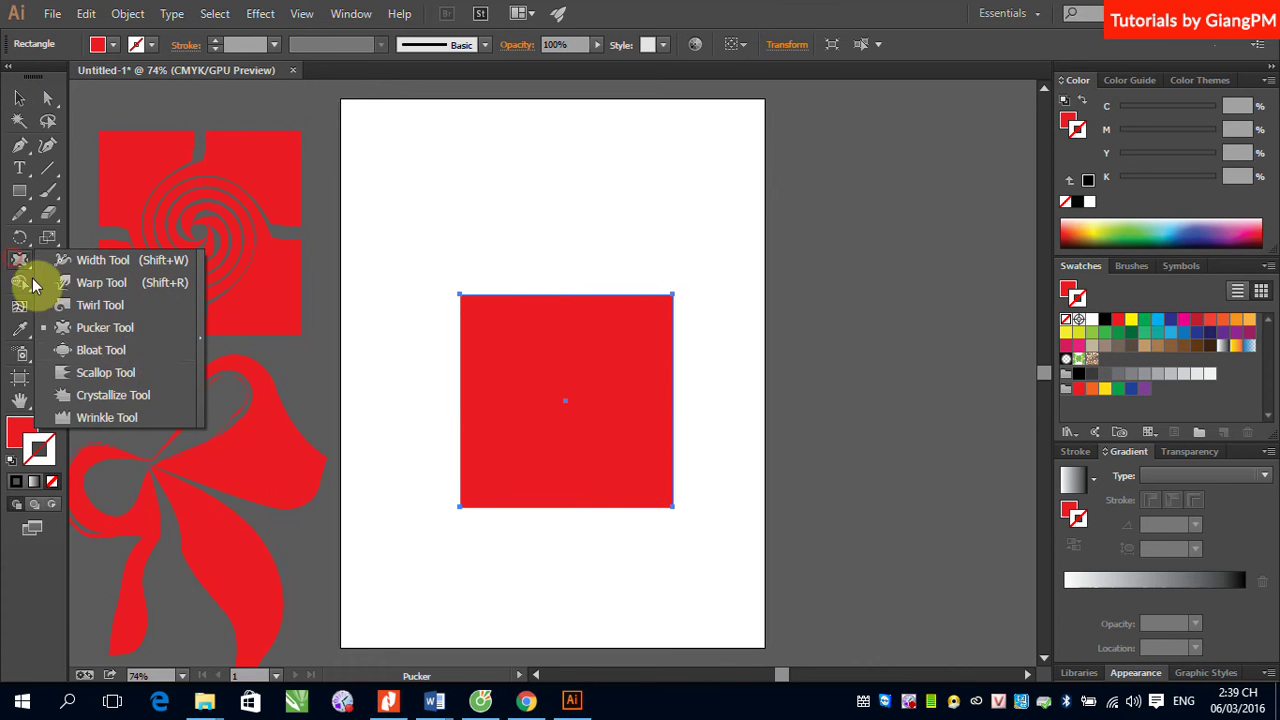
left_click(100, 352)
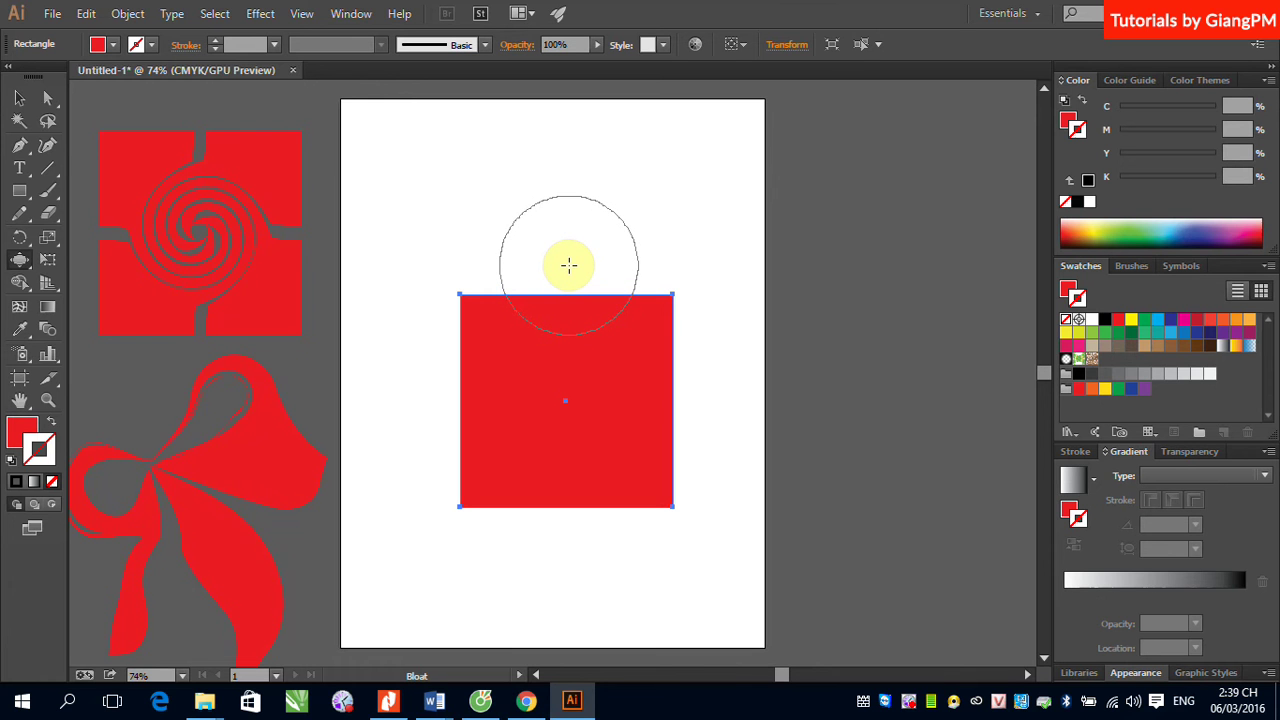
left_click_drag(568, 264, 569, 264)
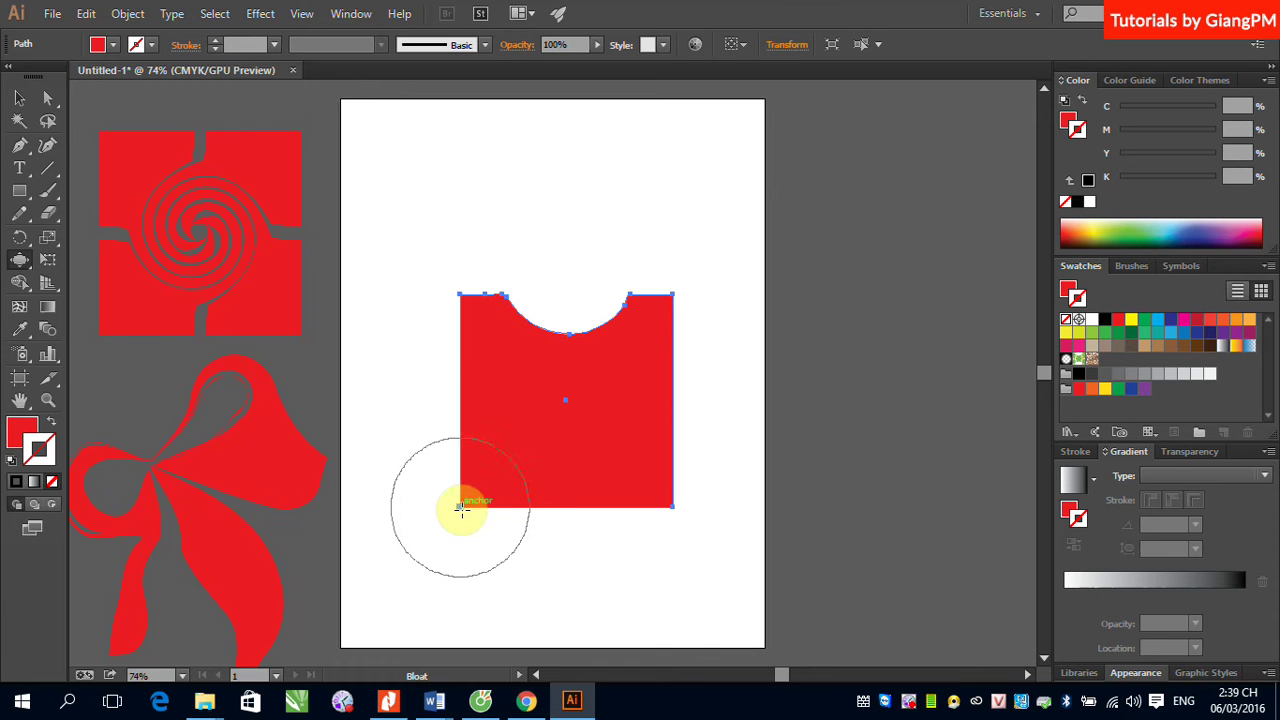
mouse_move(543, 494)
left_mouse_down()
mouse_move(561, 462)
mouse_move(564, 481)
left_mouse_up()
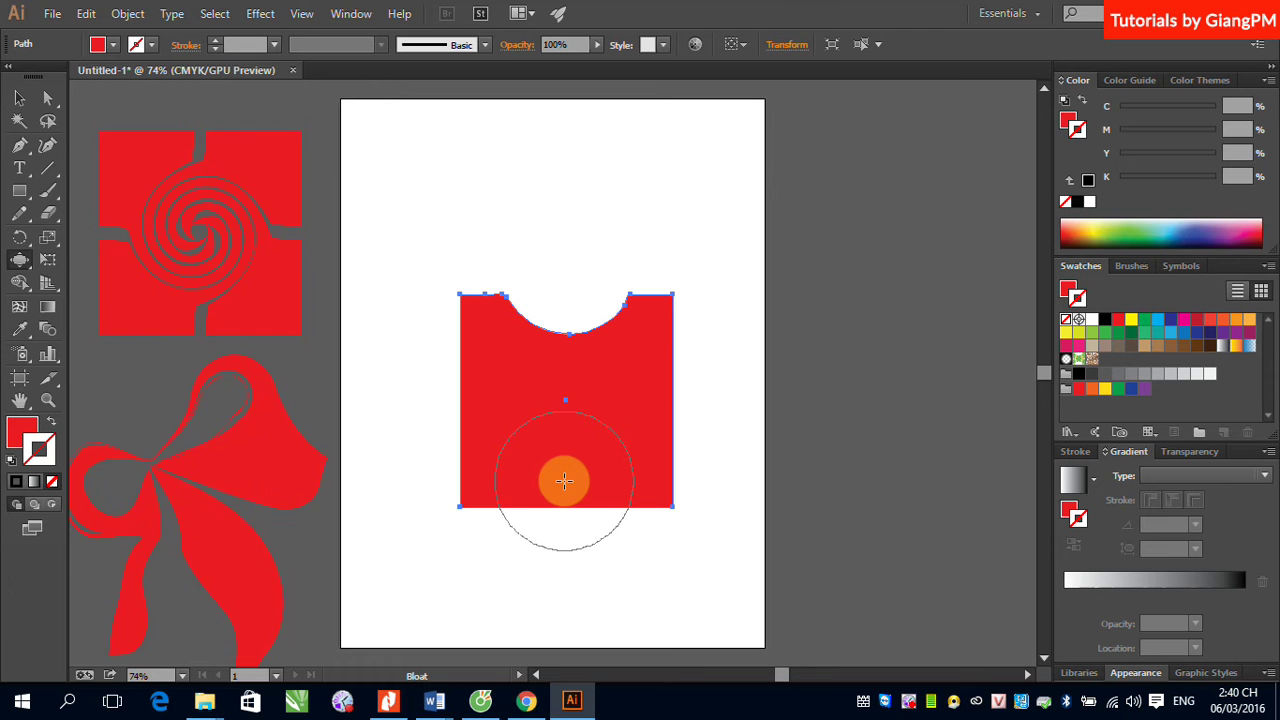
left_click_drag(564, 481, 564, 481)
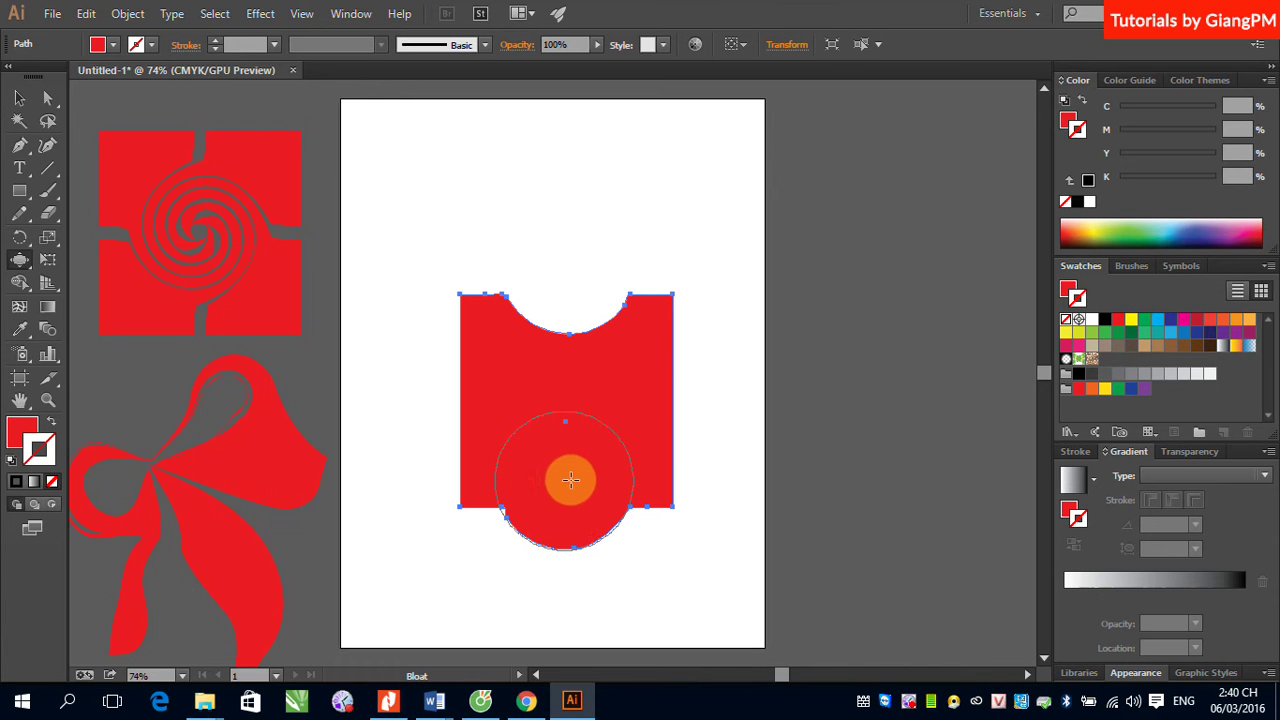
Bloat the shape's right side, top and upper left, and bulge the bow's right loop
mouse_move(663, 415)
left_mouse_down()
mouse_move(602, 403)
mouse_move(501, 184)
mouse_move(474, 243)
left_mouse_up()
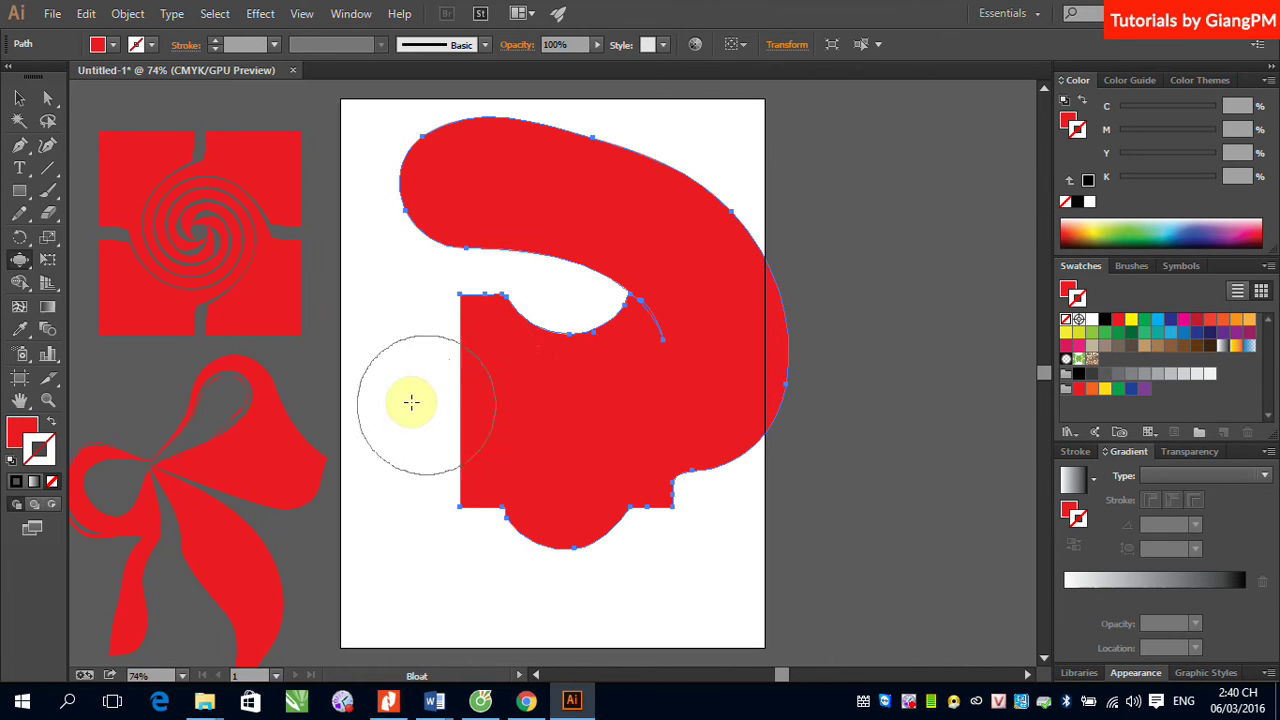
mouse_move(500, 412)
left_mouse_down()
mouse_move(683, 441)
mouse_move(834, 440)
left_mouse_up()
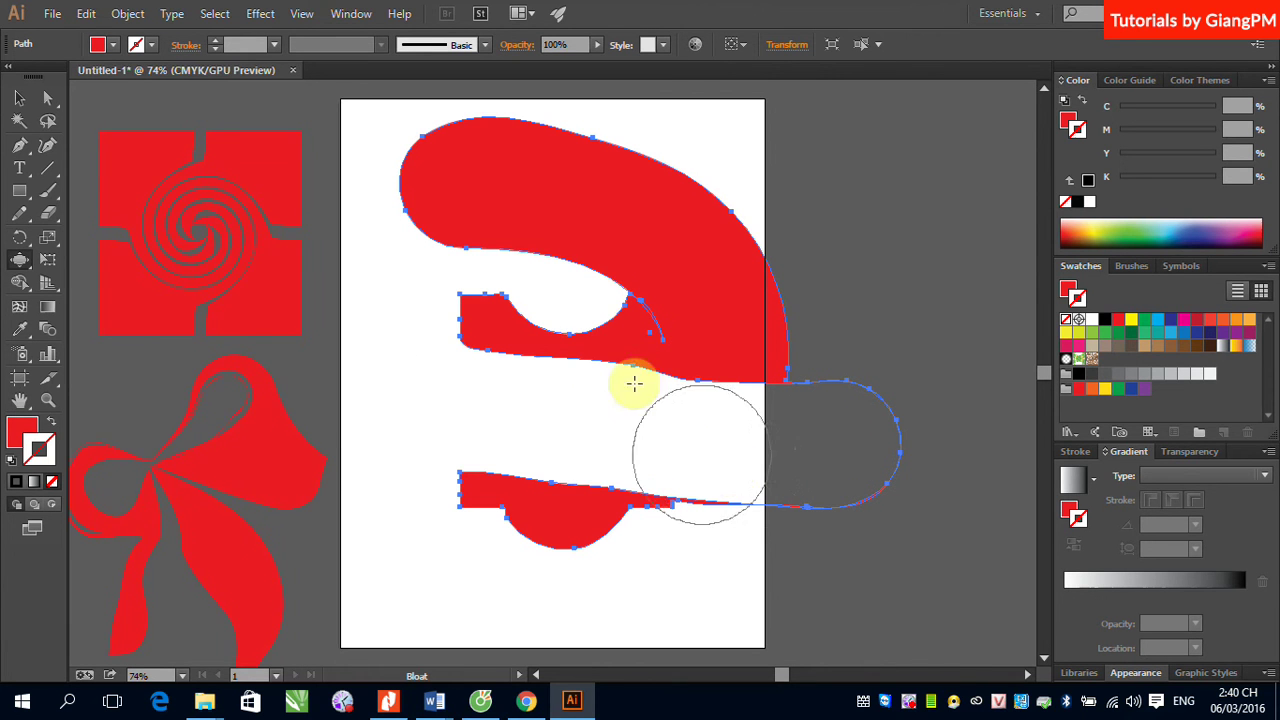
mouse_move(471, 177)
left_mouse_down()
mouse_move(491, 286)
mouse_move(634, 251)
mouse_move(477, 363)
mouse_move(543, 294)
mouse_move(591, 426)
mouse_move(655, 483)
mouse_move(631, 374)
mouse_move(709, 397)
mouse_move(631, 296)
mouse_move(820, 280)
mouse_move(751, 260)
mouse_move(526, 291)
mouse_move(540, 320)
left_mouse_up()
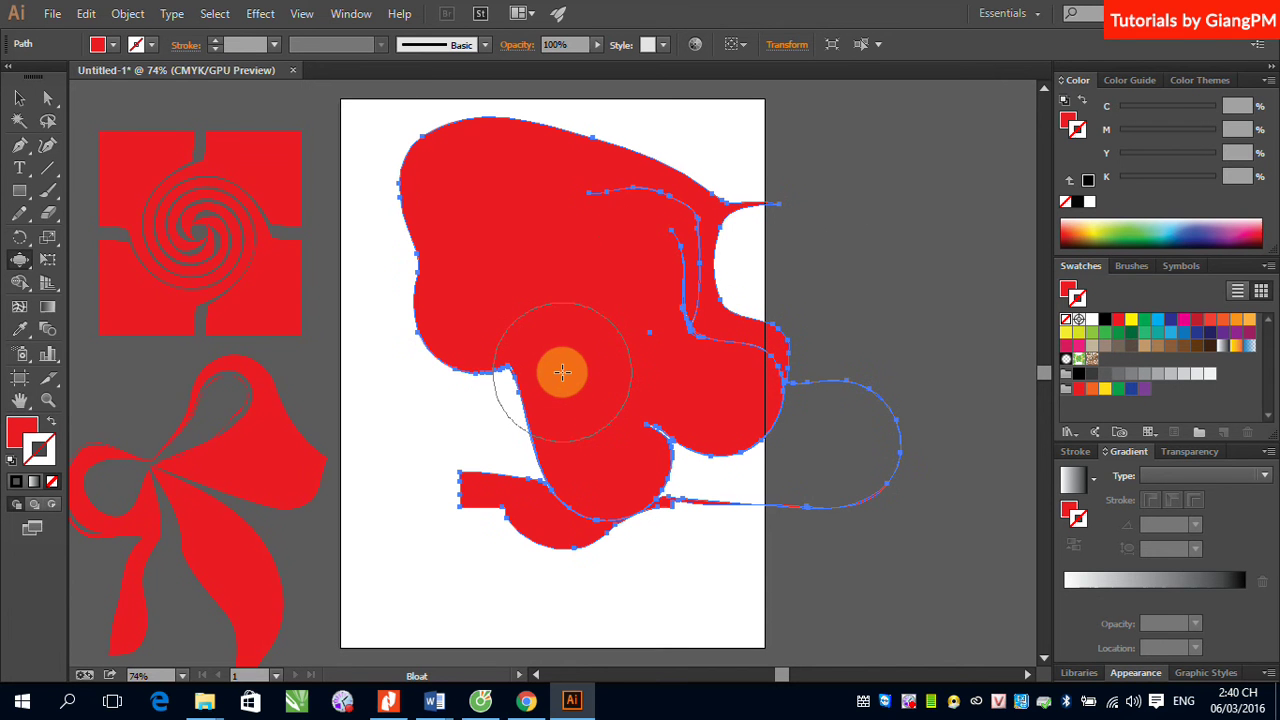
mouse_move(562, 372)
left_mouse_down()
mouse_move(471, 263)
mouse_move(414, 251)
mouse_move(580, 260)
mouse_move(608, 334)
left_mouse_up()
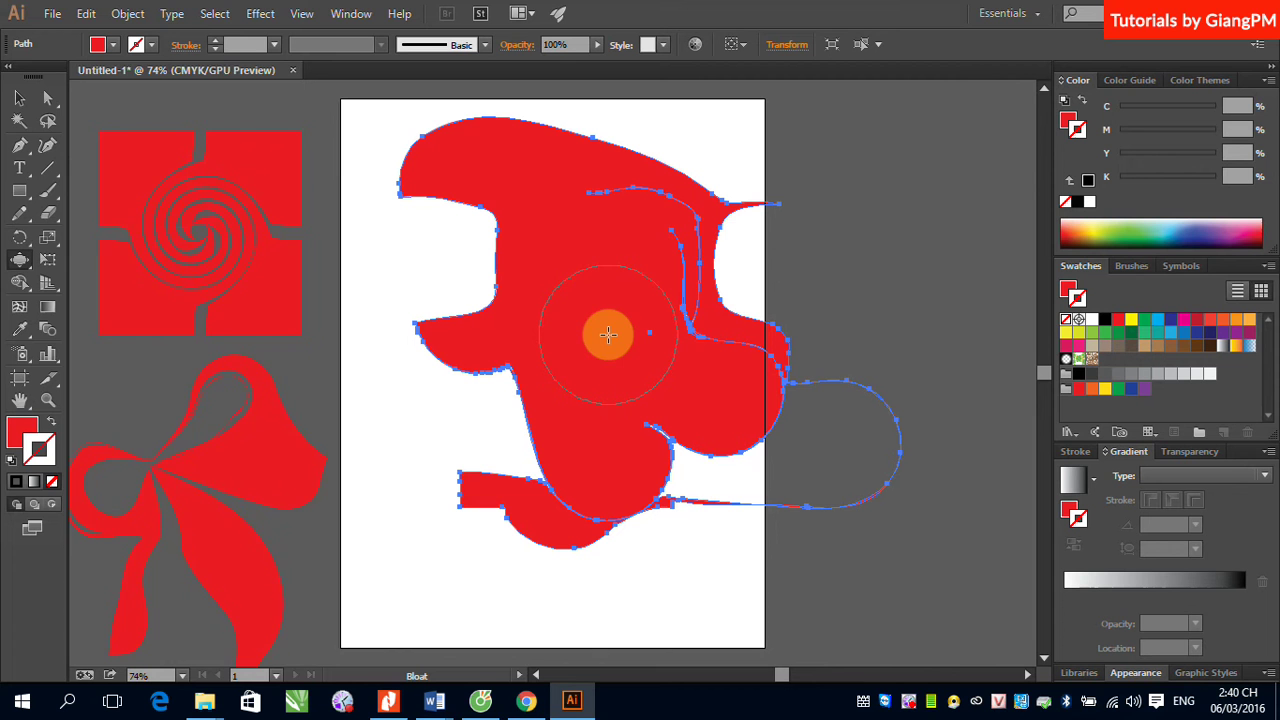
left_click_drag(608, 334, 264, 449)
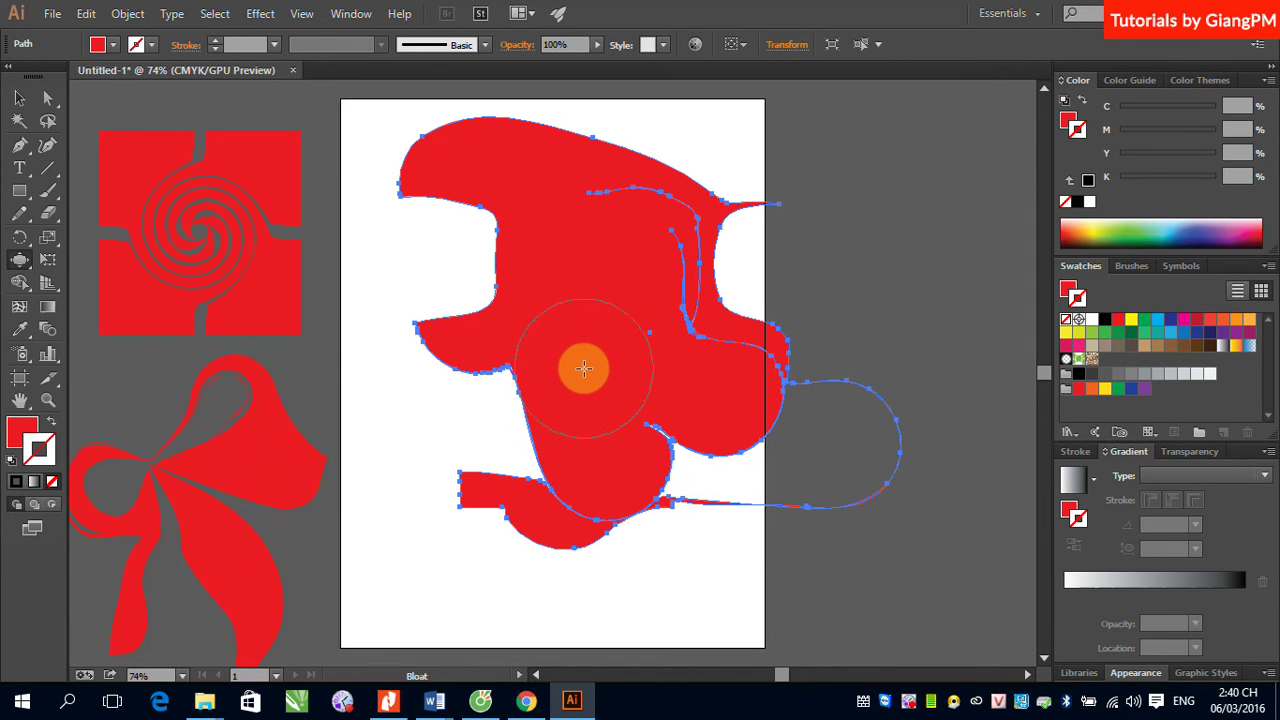
left_click_drag(266, 449, 251, 452)
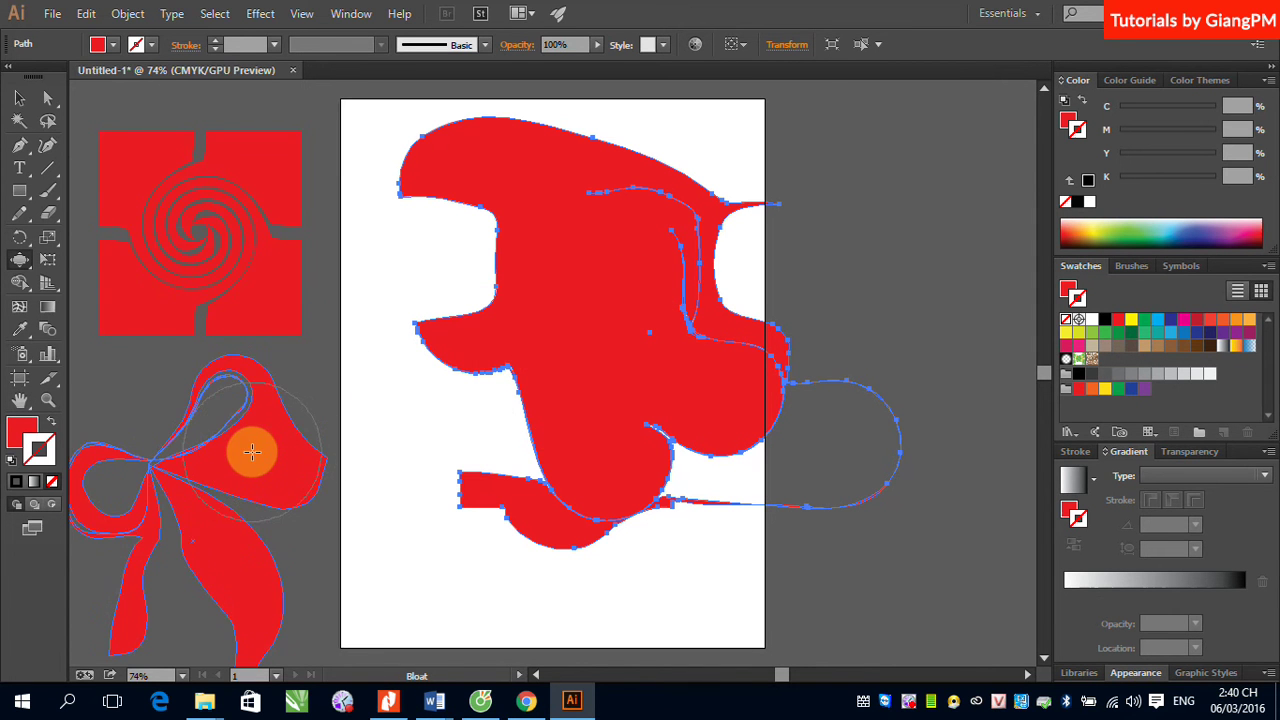
left_click(19, 97)
left_click(530, 326)
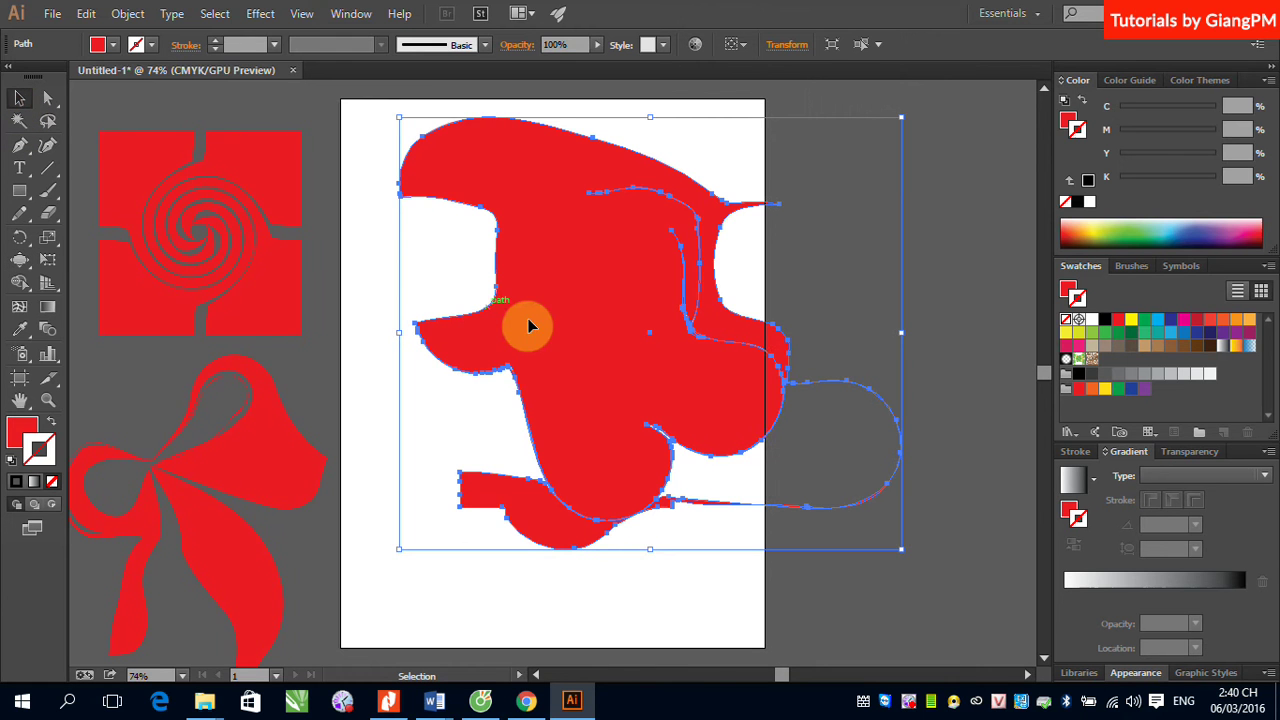
Delete the bloated shape and draw a fresh red square near the artboard centre
key("Delete")
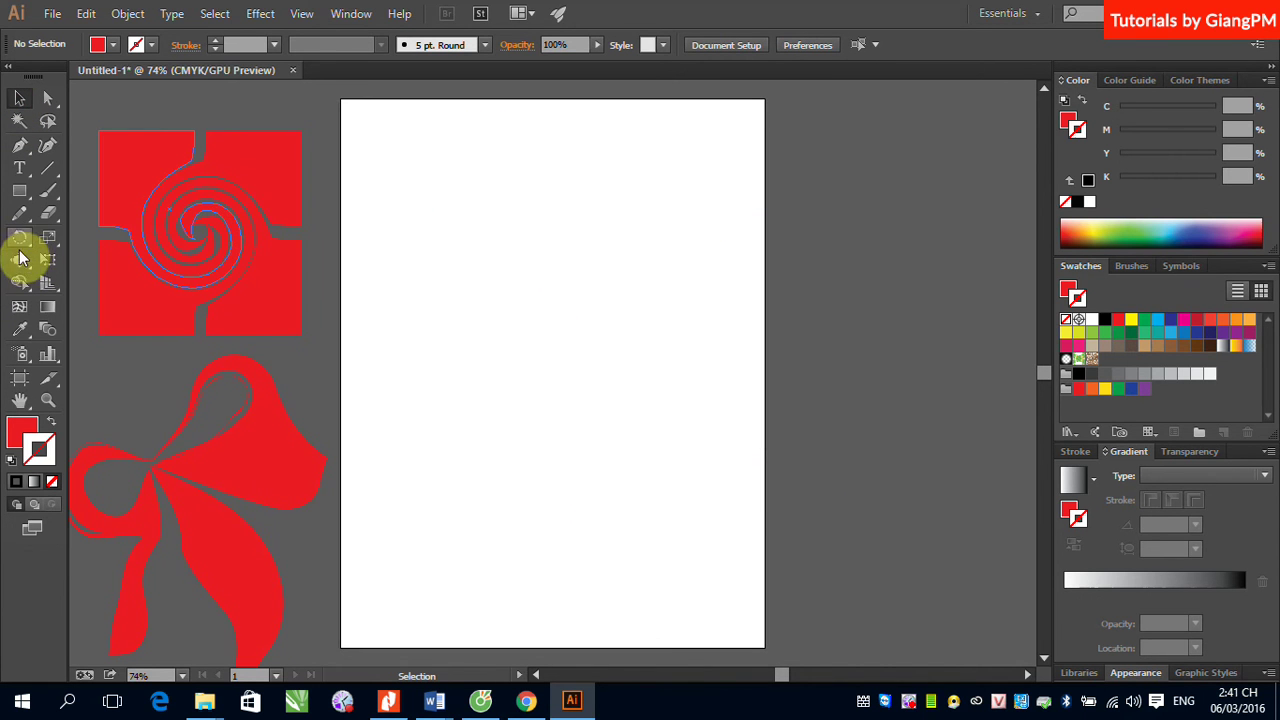
left_click(19, 190)
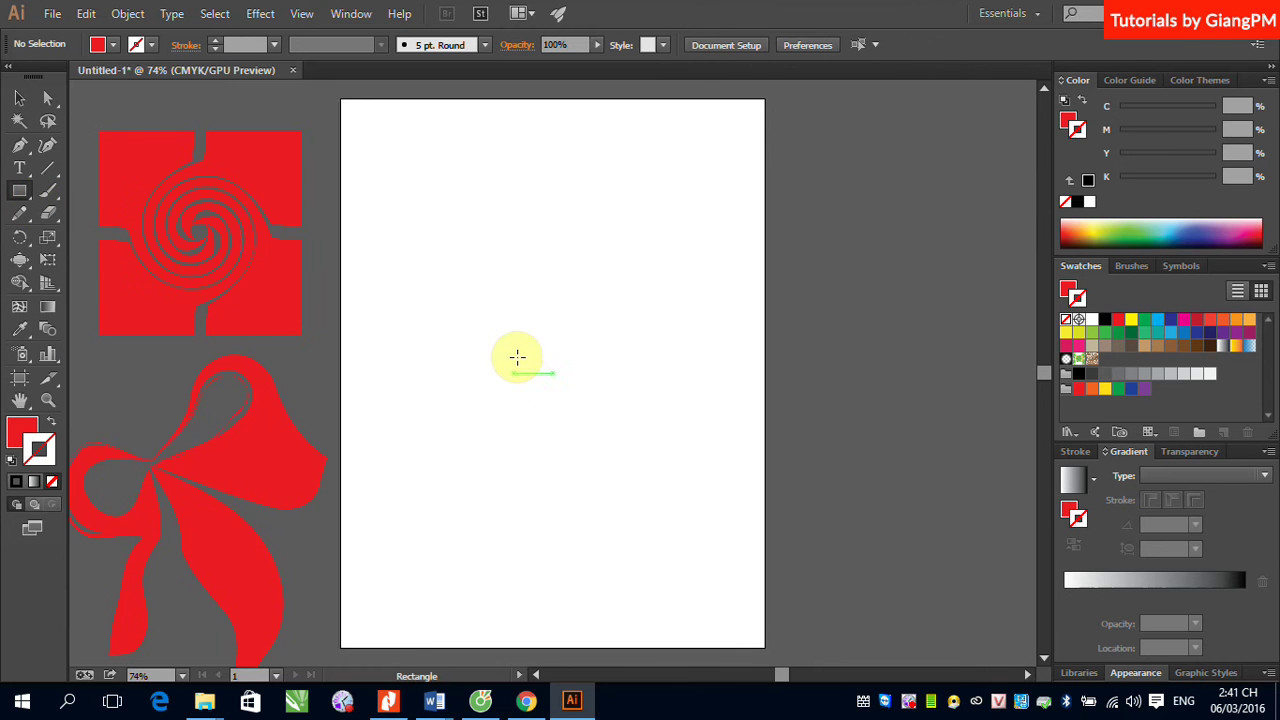
left_click_drag(477, 288, 656, 485)
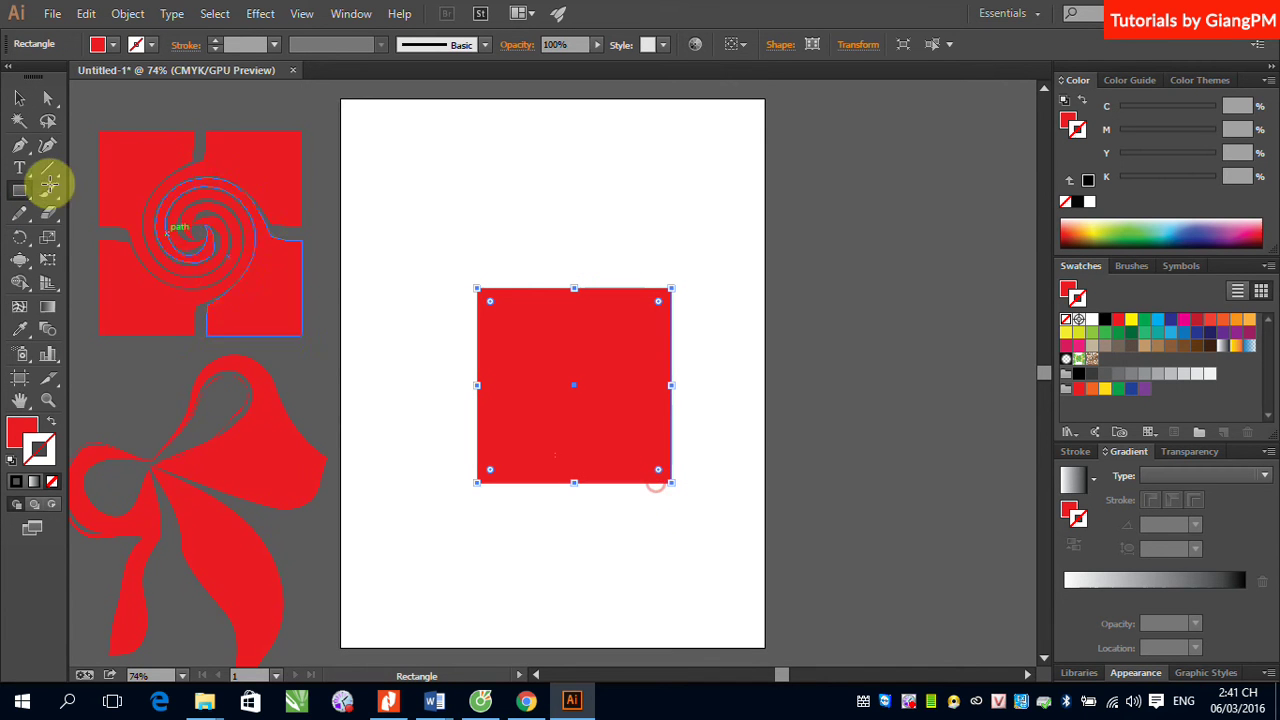
left_click(19, 97)
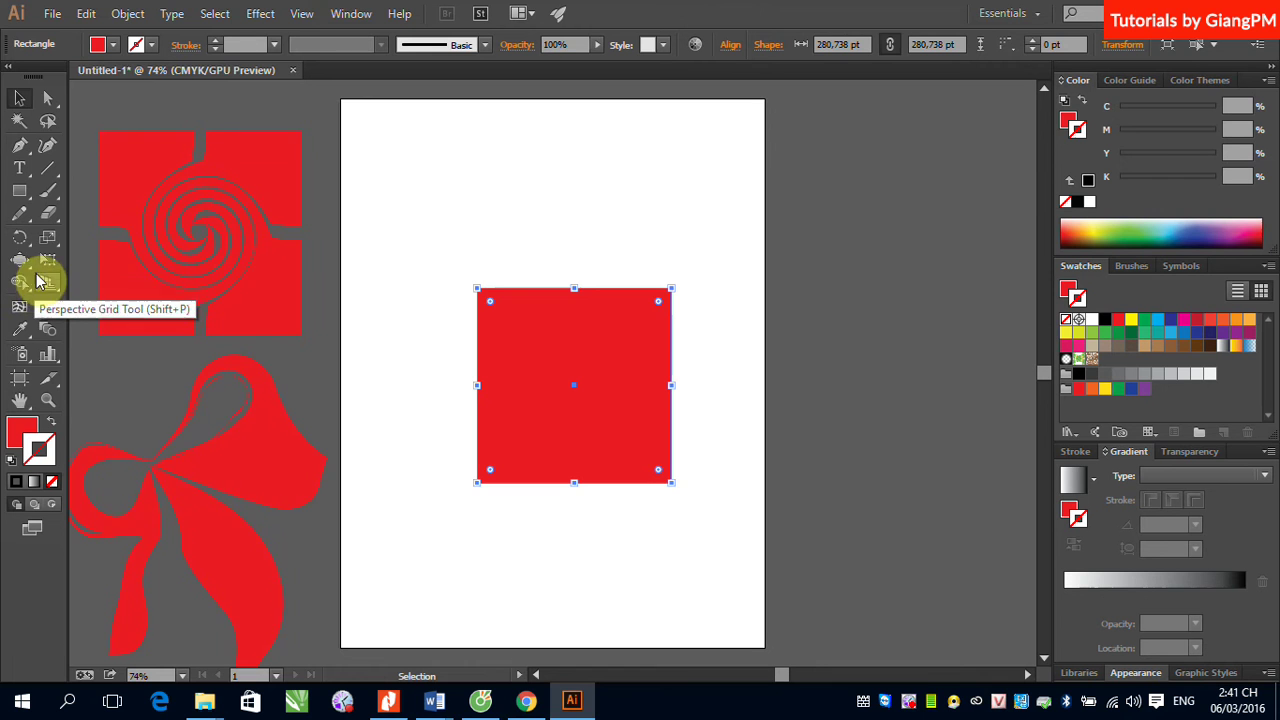
left_click(22, 262)
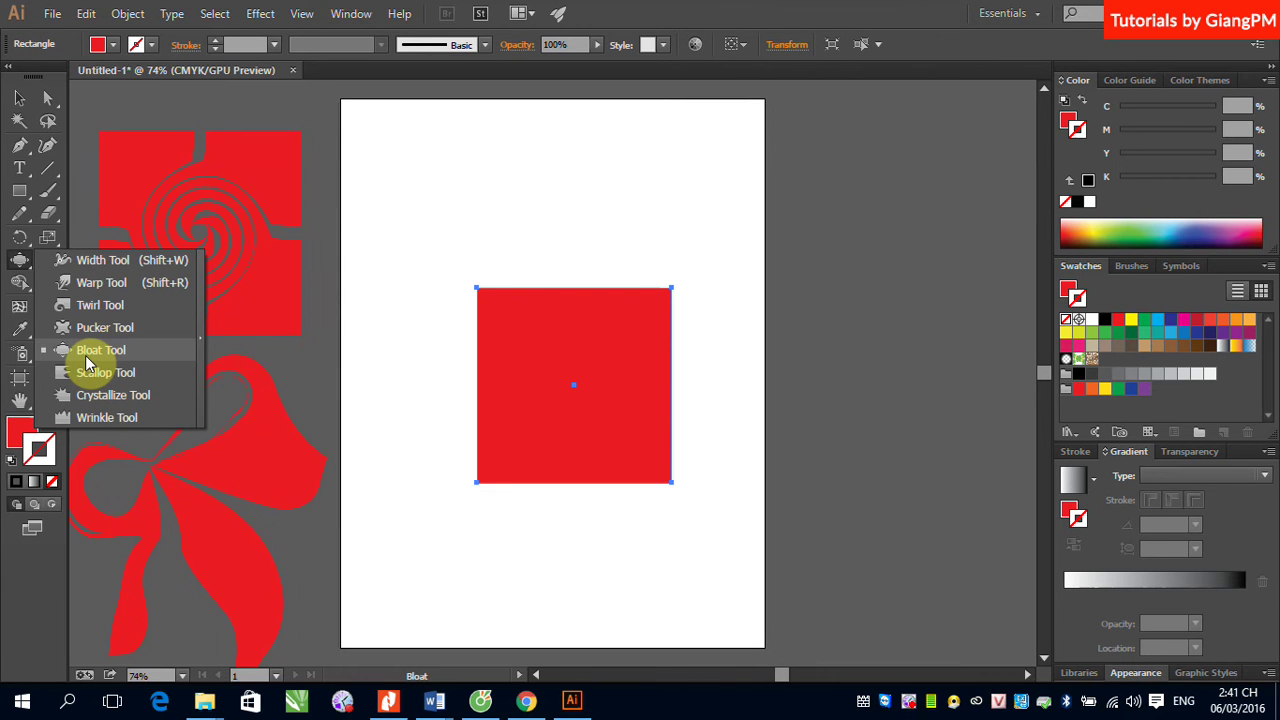
Use the Scallop Tool to raise the square's top into a peak and notch its right edge
left_click(95, 372)
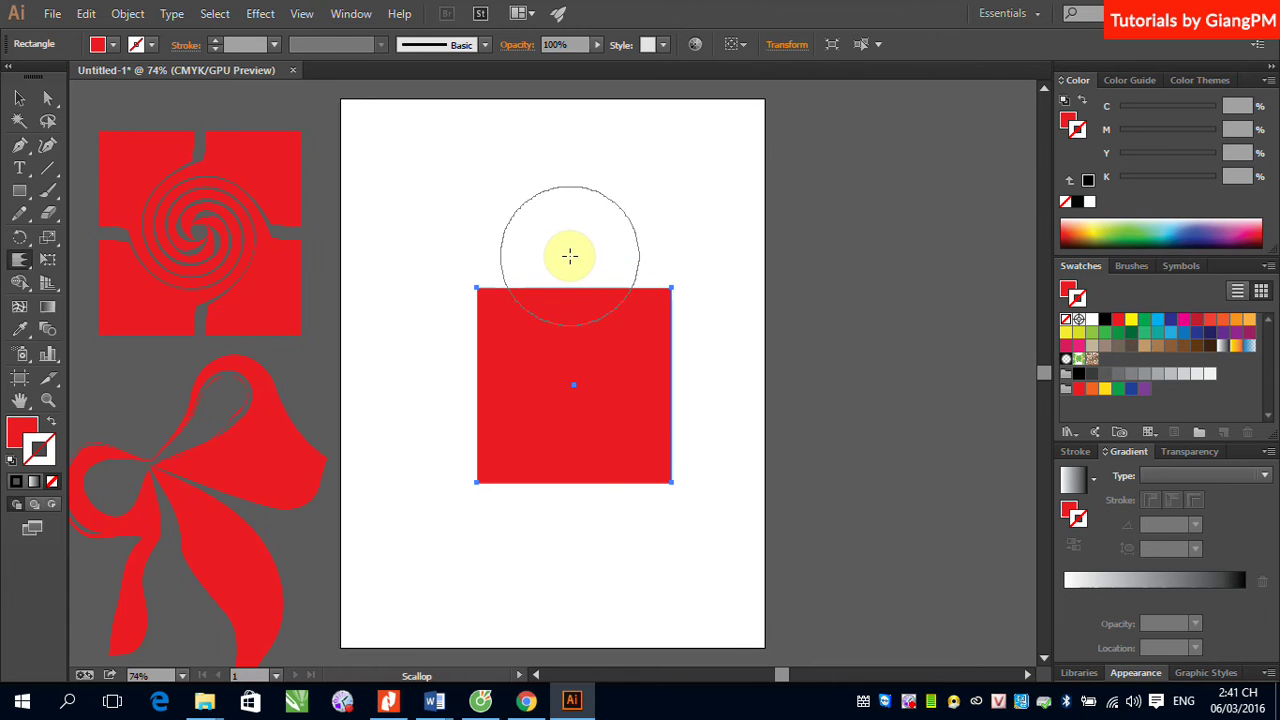
left_click(569, 256)
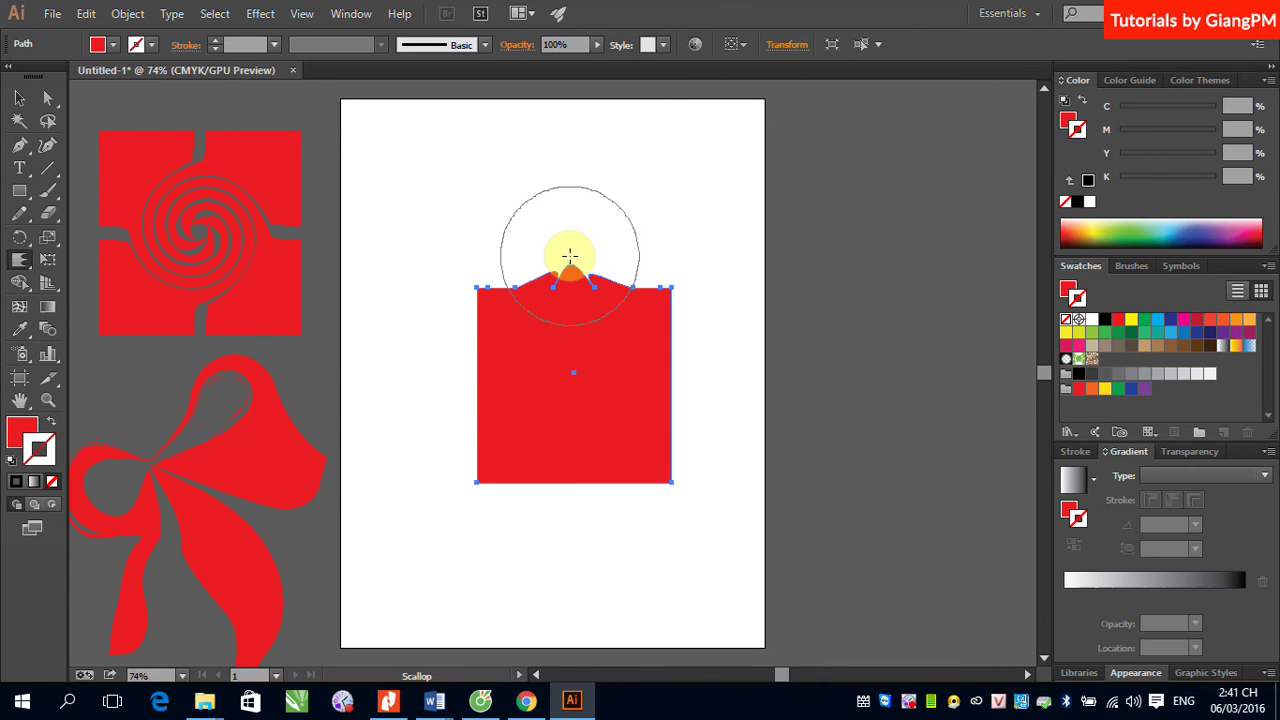
left_click(625, 390)
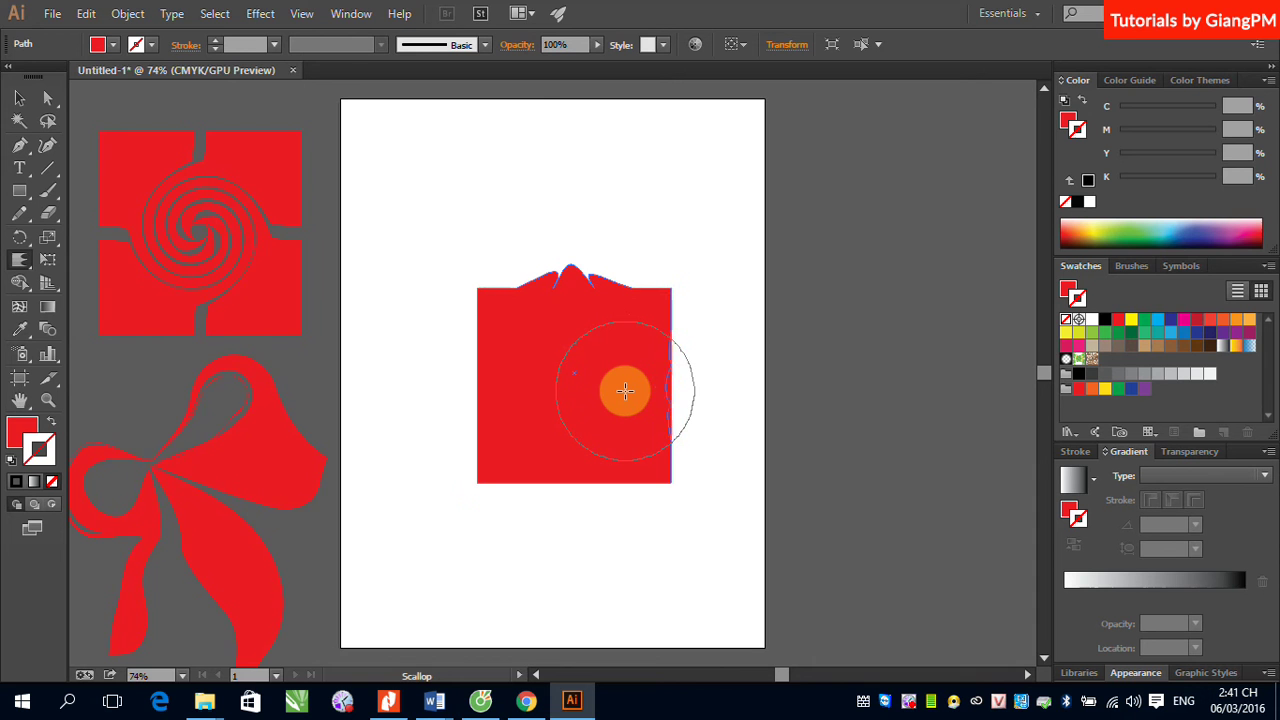
left_click_drag(625, 390, 625, 390)
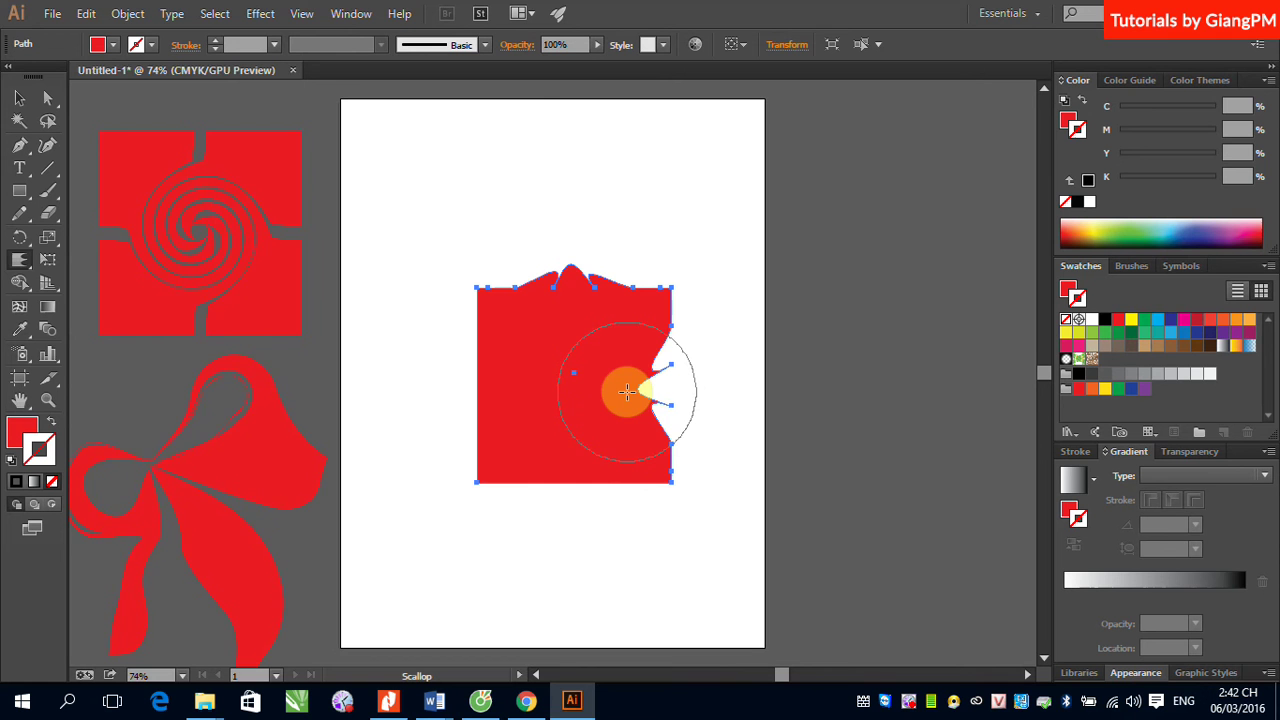
left_click_drag(626, 391, 626, 391)
left_click(14, 264)
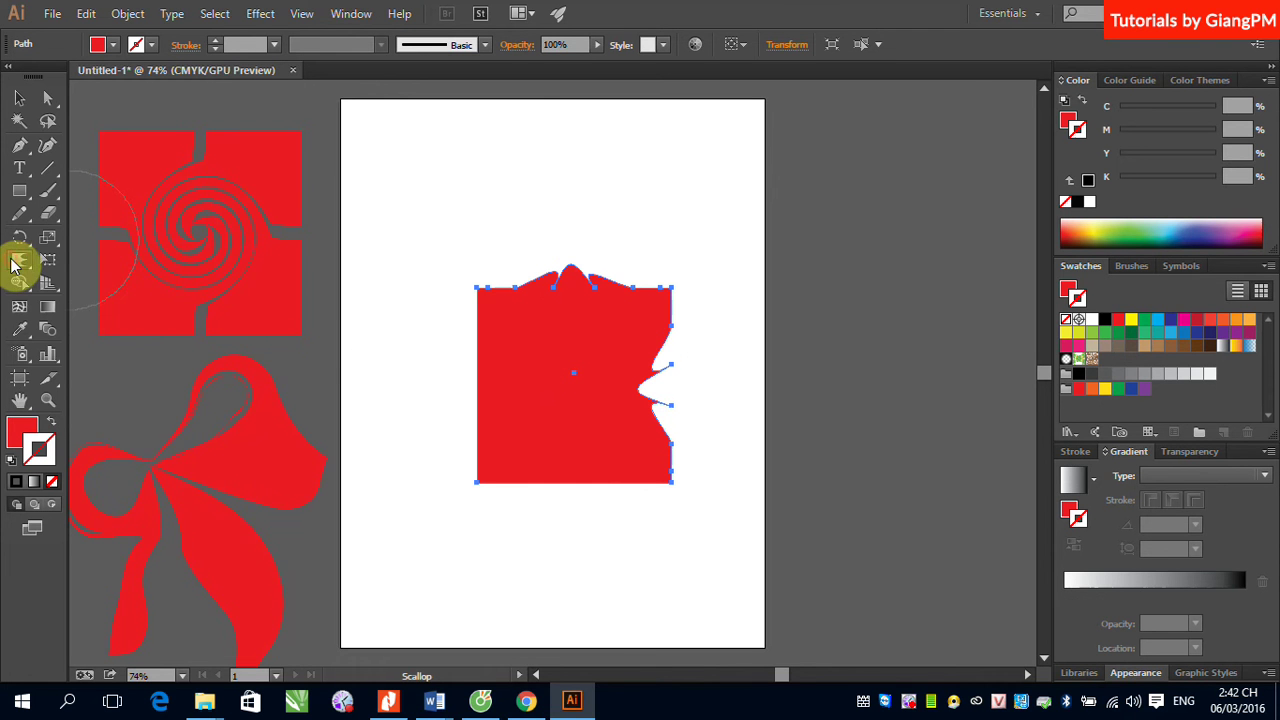
Crystallize the red shape's left edge into a deep wavy notch with the Crystallize Tool
left_click(125, 395)
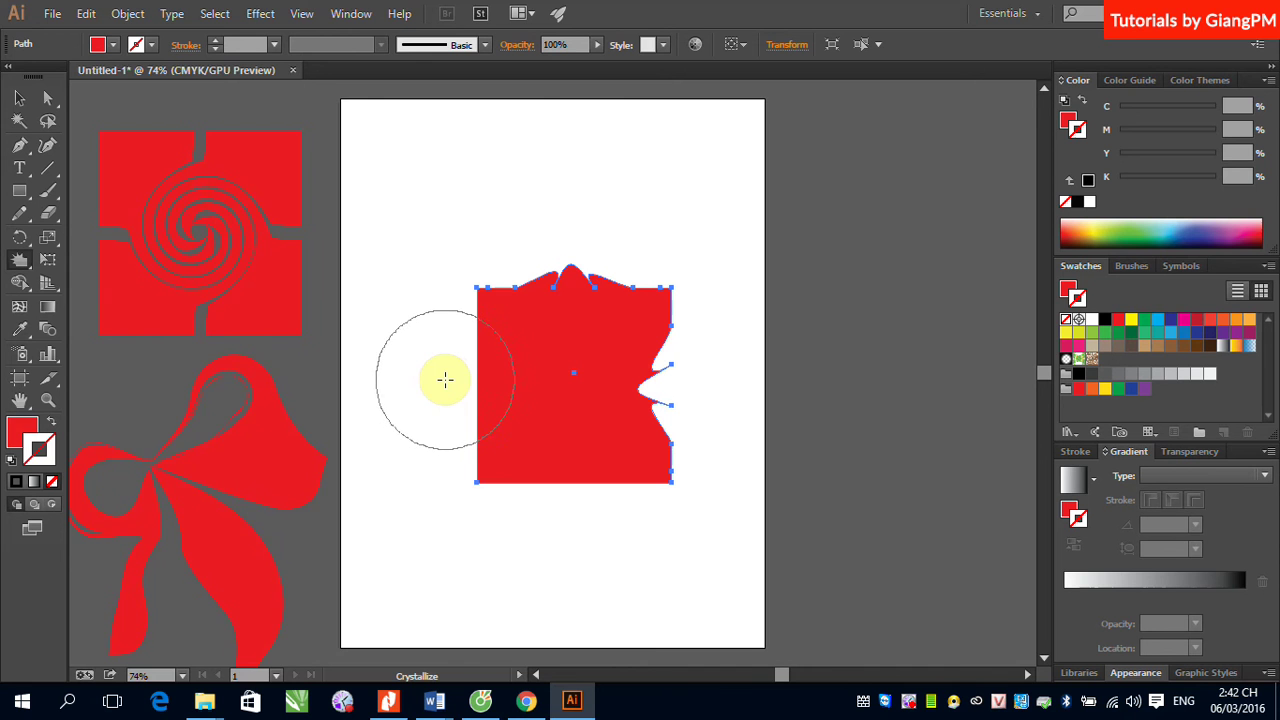
left_click_drag(445, 379, 445, 384)
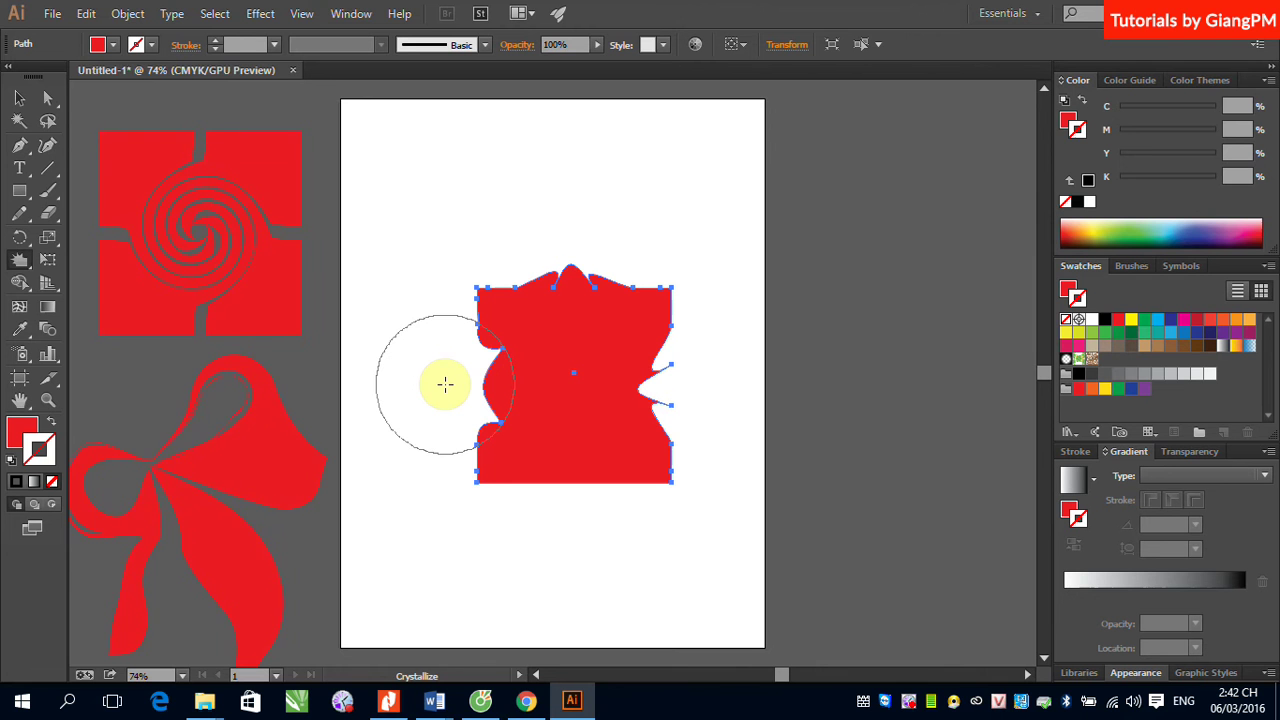
left_click(20, 265)
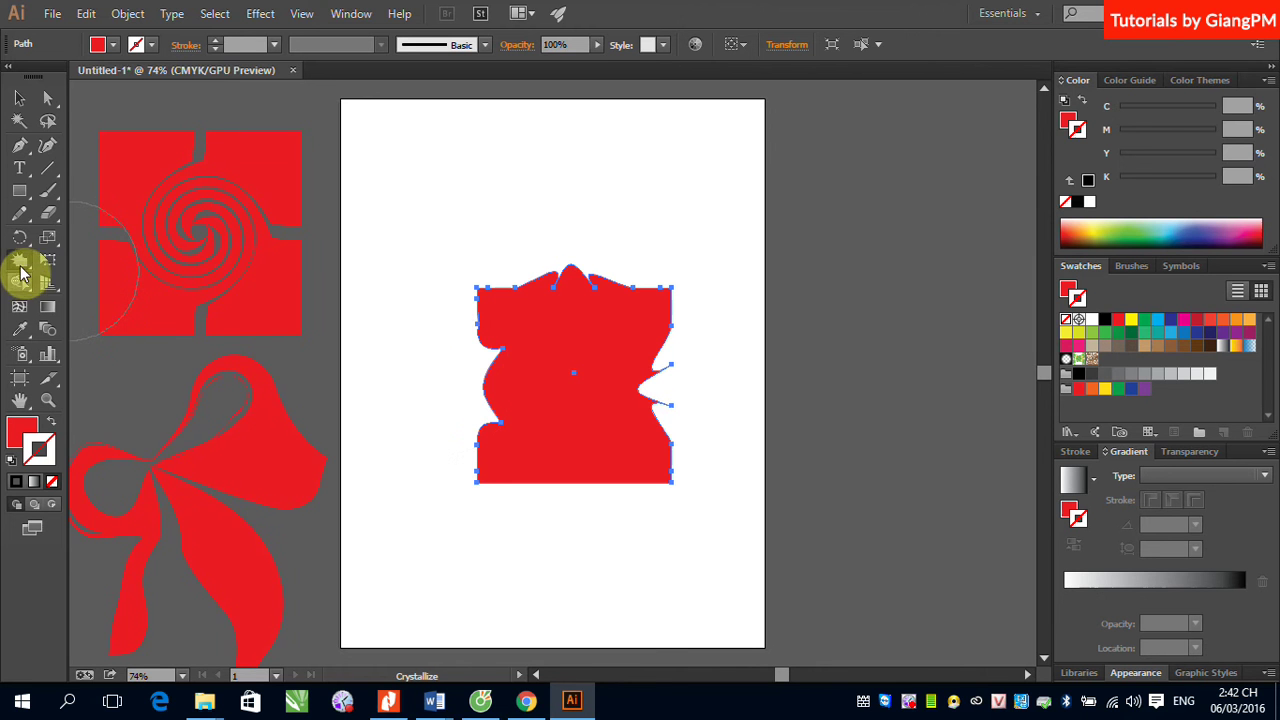
double_click(20, 265)
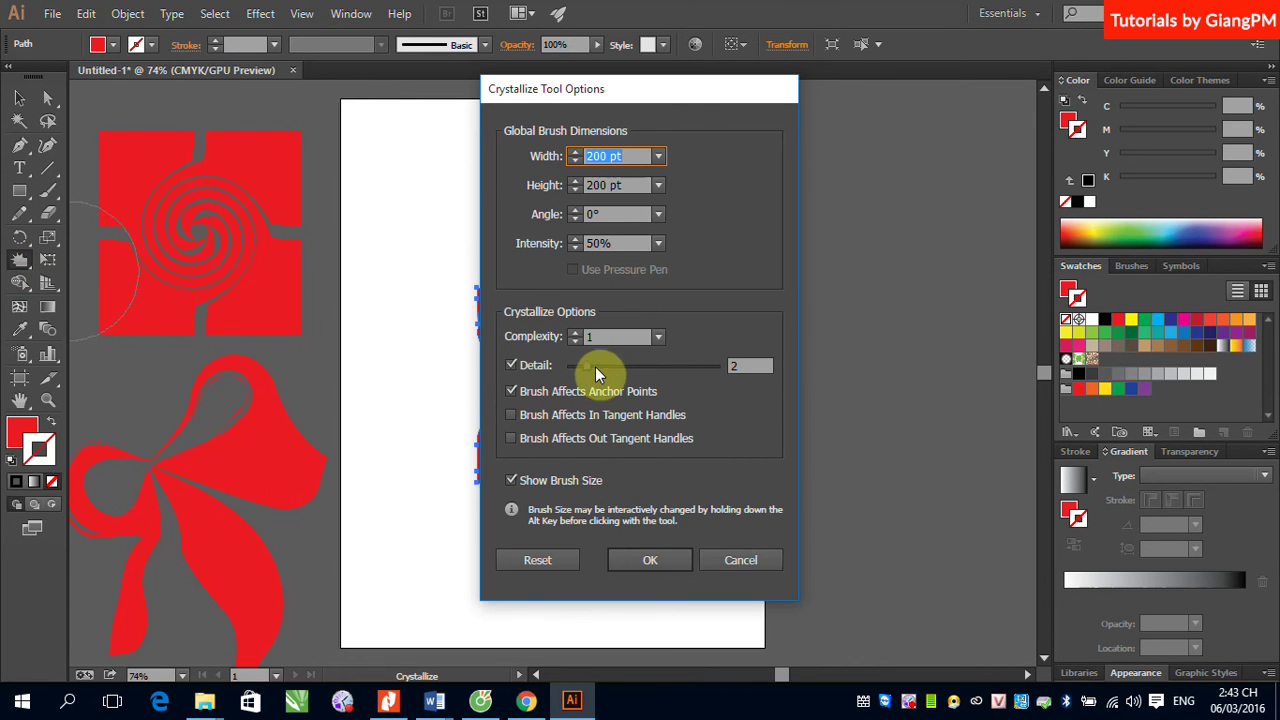
left_click(740, 560)
left_click(18, 99)
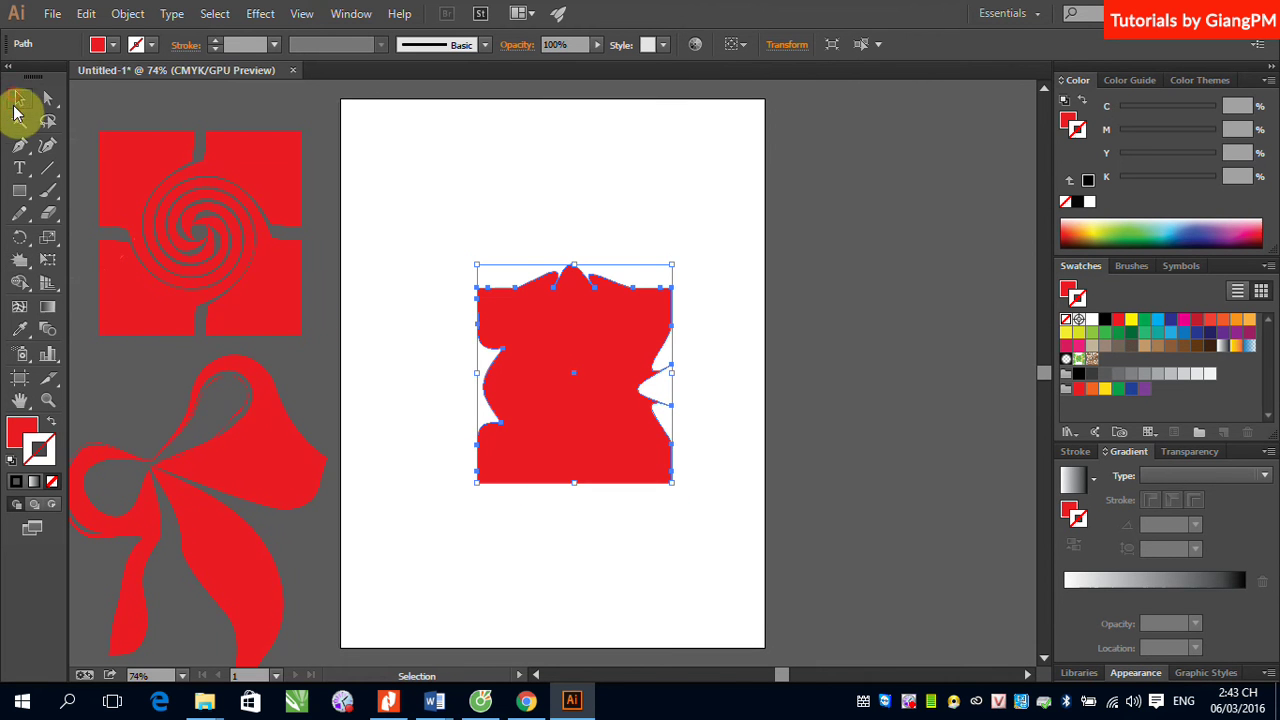
Delete the crystallized shape and draw a new red square about 312 by 314 pt mid-artboard
left_click(757, 358)
left_click(584, 380)
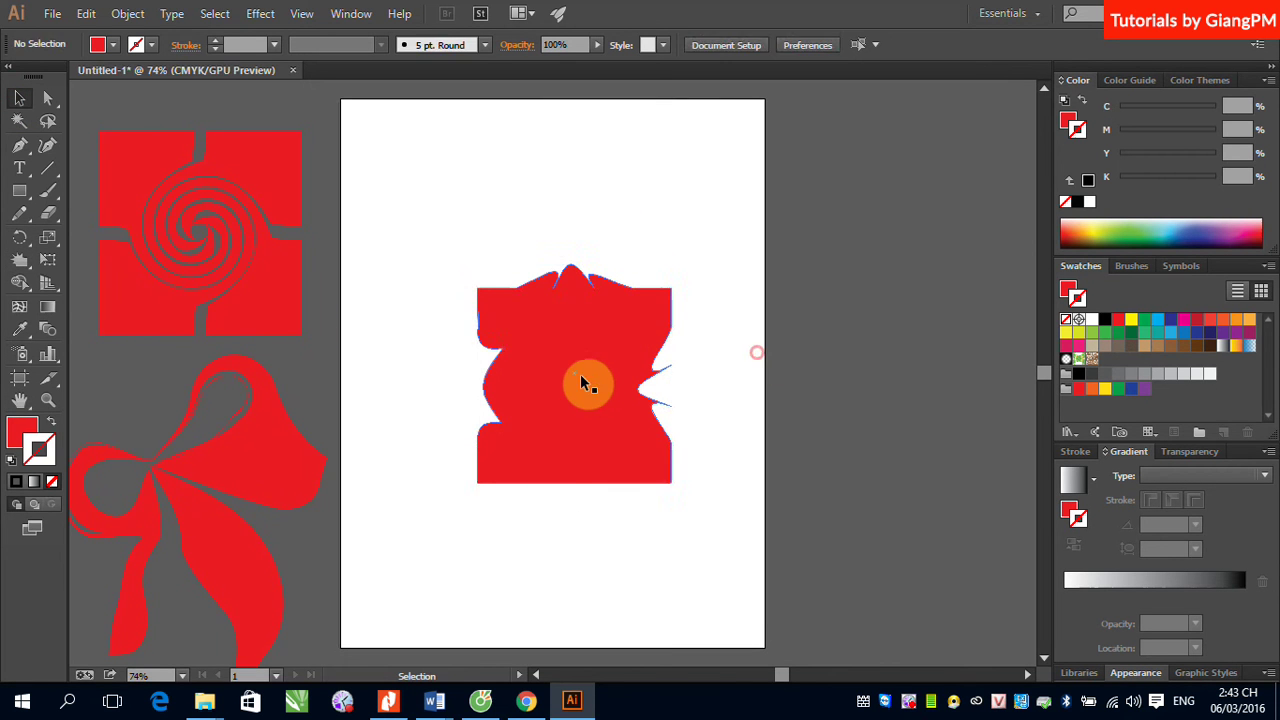
key("Delete")
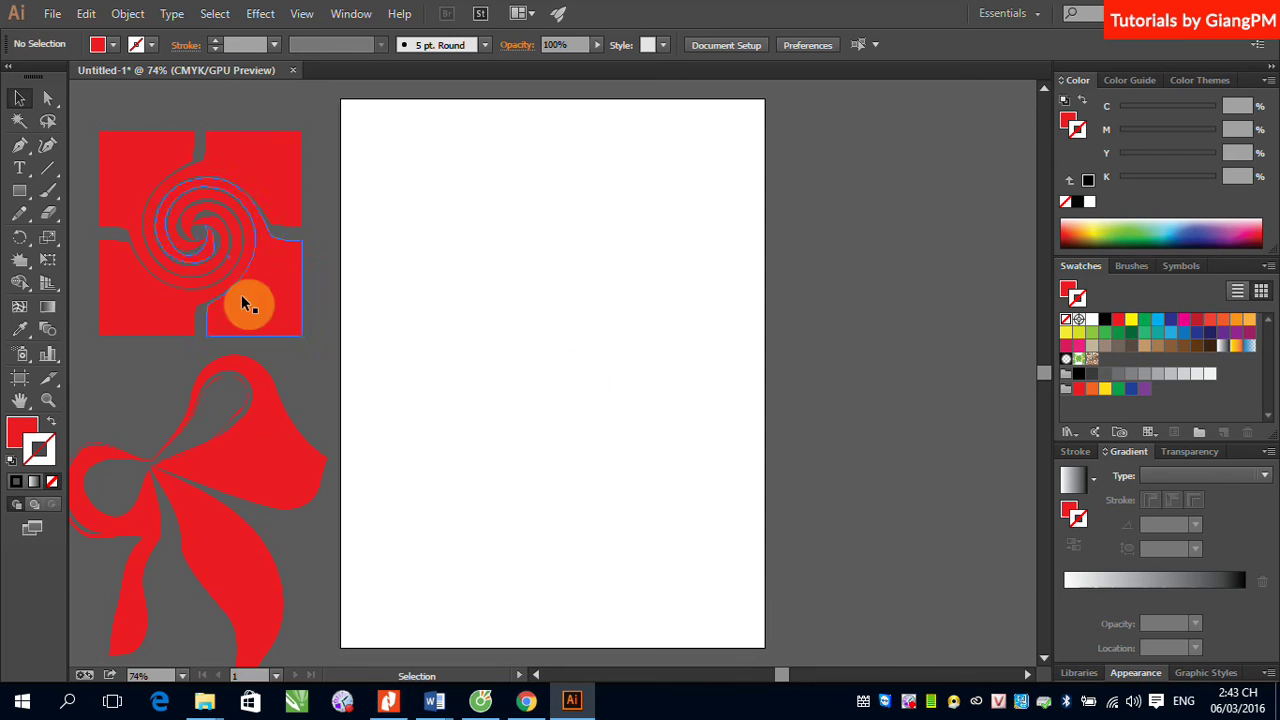
left_click(19, 191)
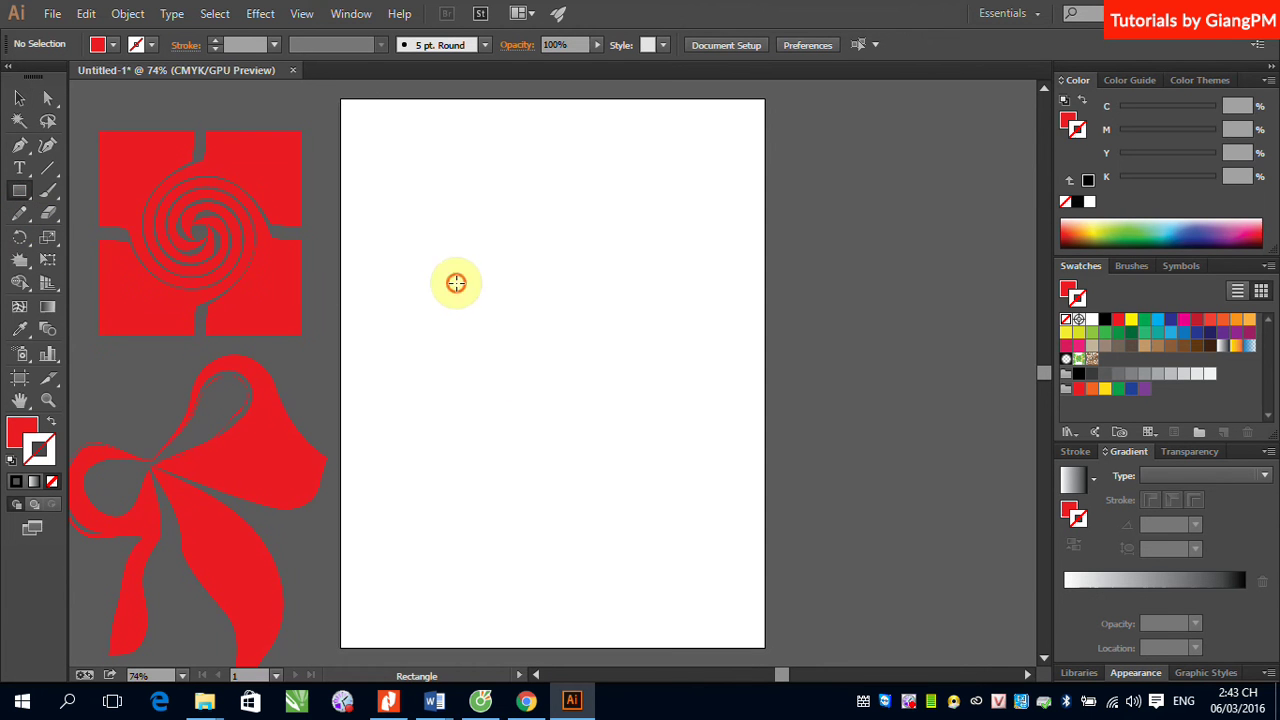
left_click_drag(457, 283, 673, 500)
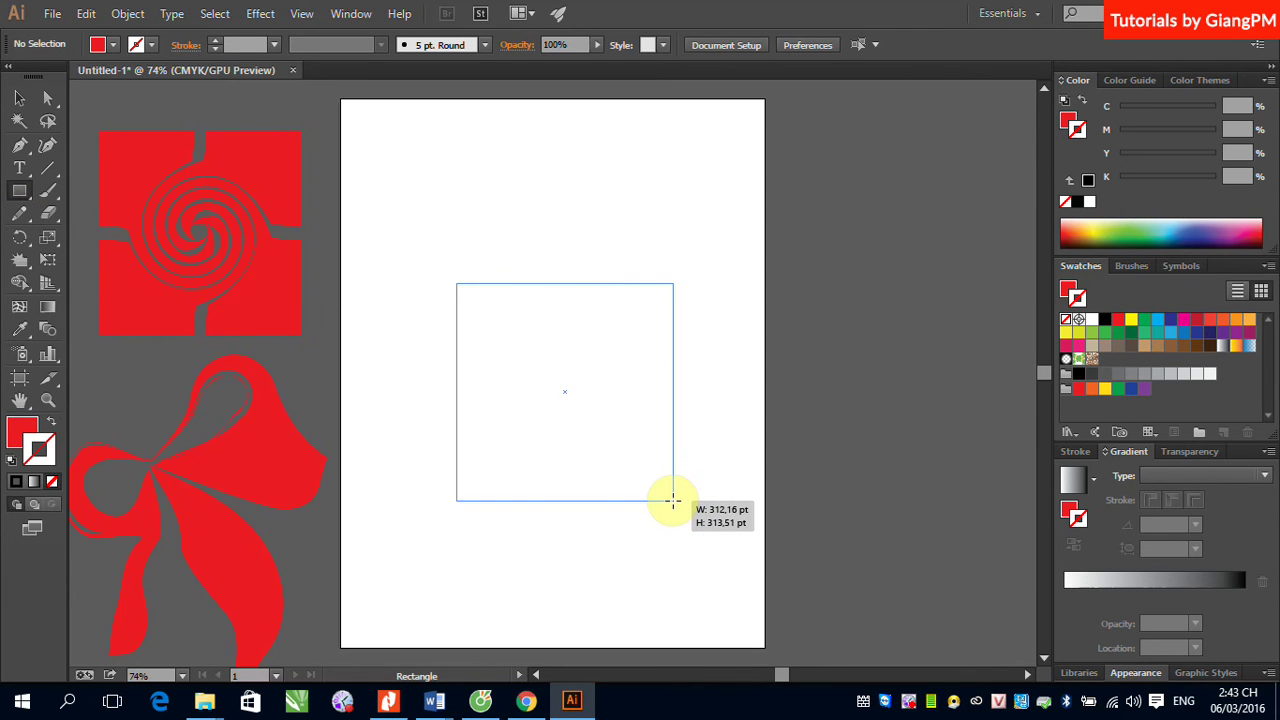
left_click(19, 97)
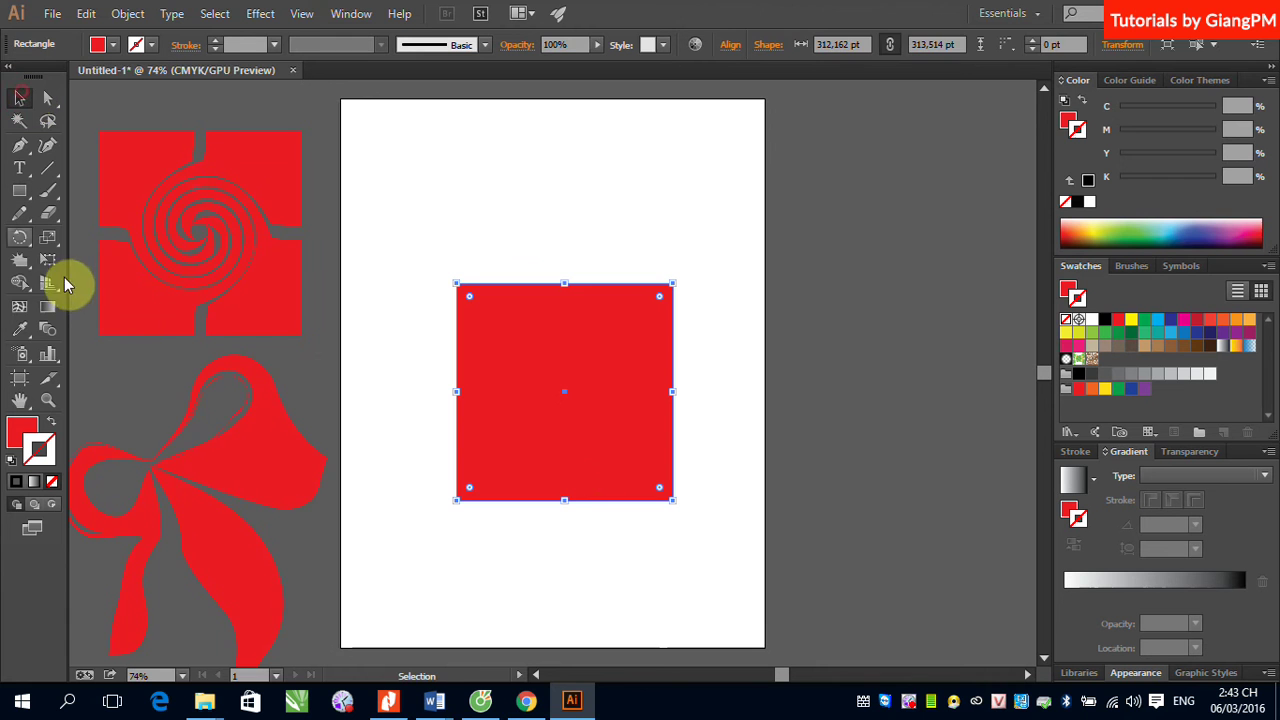
left_click(22, 264)
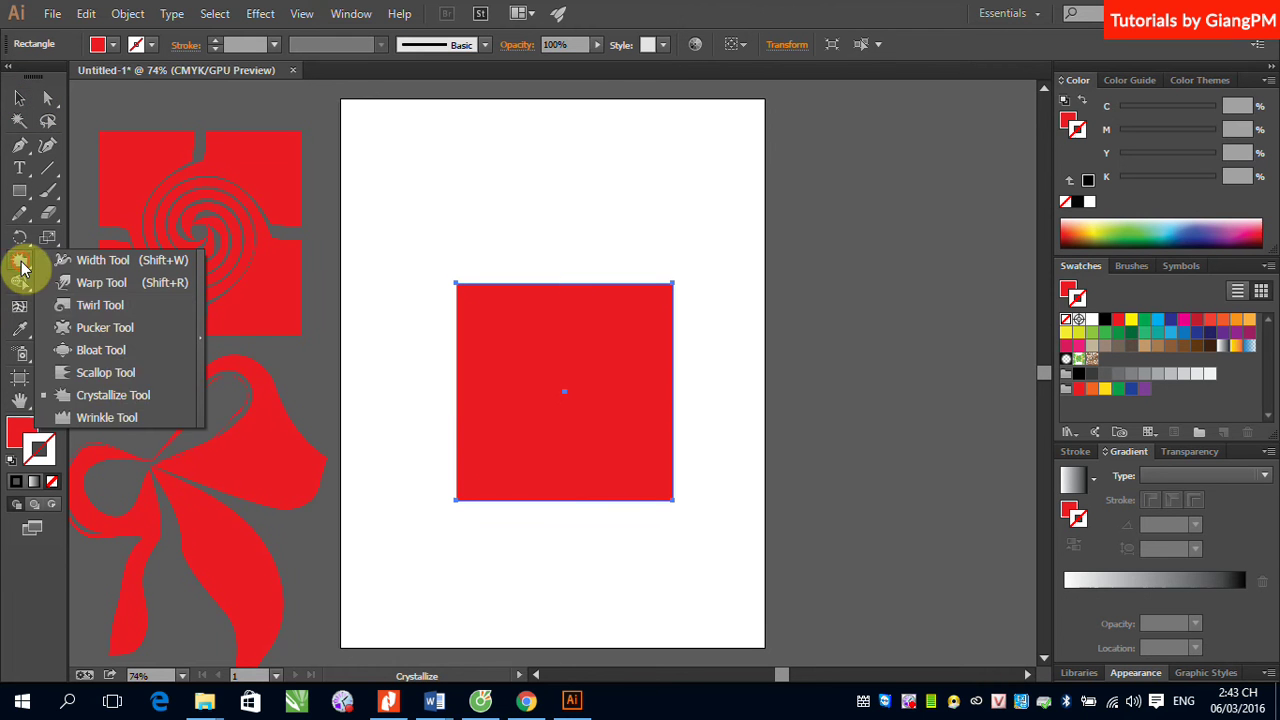
left_click(116, 420)
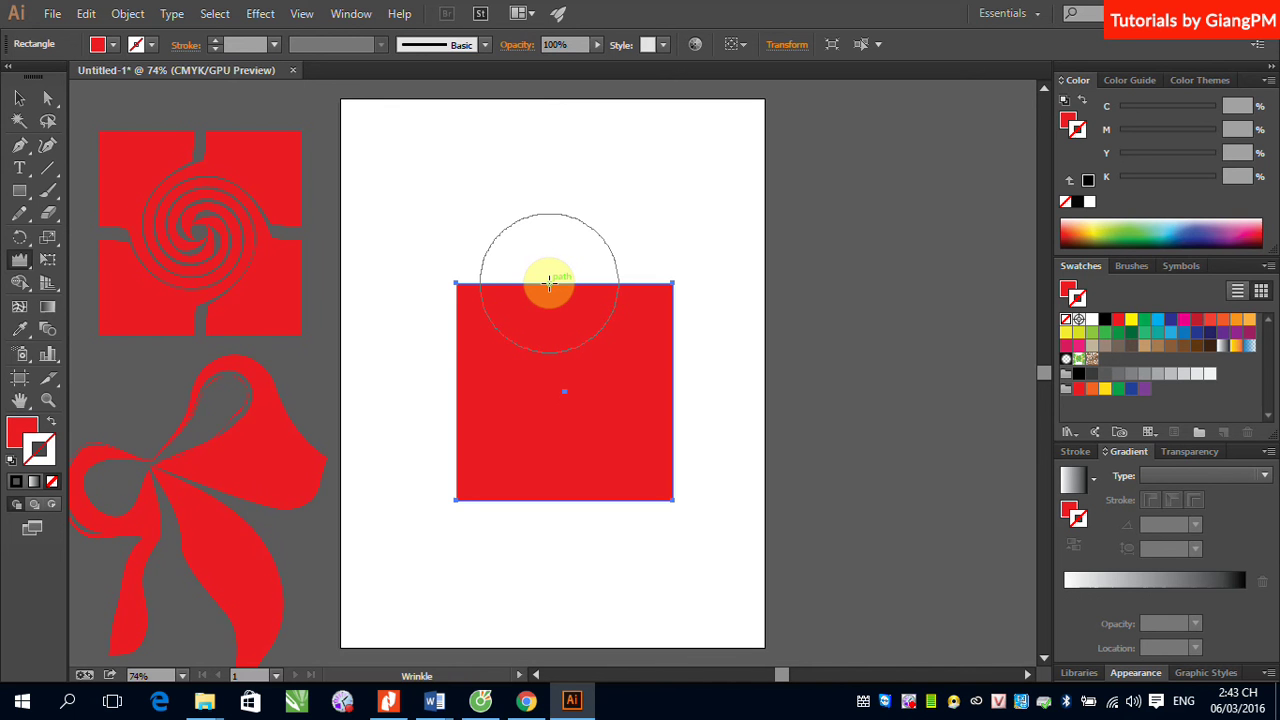
Wrinkle the square's top edge into tall wavy peaks with a taller middle peak
left_click(548, 283)
left_click_drag(548, 283, 548, 283)
left_click_drag(548, 283, 548, 283)
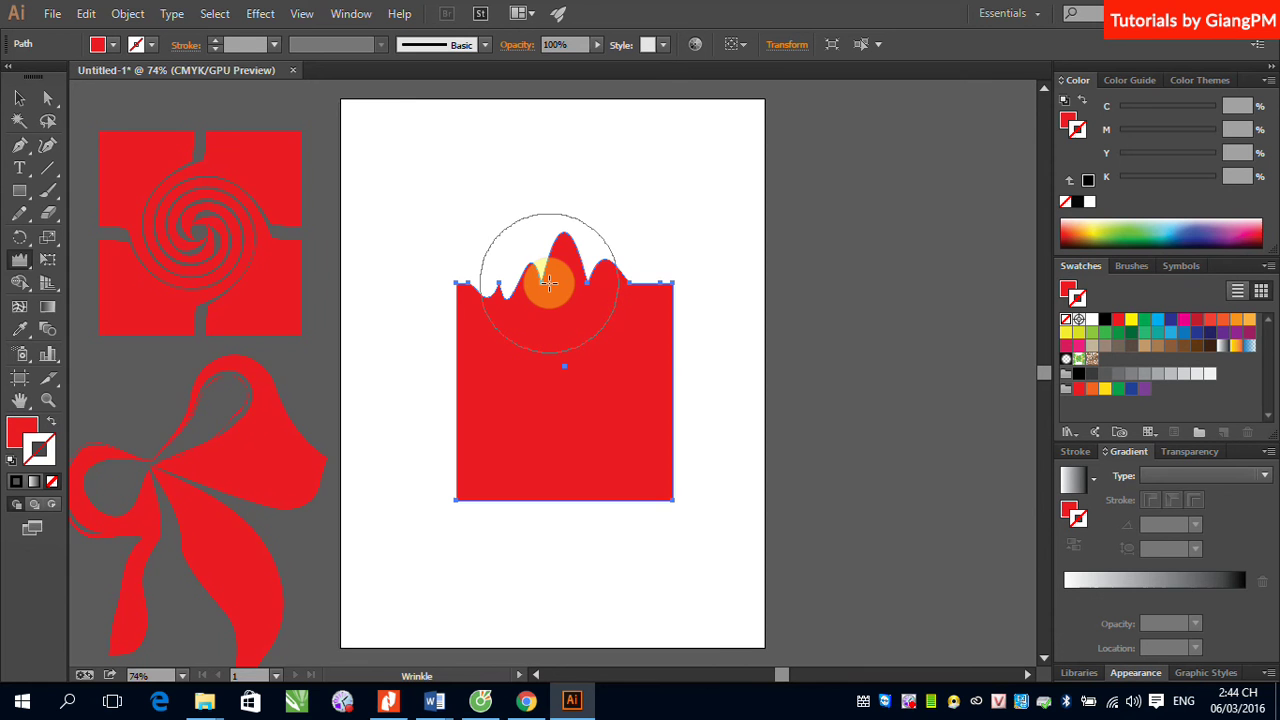
left_click_drag(534, 297, 510, 366)
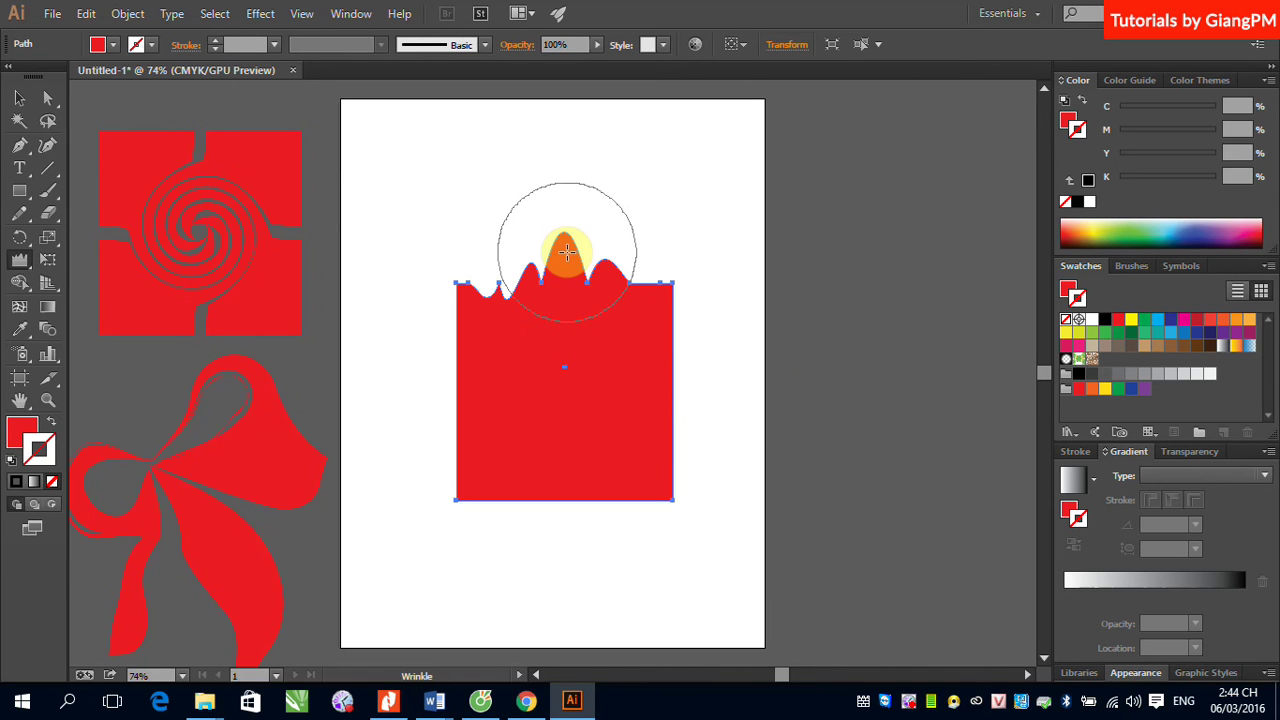
left_click_drag(566, 252, 566, 252)
Wrinkle the square's bottom edge into gentle waves and try the left and right edges
left_click(542, 500)
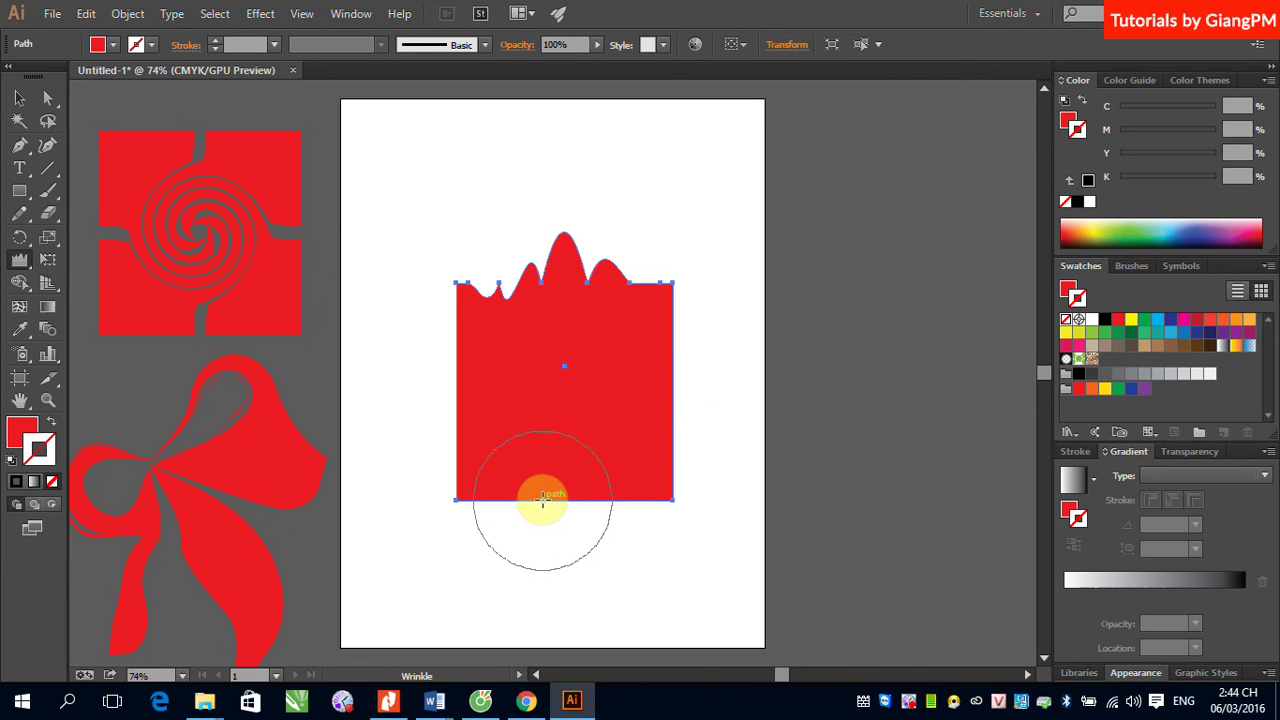
left_click_drag(542, 500, 542, 497)
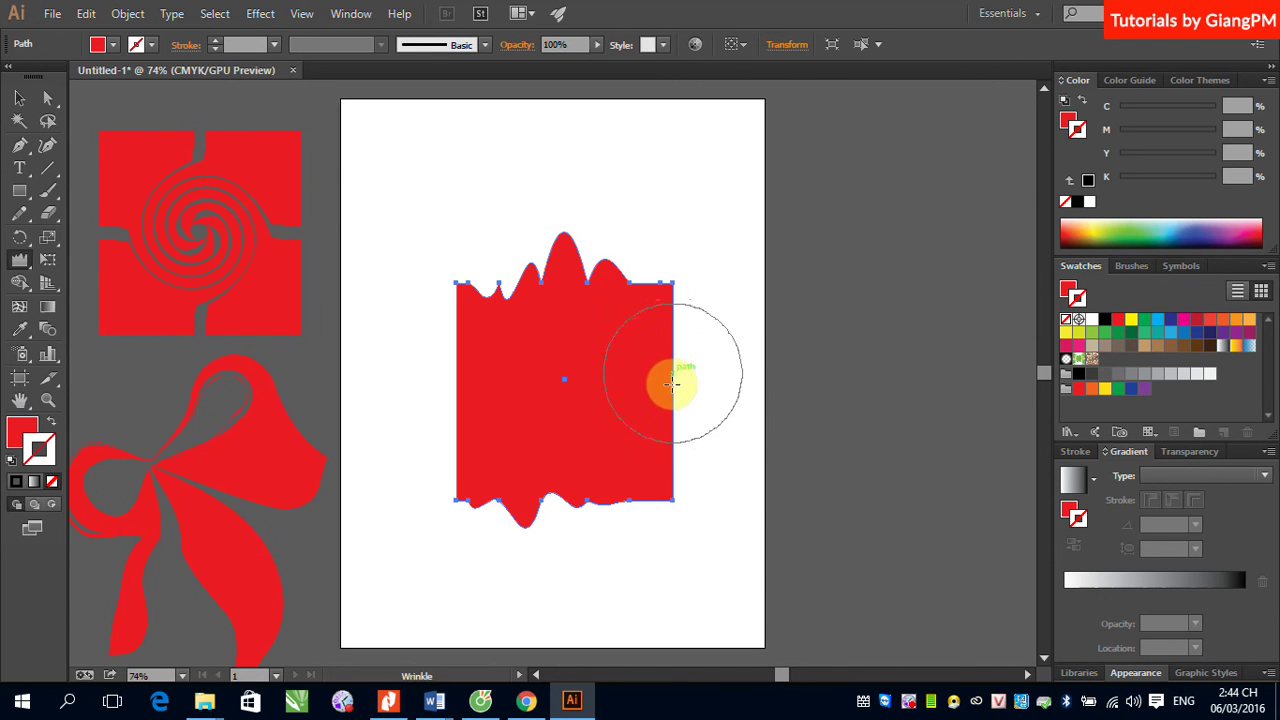
left_click_drag(672, 385, 673, 387)
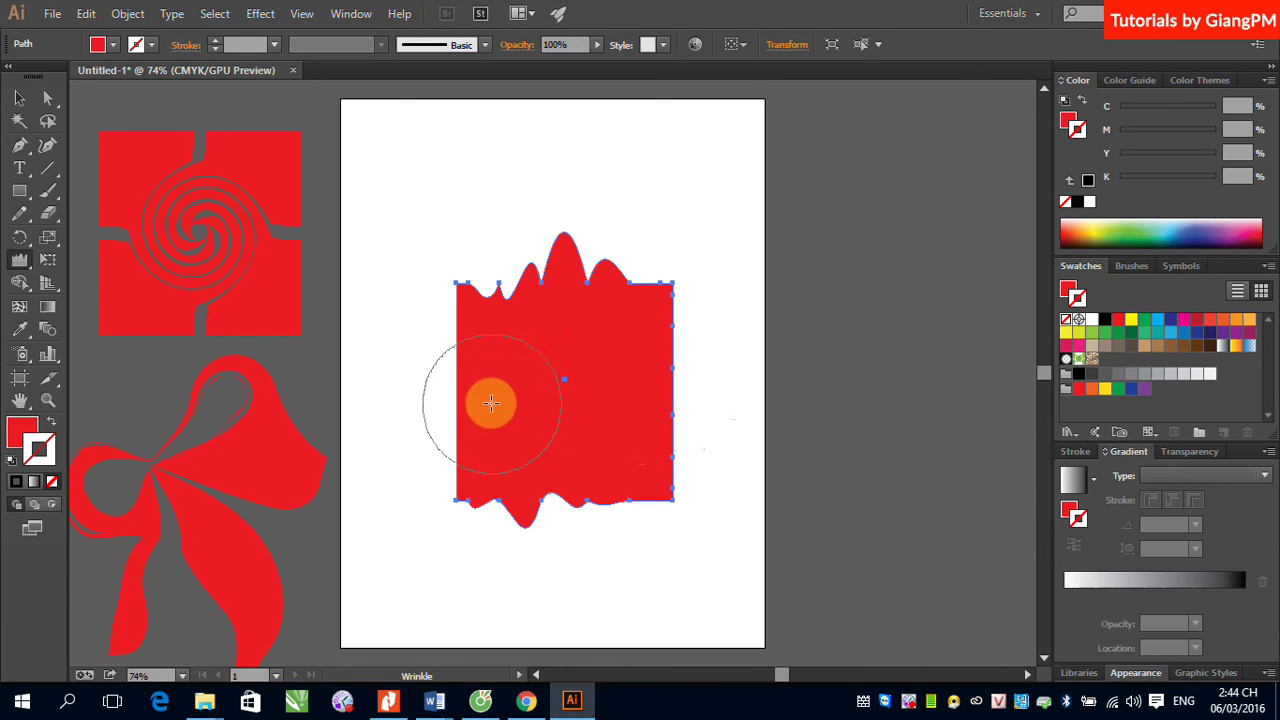
left_click_drag(457, 394, 457, 394)
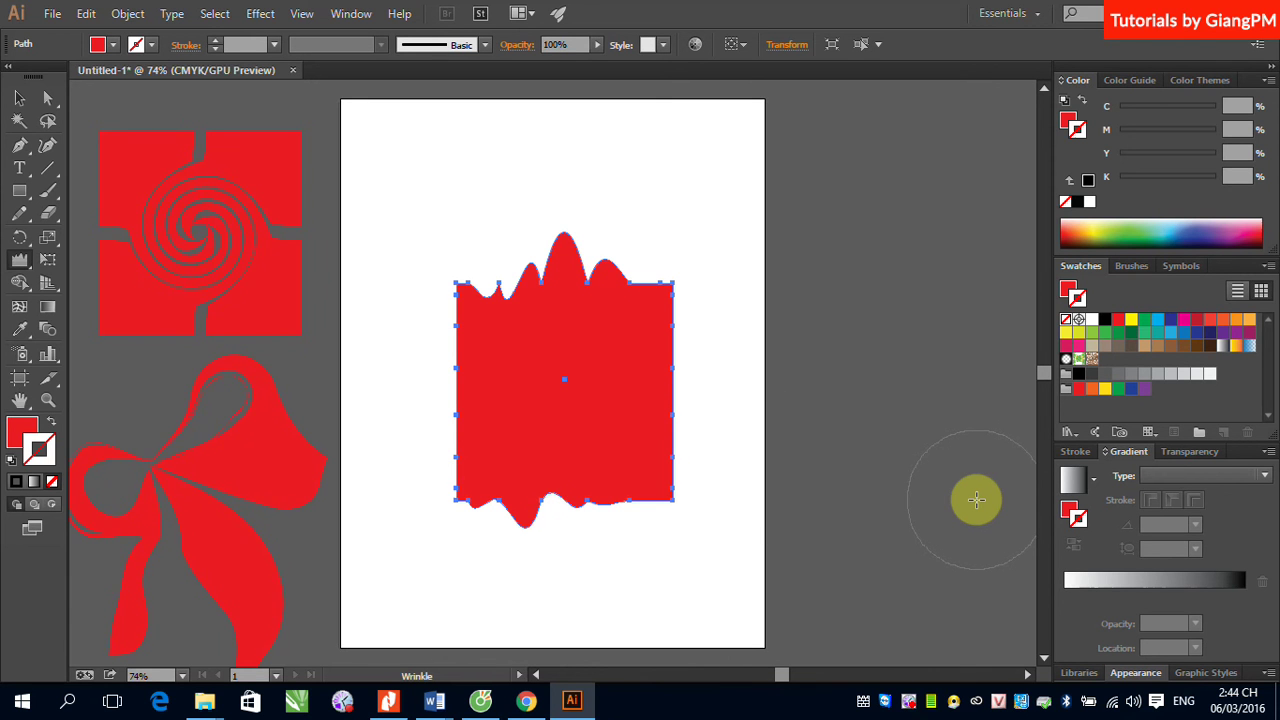
left_click(266, 323)
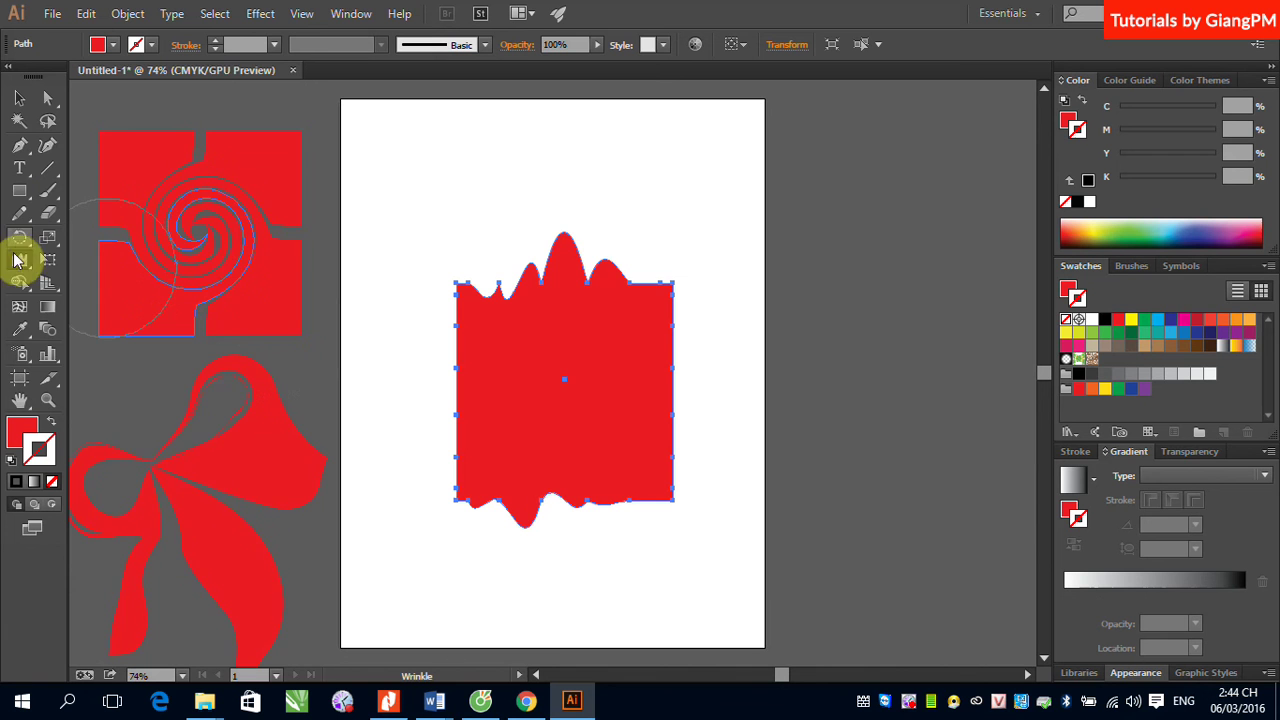
Set the Wrinkle tool's Horizontal amount to 100% in Wrinkle Options
double_click(18, 262)
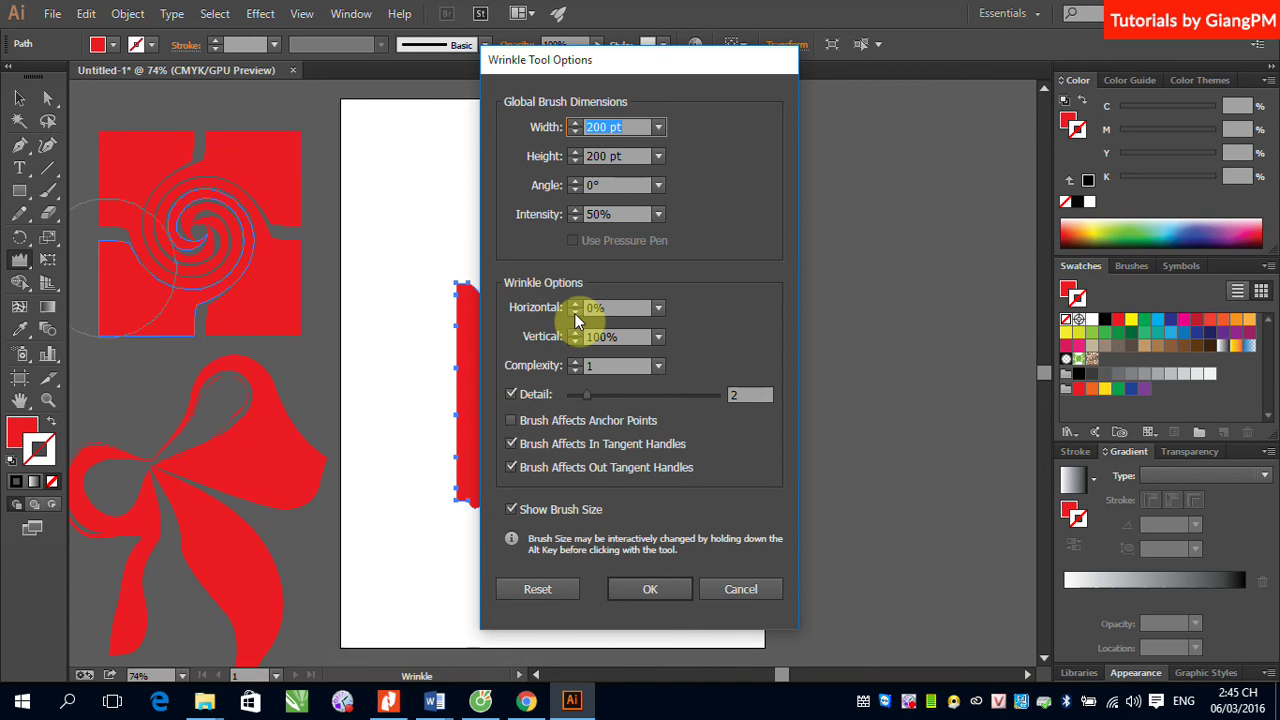
left_click(574, 313)
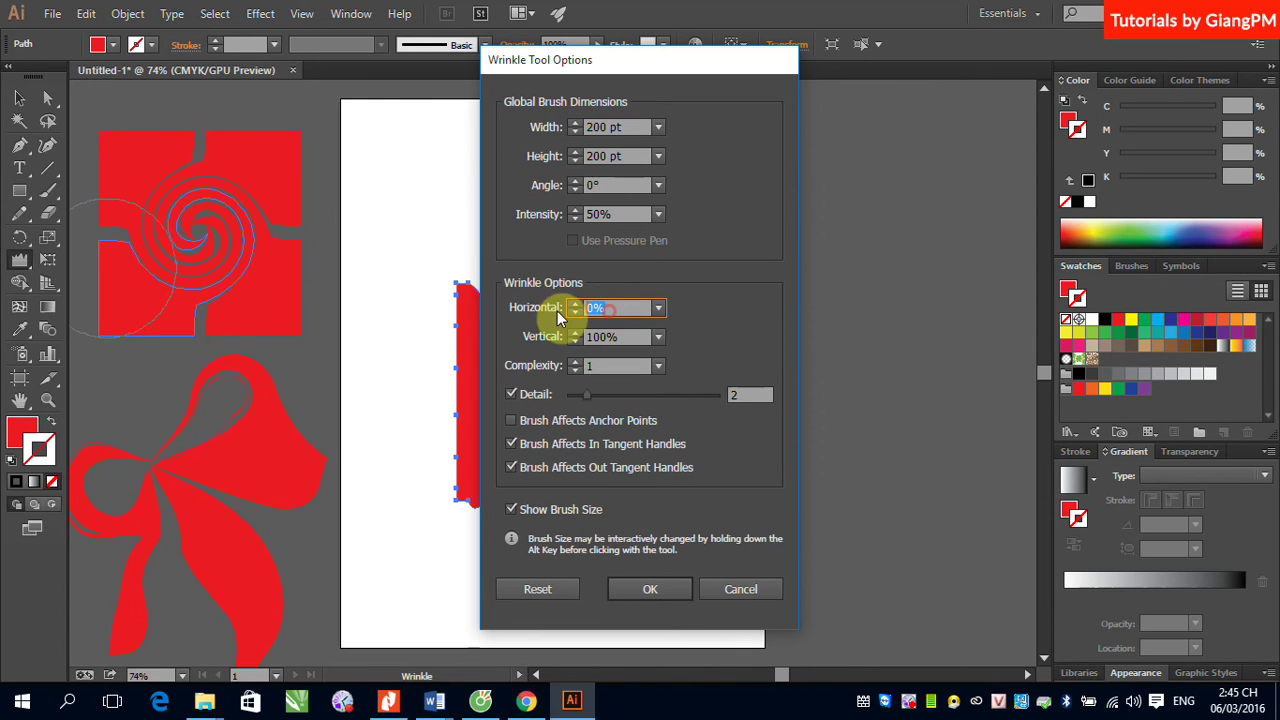
type("100")
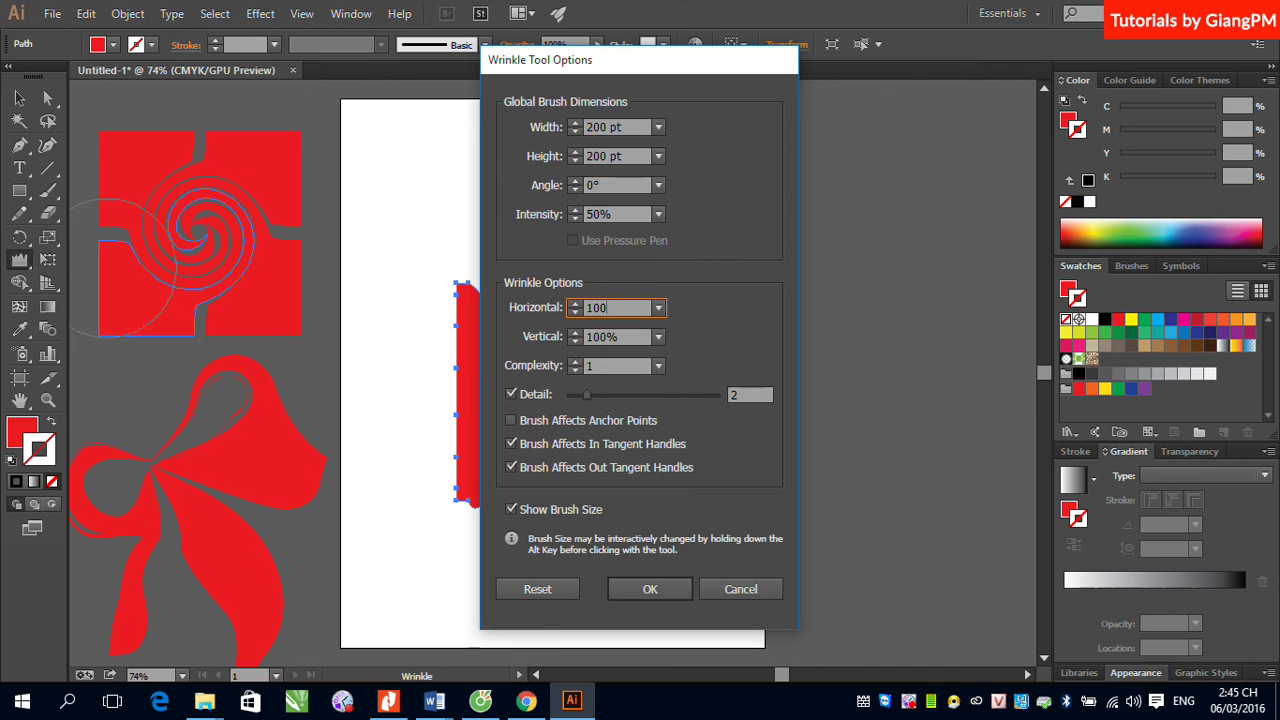
left_click(643, 596)
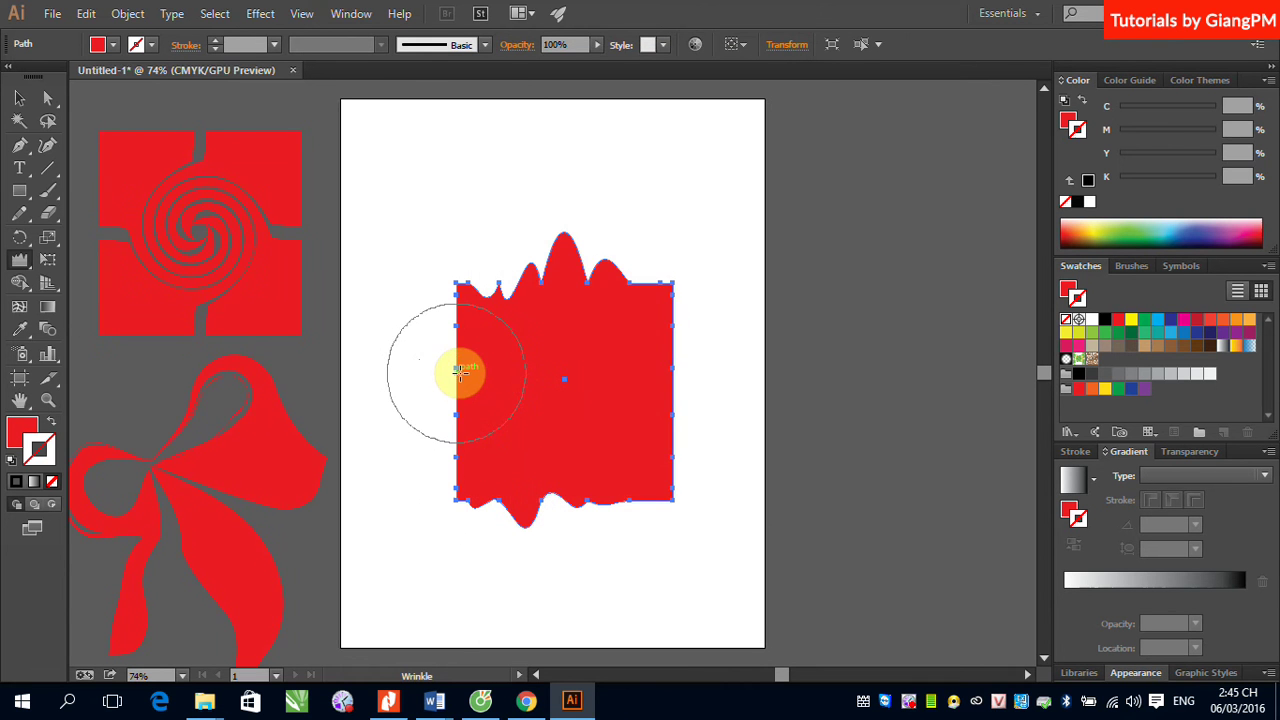
Wrinkle the square's left edge, top-left corner and lower-right area with sideways ripples
left_click_drag(459, 373, 460, 374)
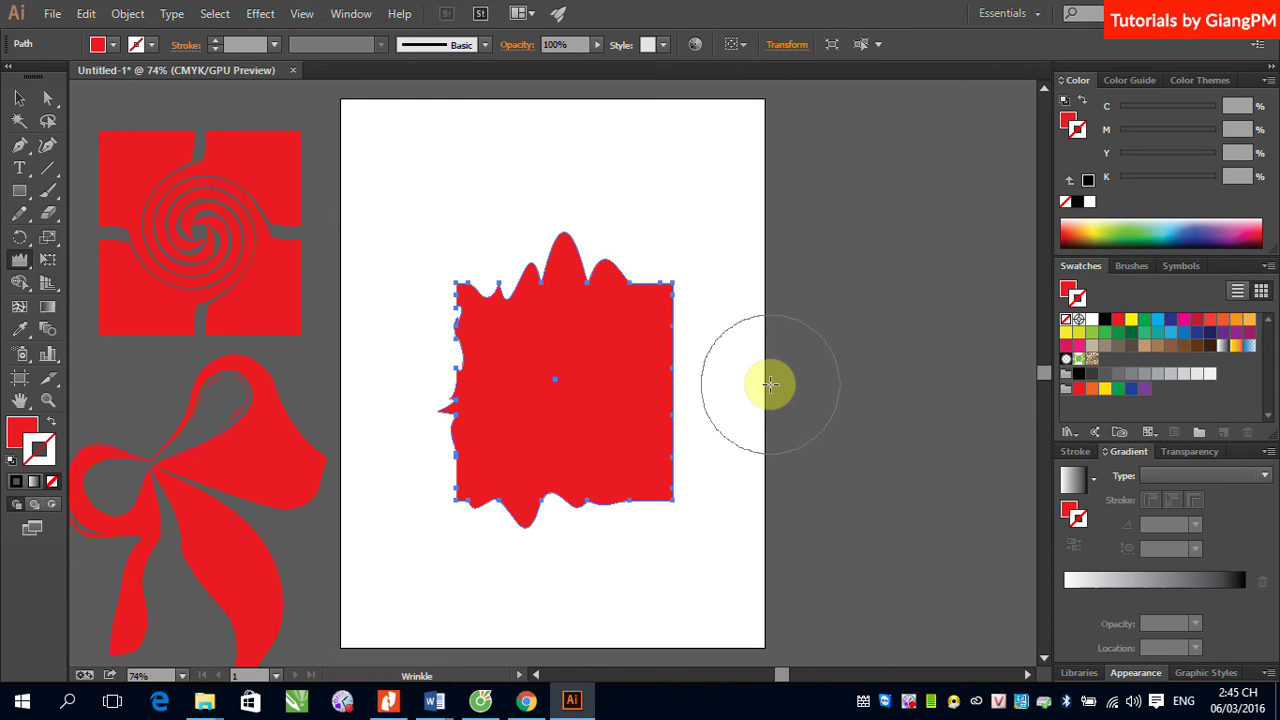
left_click(485, 295)
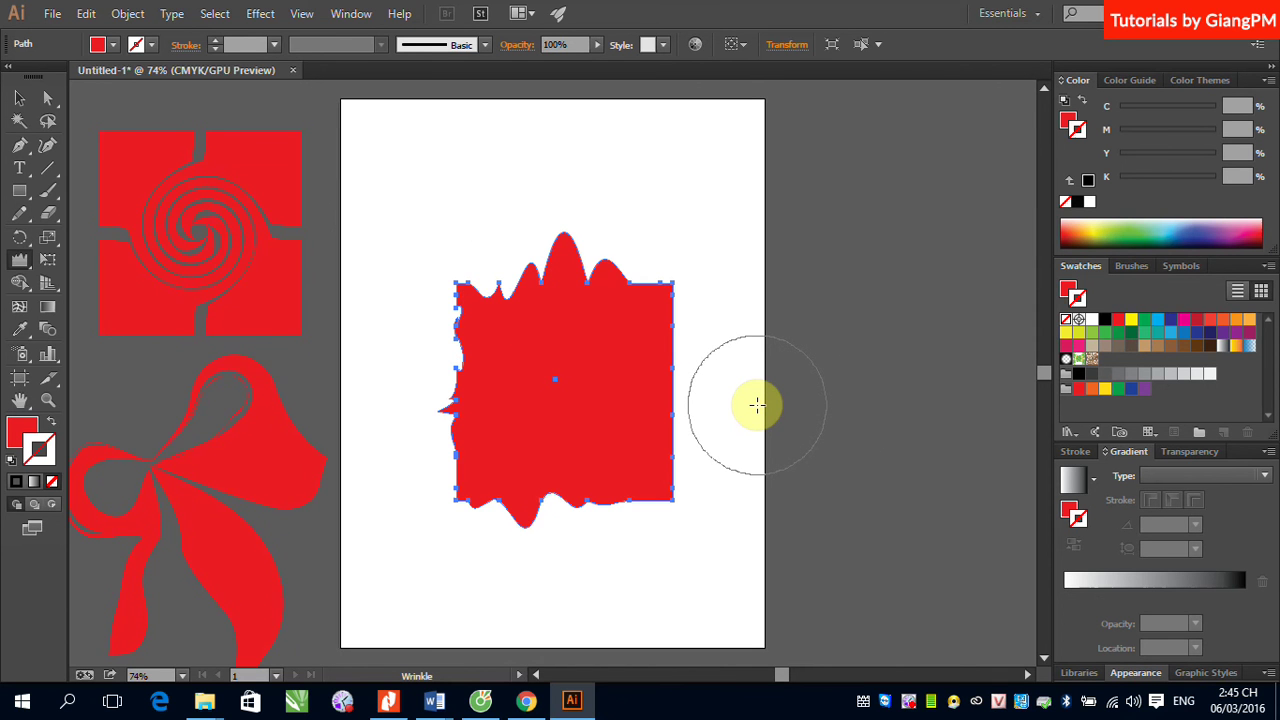
mouse_move(551, 466)
left_mouse_down()
mouse_move(670, 472)
mouse_move(678, 393)
left_mouse_up()
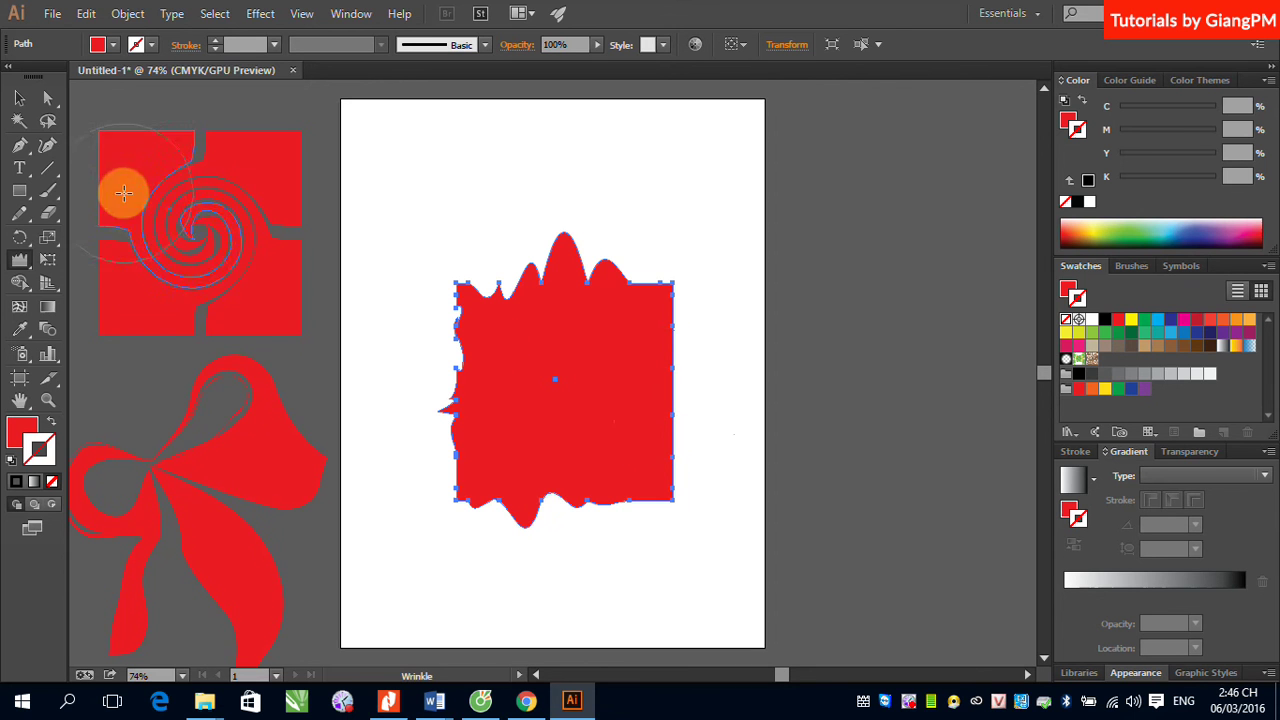
left_click(17, 100)
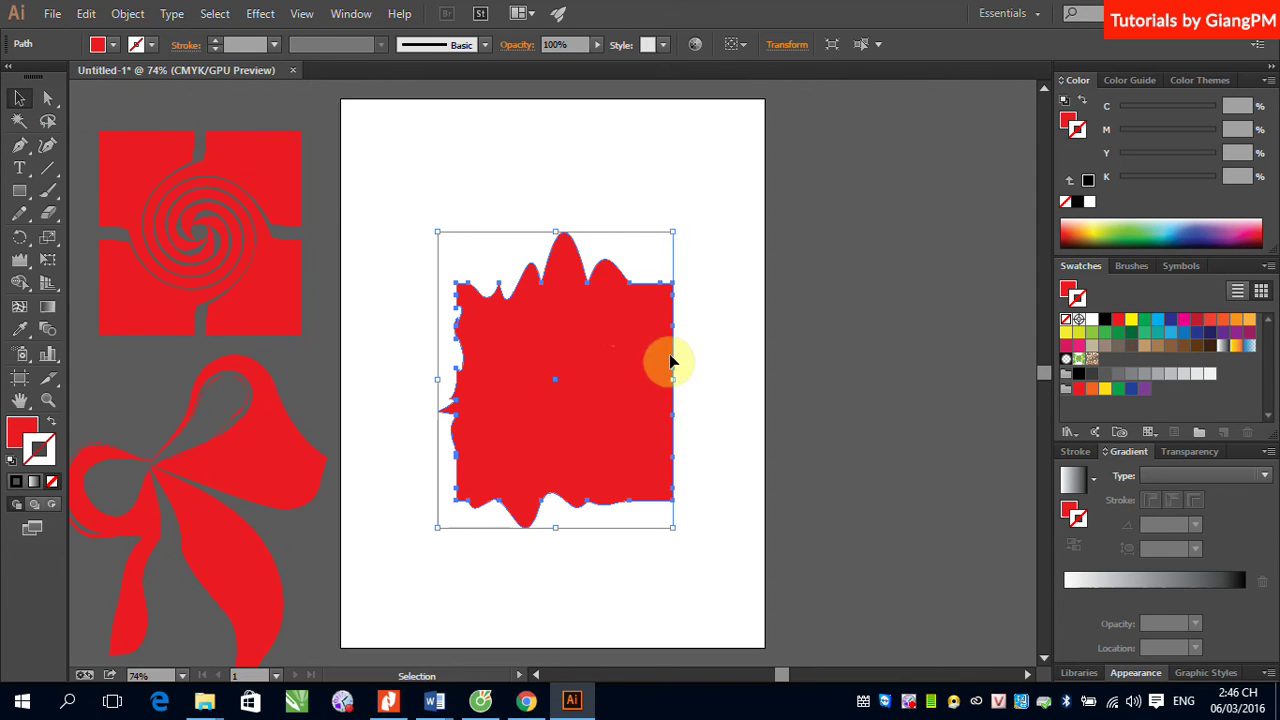
Select and delete the distorted red shape
left_click(706, 363)
left_click(638, 386)
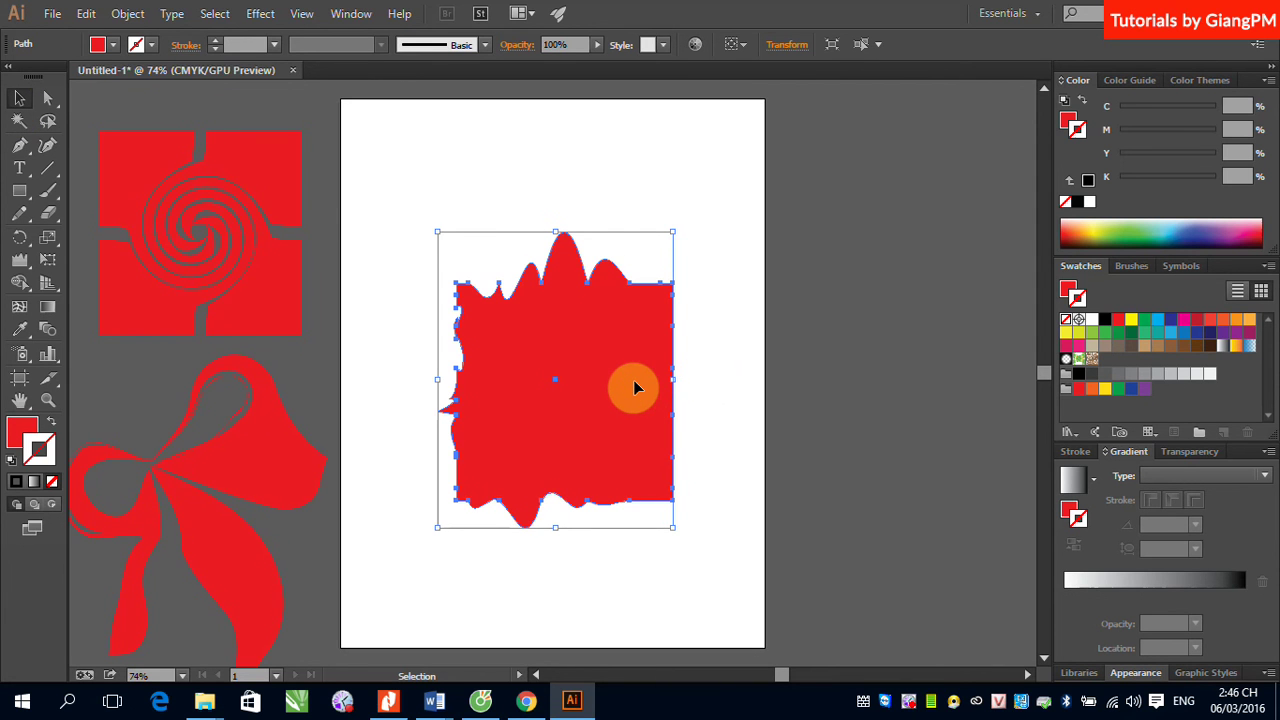
key("Delete")
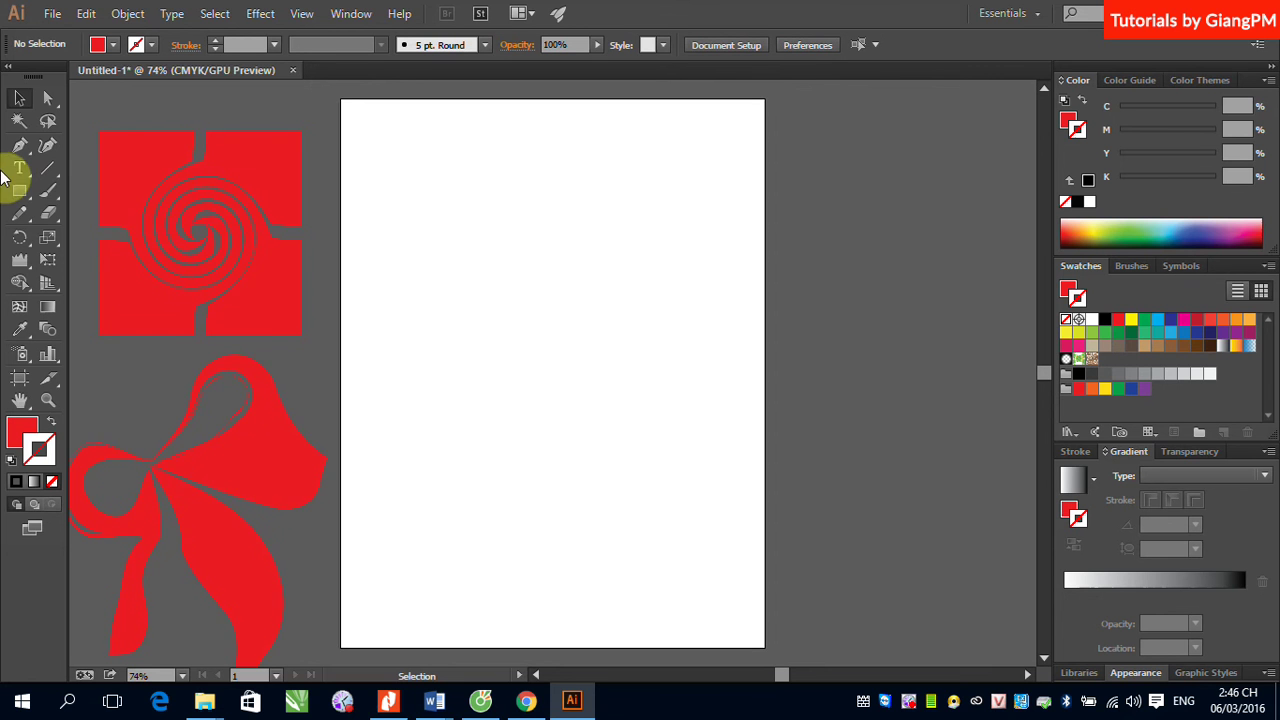
Draw a new red square with a default 1 pt black outline and zoom to its top-left corner
left_click(19, 190)
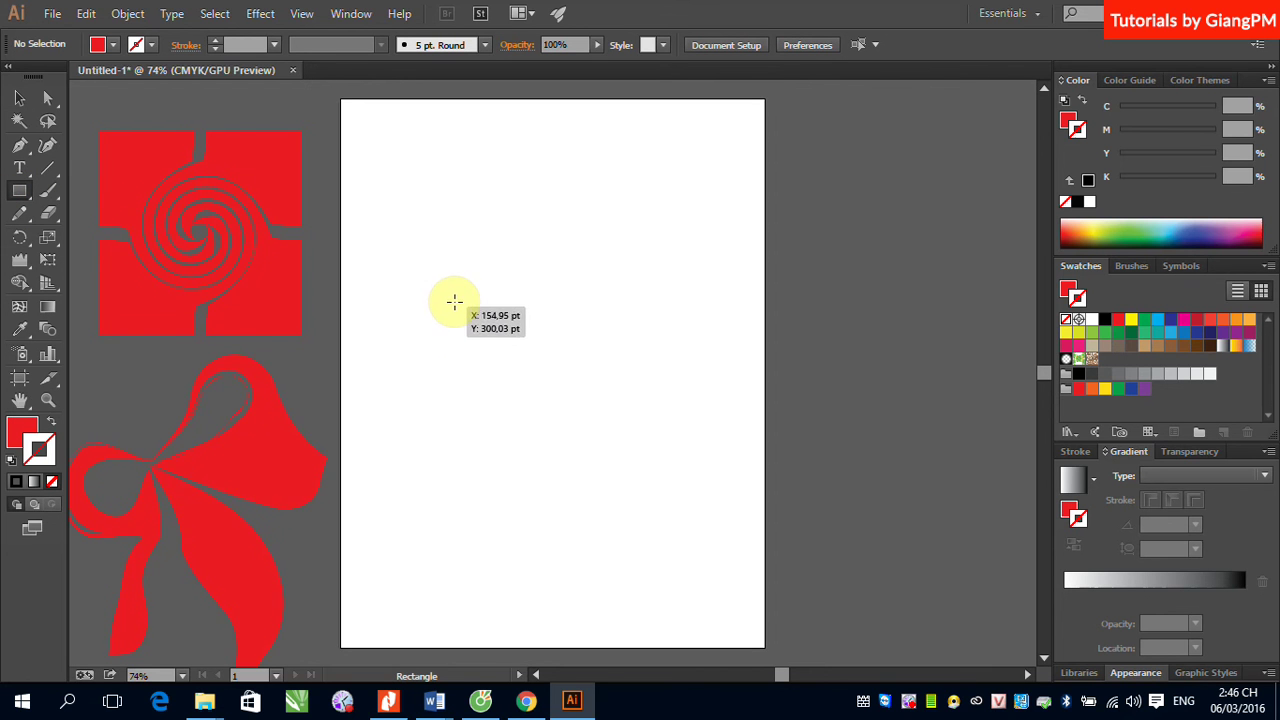
left_click_drag(450, 294, 651, 493)
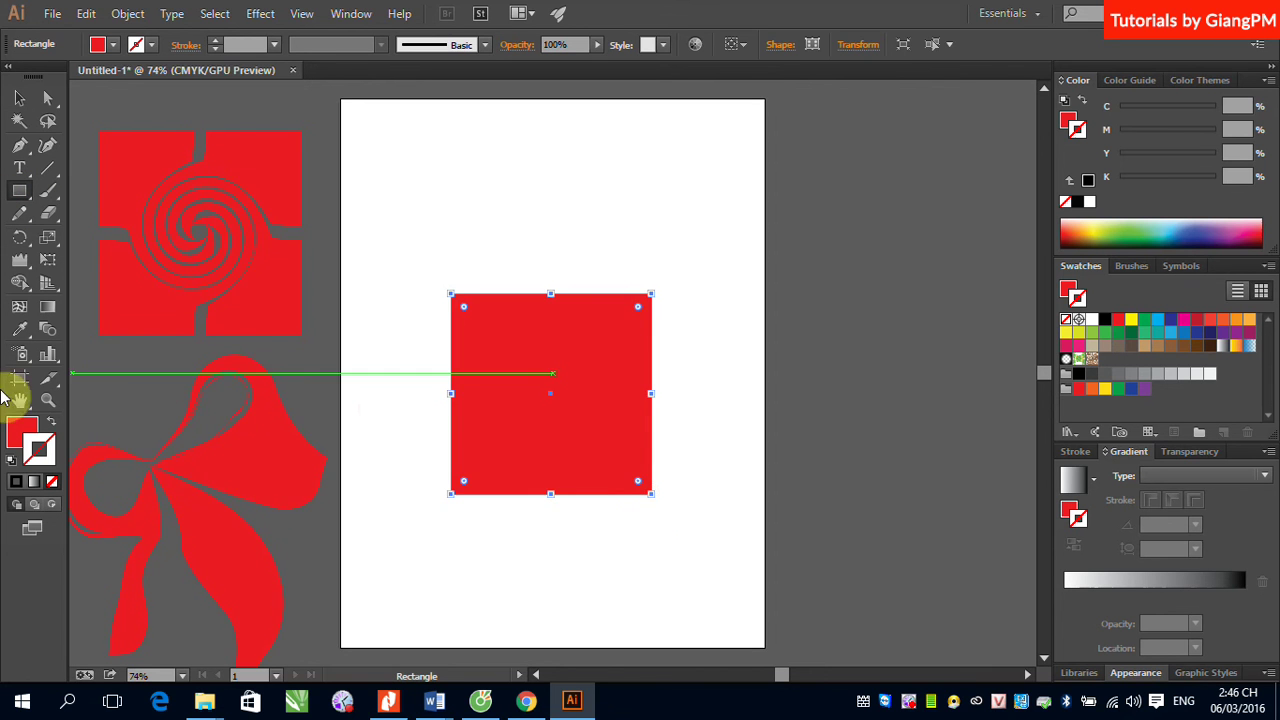
left_click(37, 462)
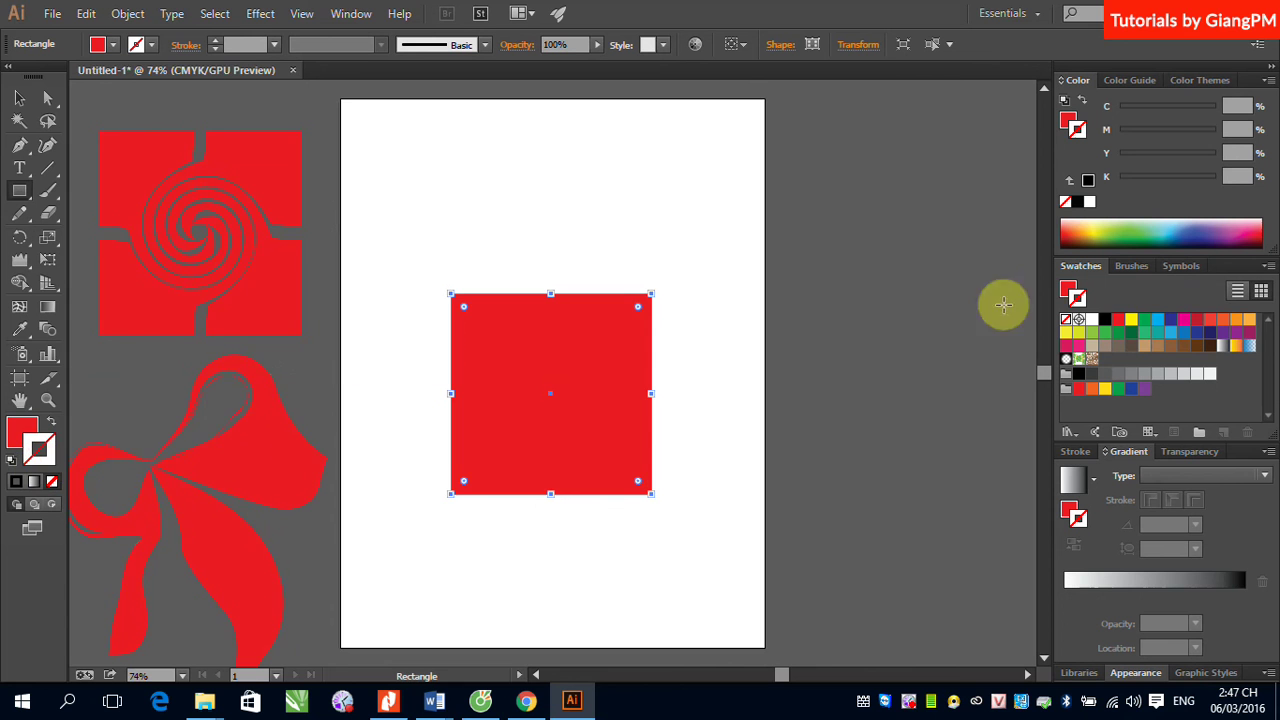
left_click(1105, 319)
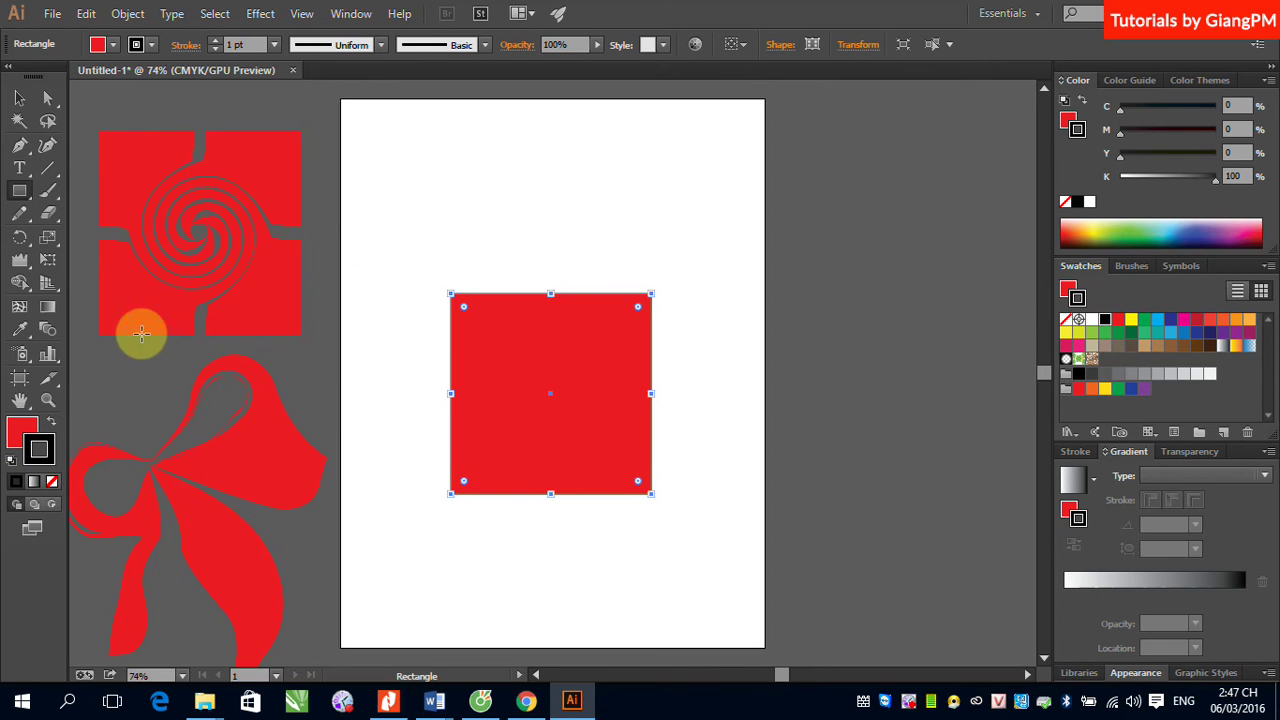
key("z")
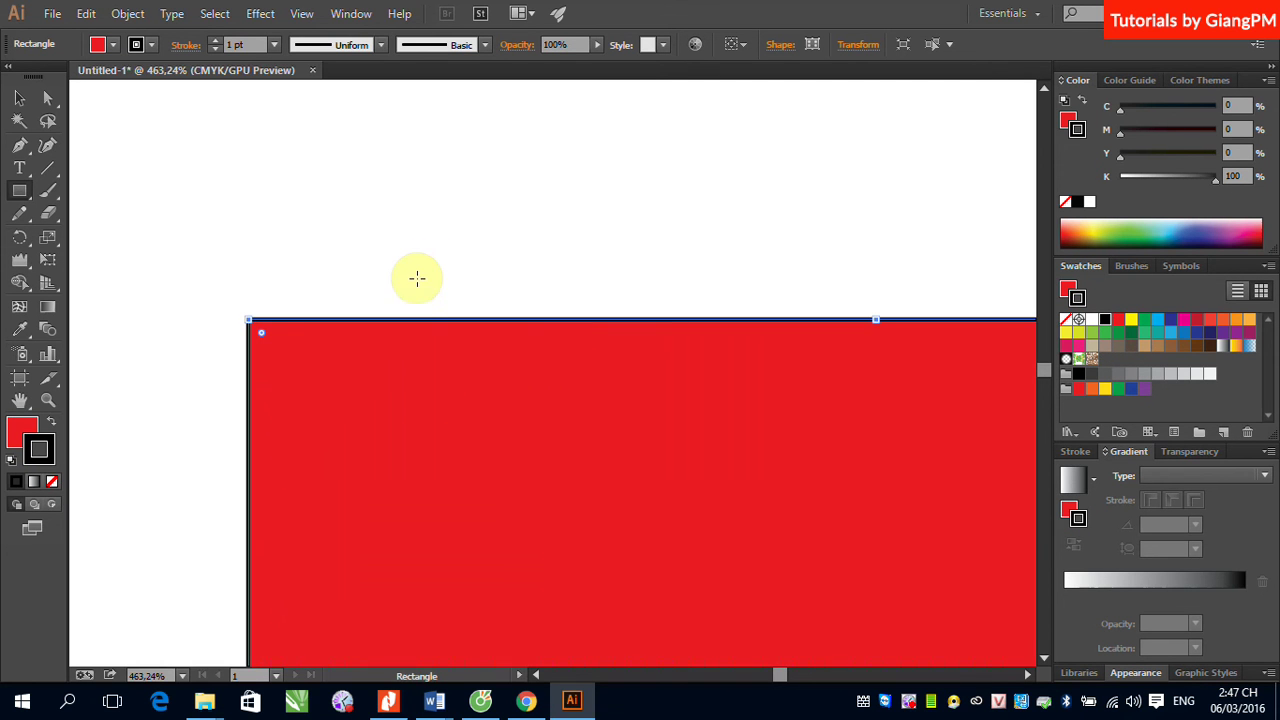
left_click_drag(439, 255, 417, 277)
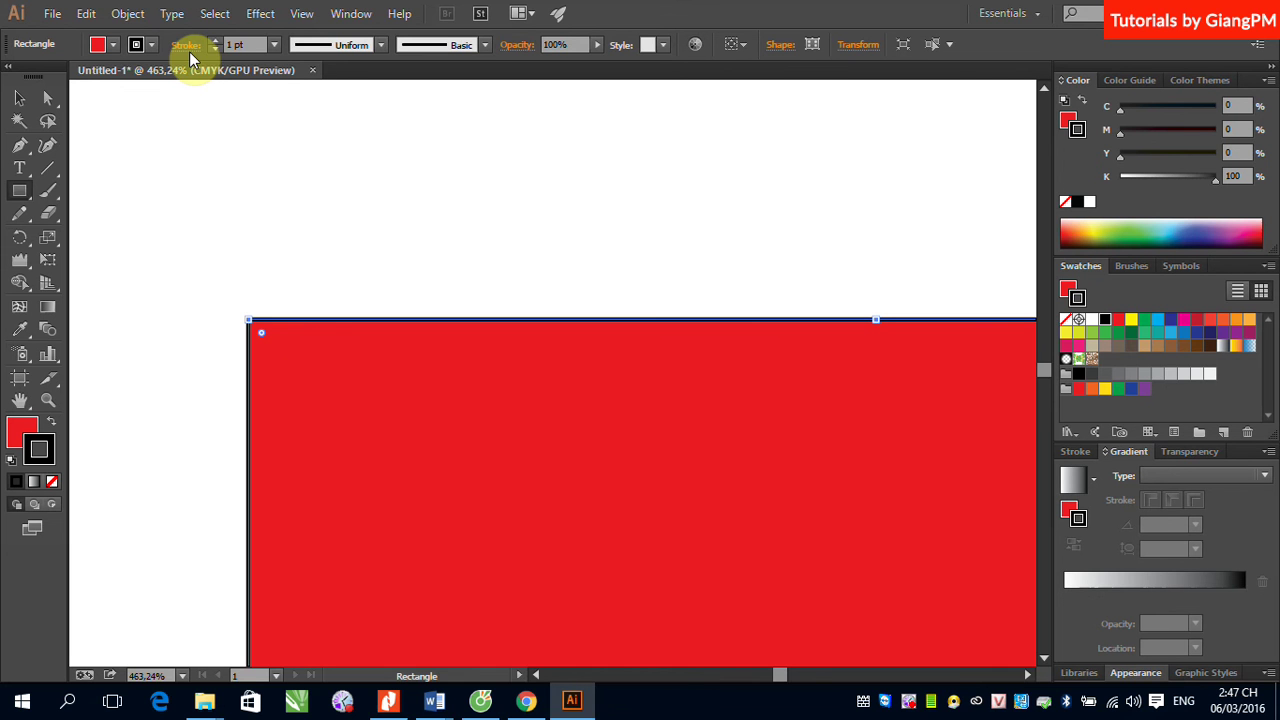
Change the square's stroke weight to 6 pt from the Control bar
left_click(271, 47)
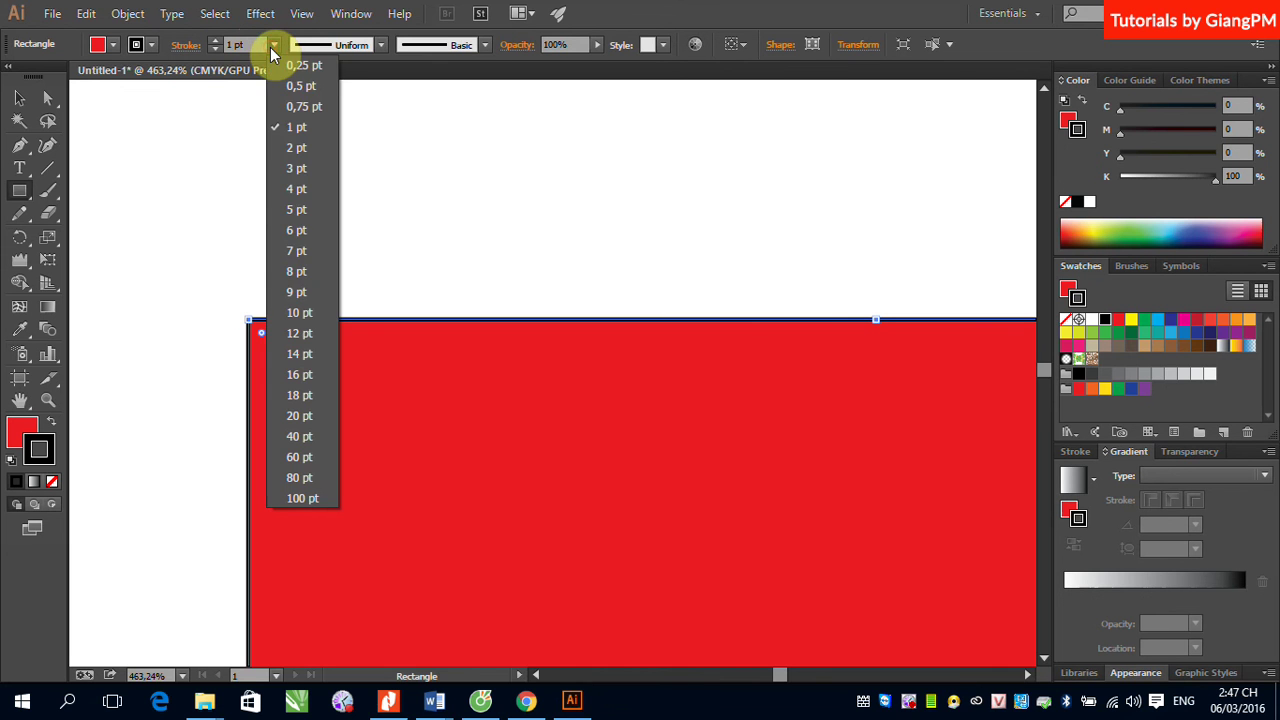
left_click(307, 234)
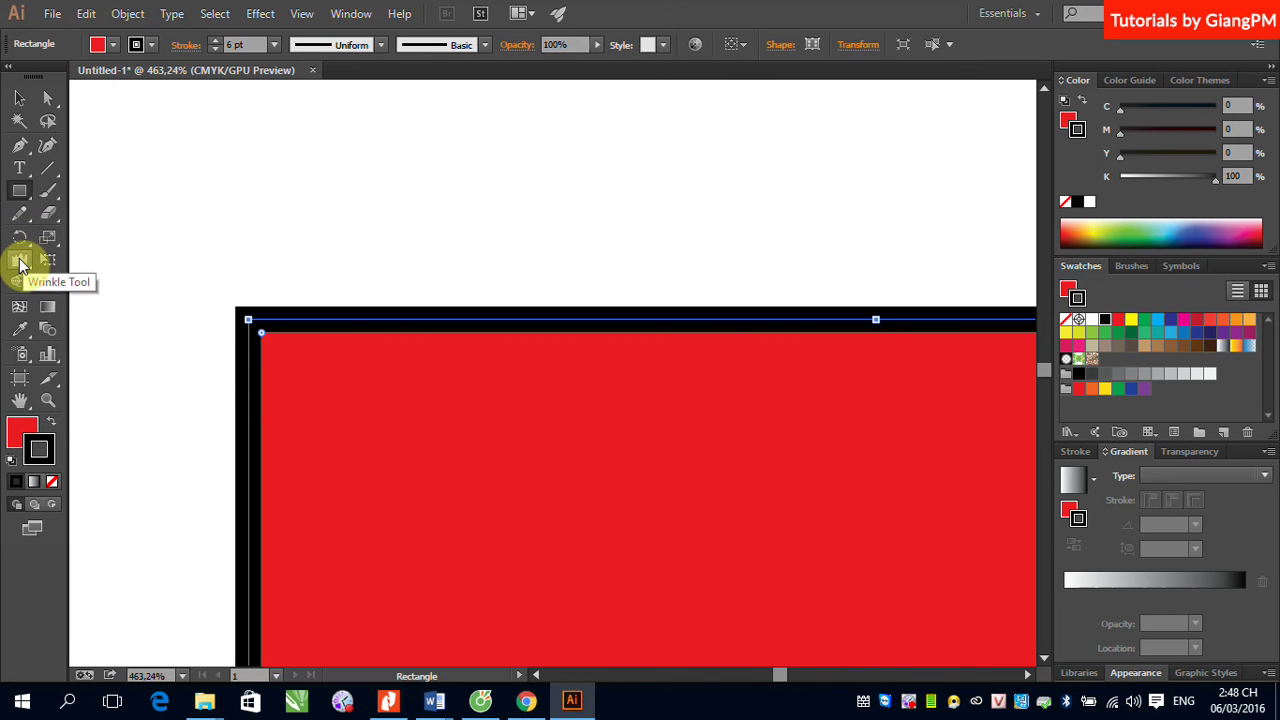
Choose the Width Tool from the Wrinkle tool's flyout
left_click(20, 259)
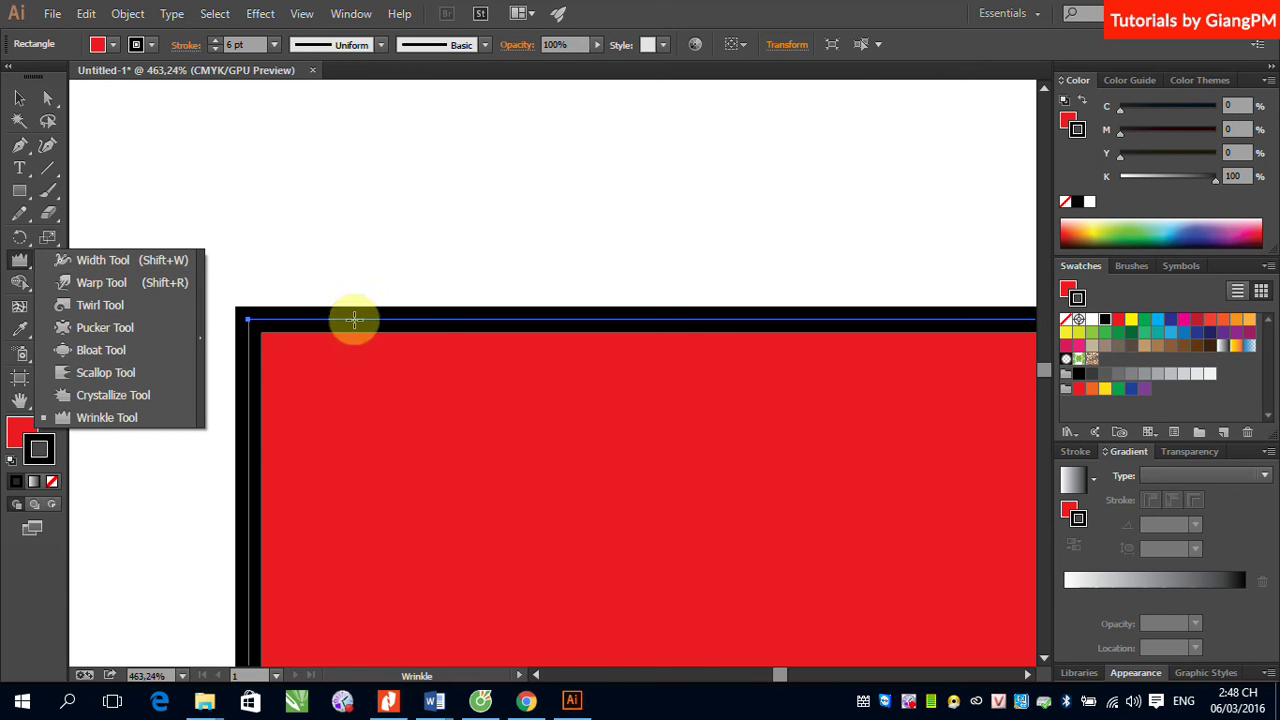
left_click_drag(677, 363, 676, 330)
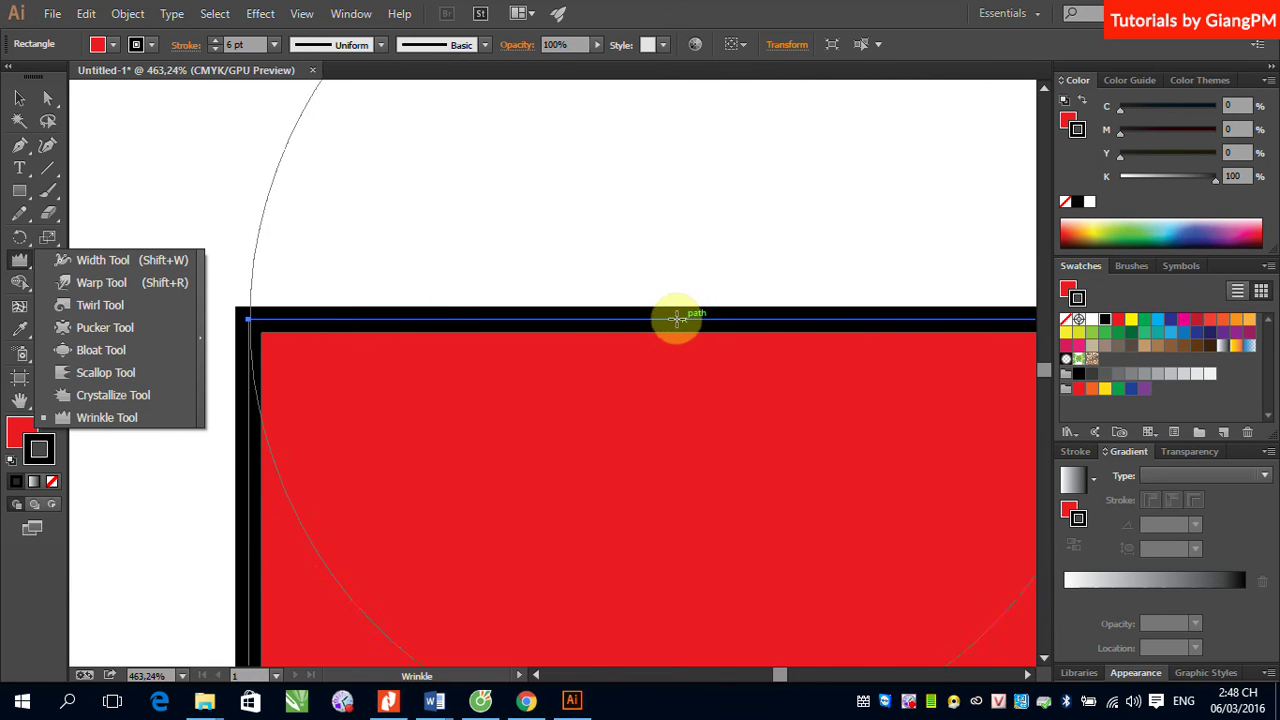
left_click(85, 266)
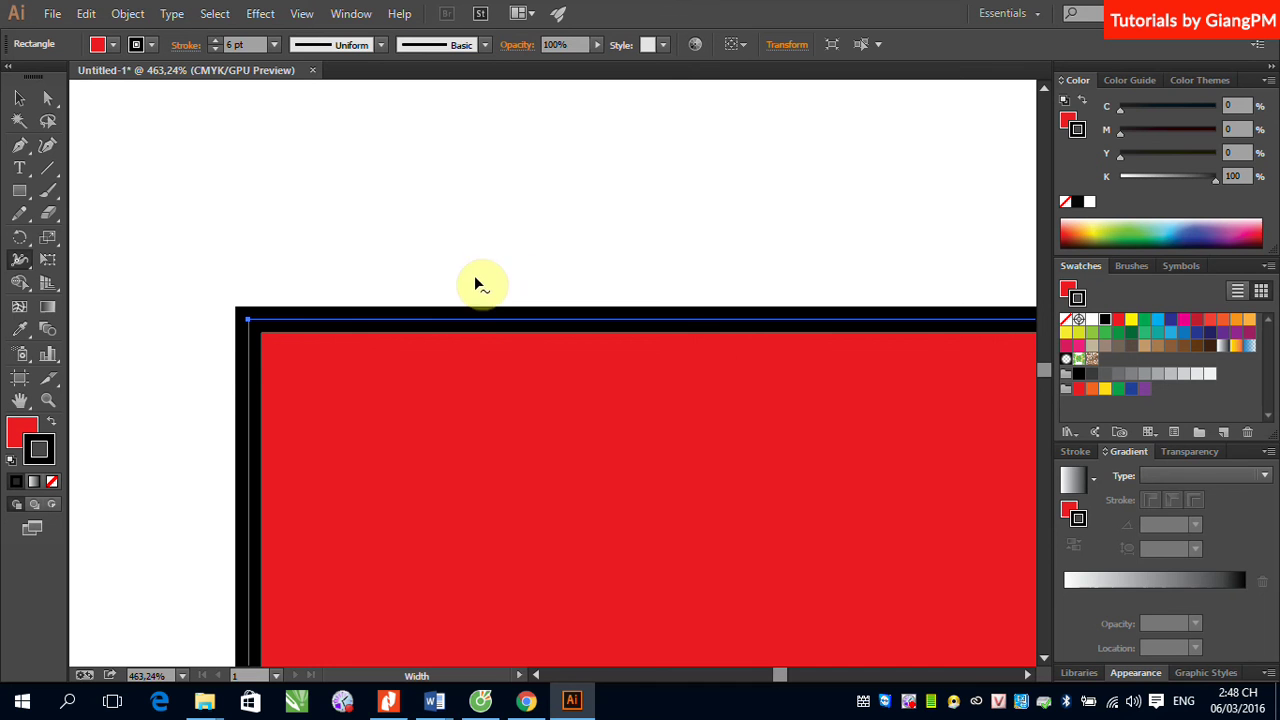
Width-tool the top outline into two bulges, pinched between and tapering thin toward the right corner
left_click(466, 325)
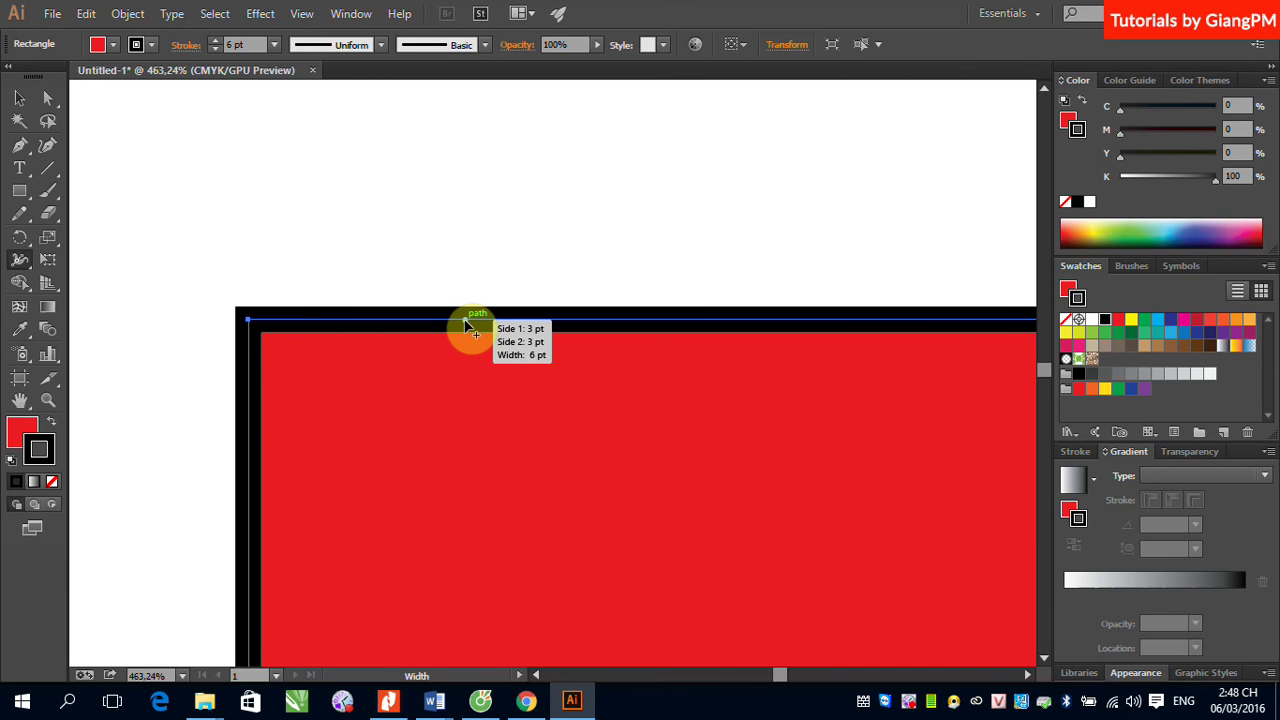
left_click_drag(466, 325, 462, 340)
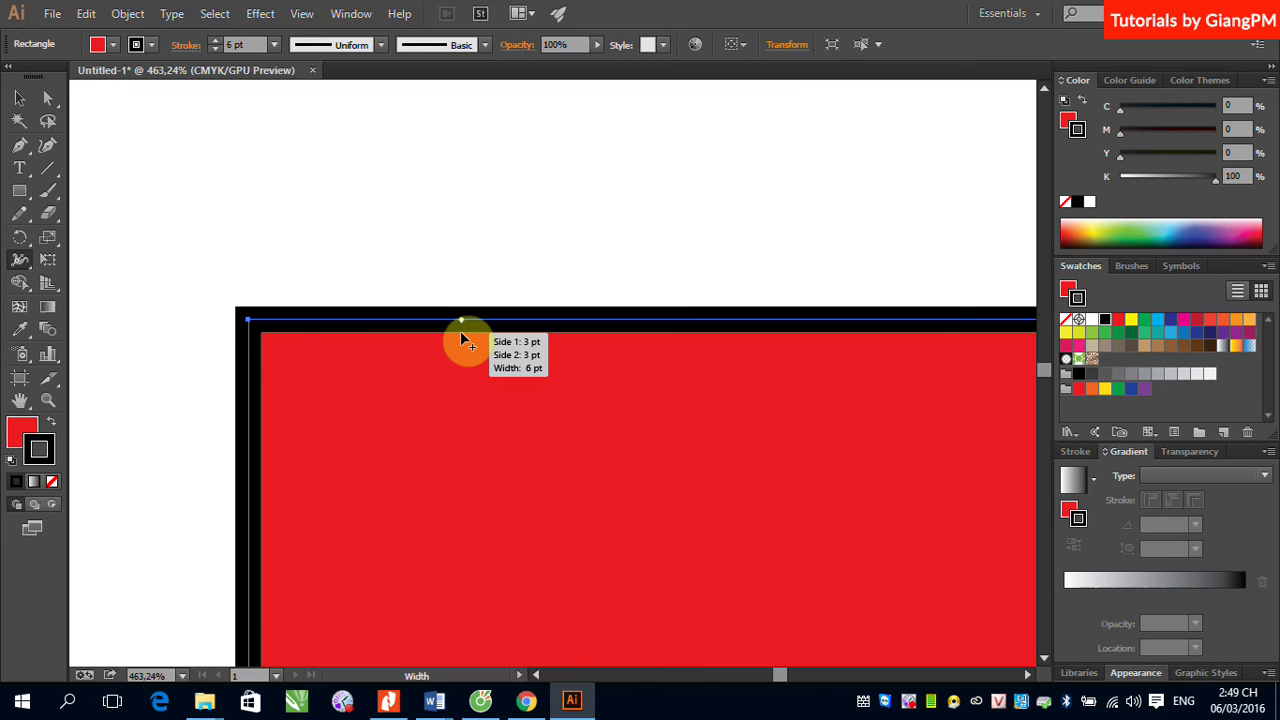
left_click_drag(461, 337, 464, 392)
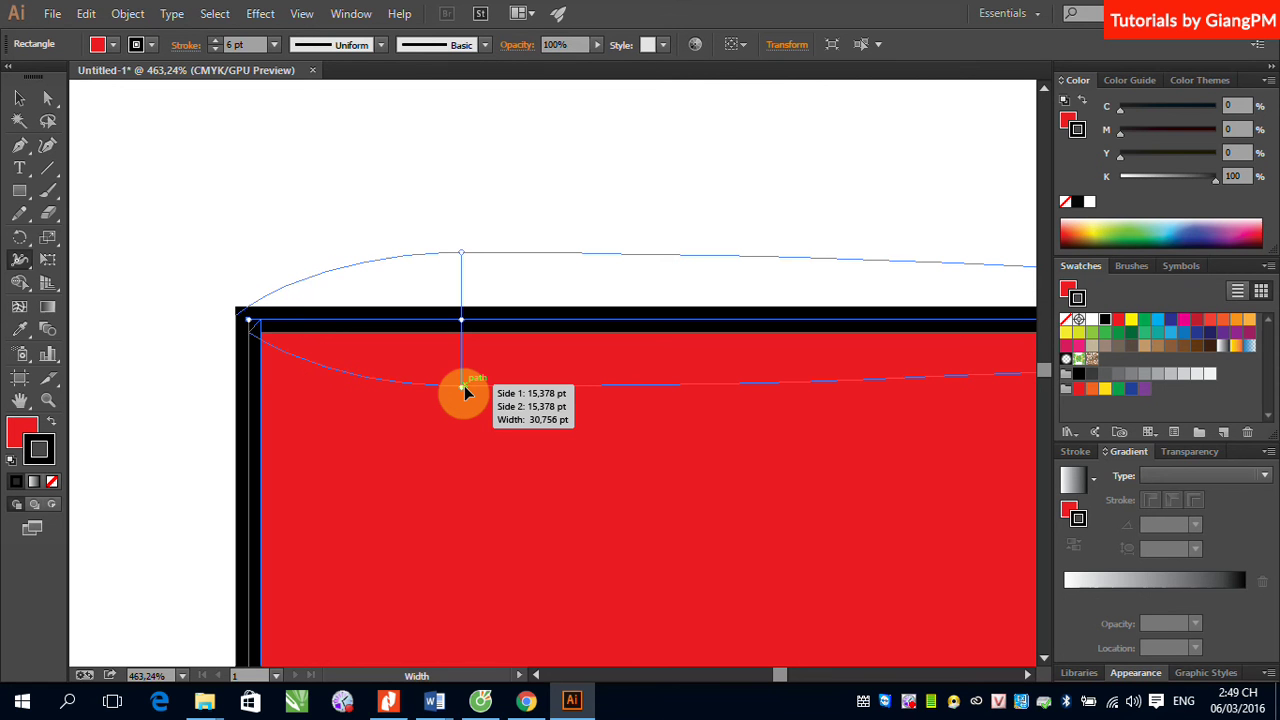
left_click_drag(464, 392, 463, 393)
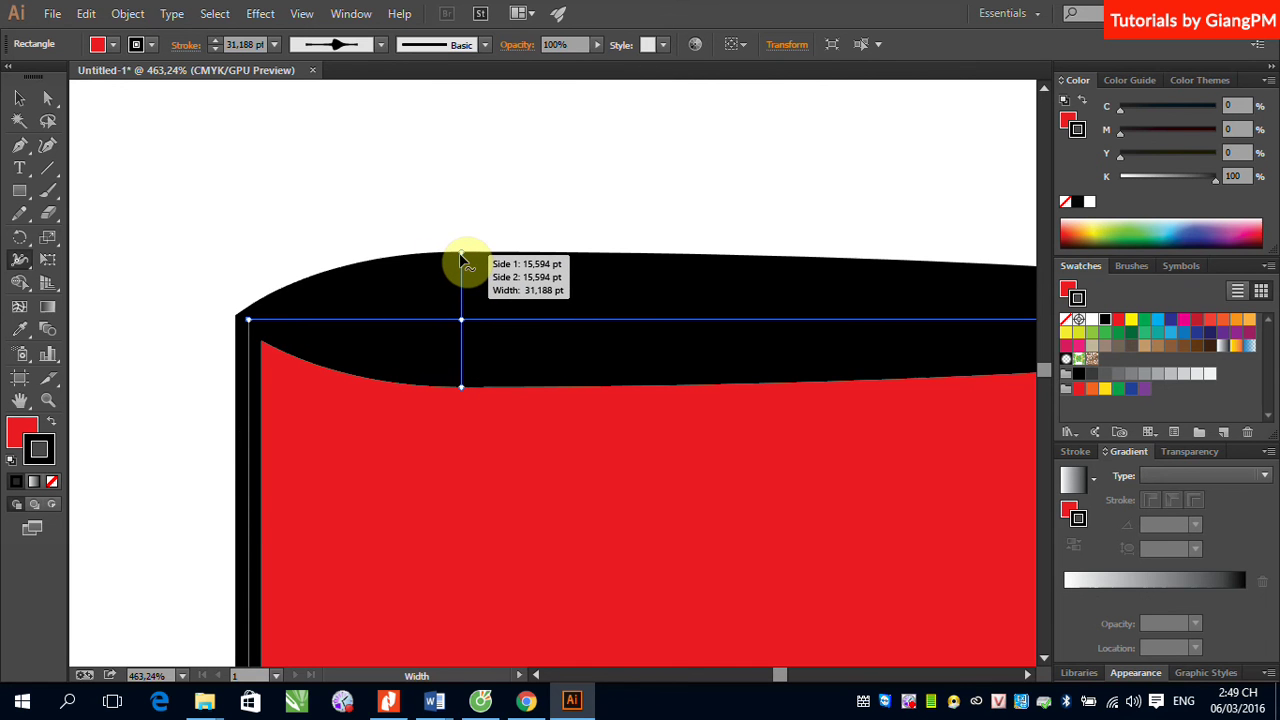
left_click_drag(461, 260, 463, 284)
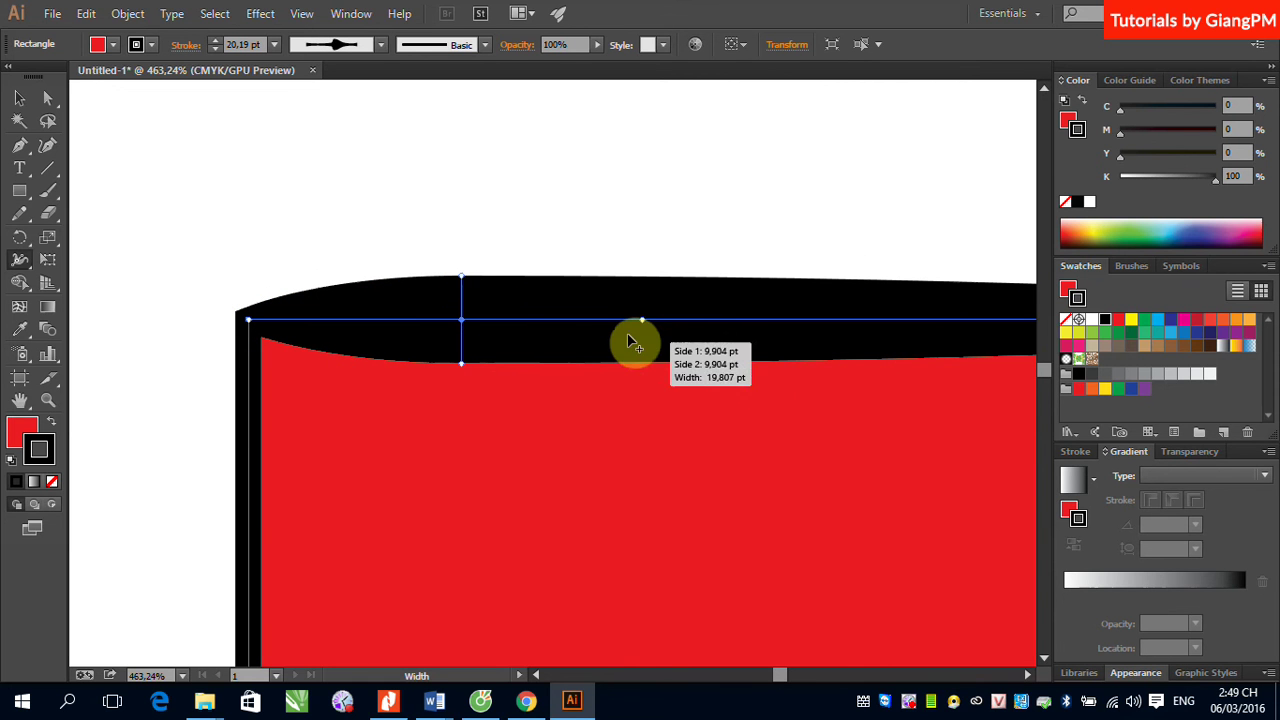
left_click_drag(631, 328, 635, 337)
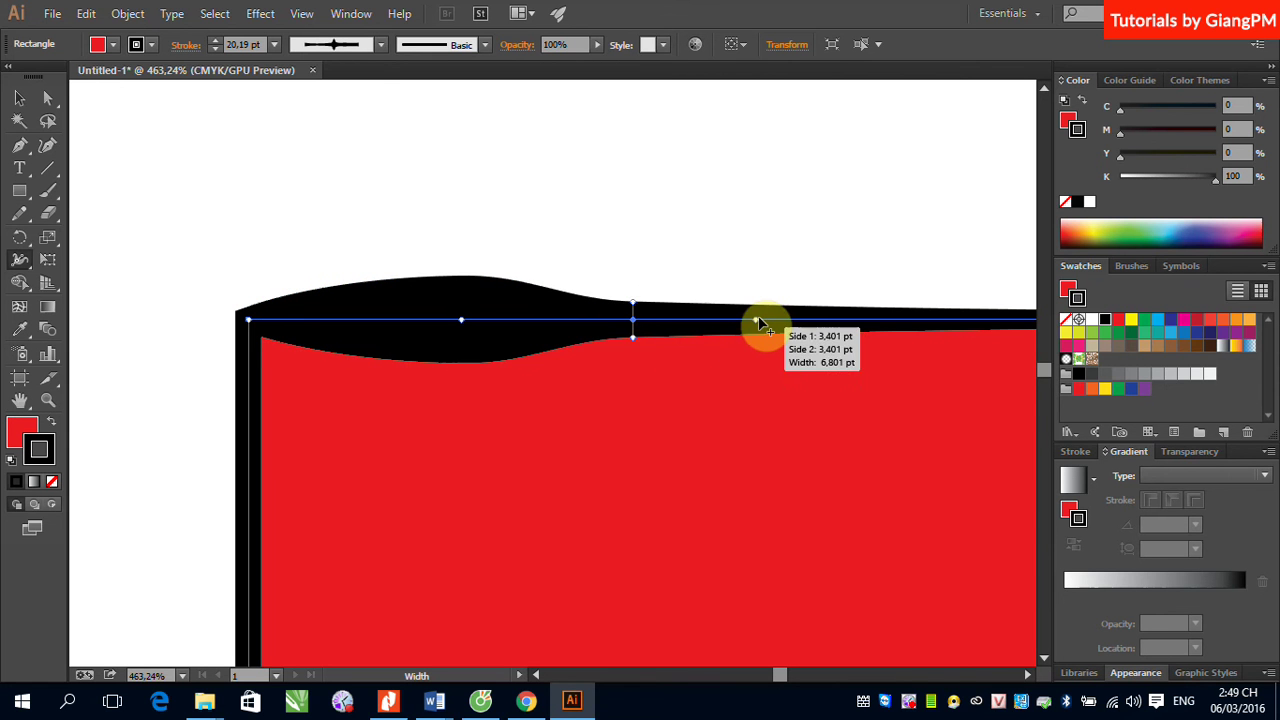
left_click_drag(757, 322, 758, 265)
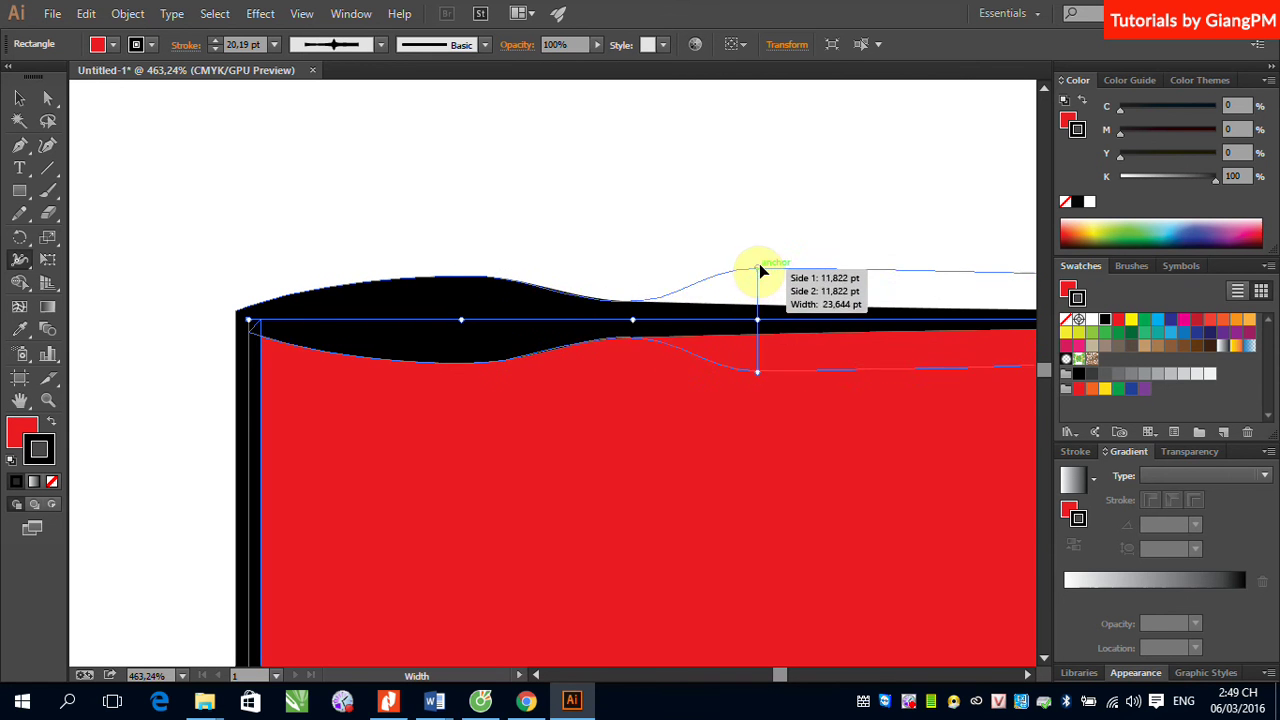
left_click_drag(848, 320, 854, 326)
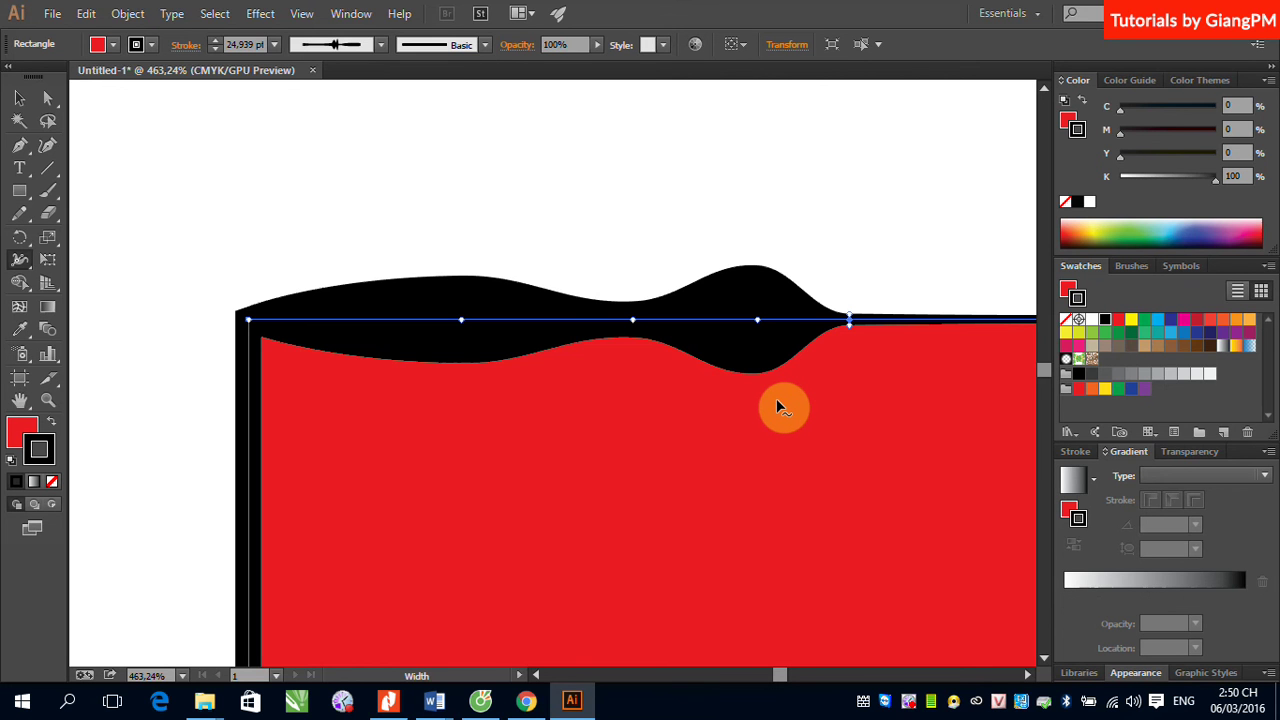
Set the outline's variable width profile to Uniform, giving an even 24.939 pt stroke
left_click(381, 47)
left_click(357, 82)
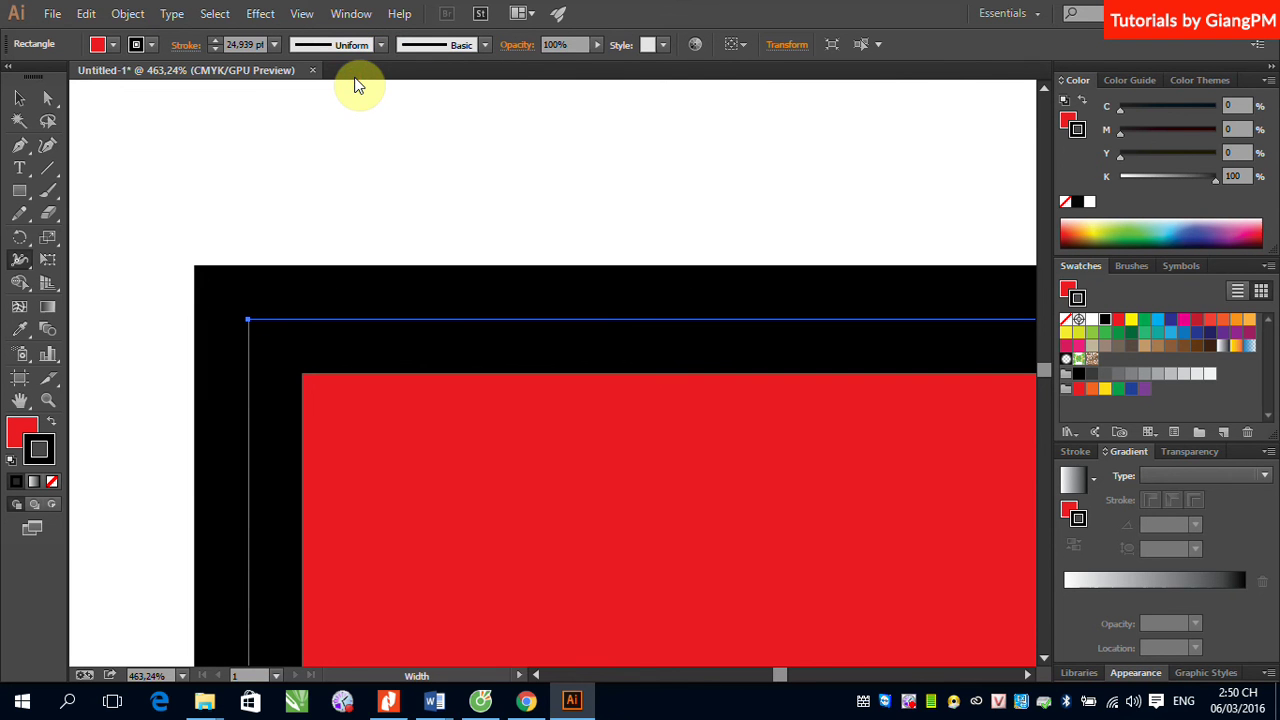
left_click(381, 46)
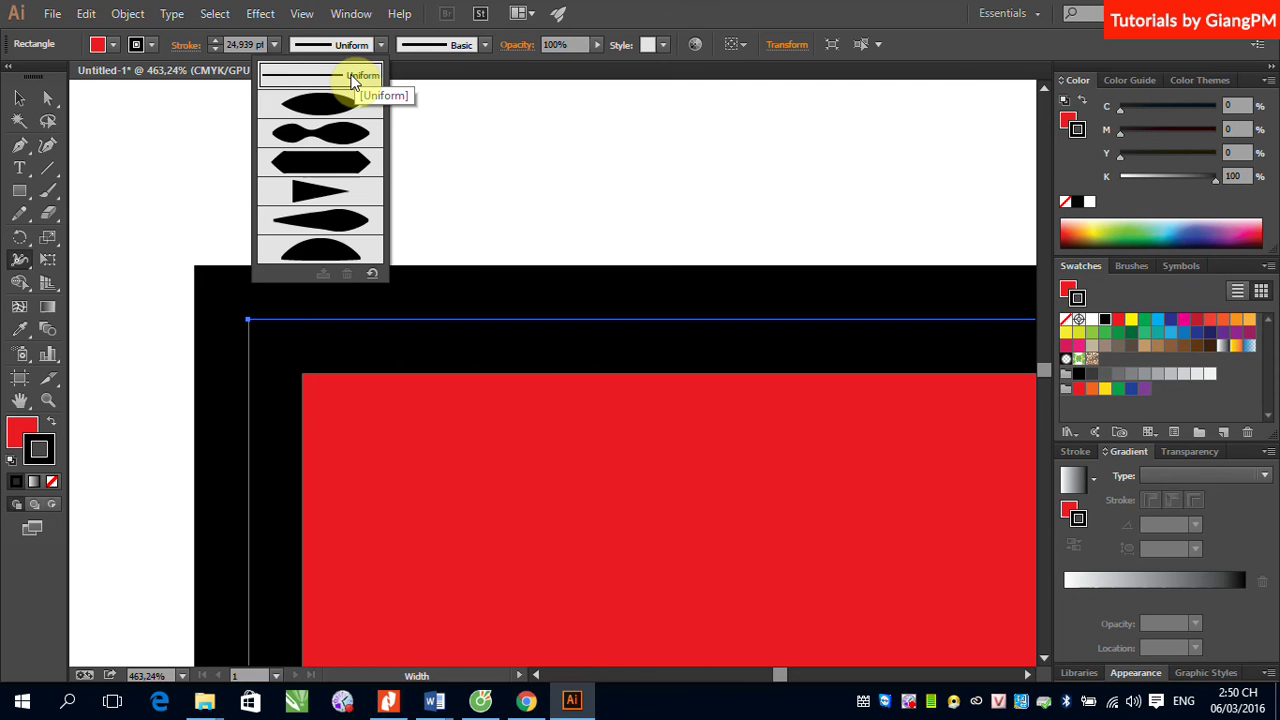
left_click(668, 23)
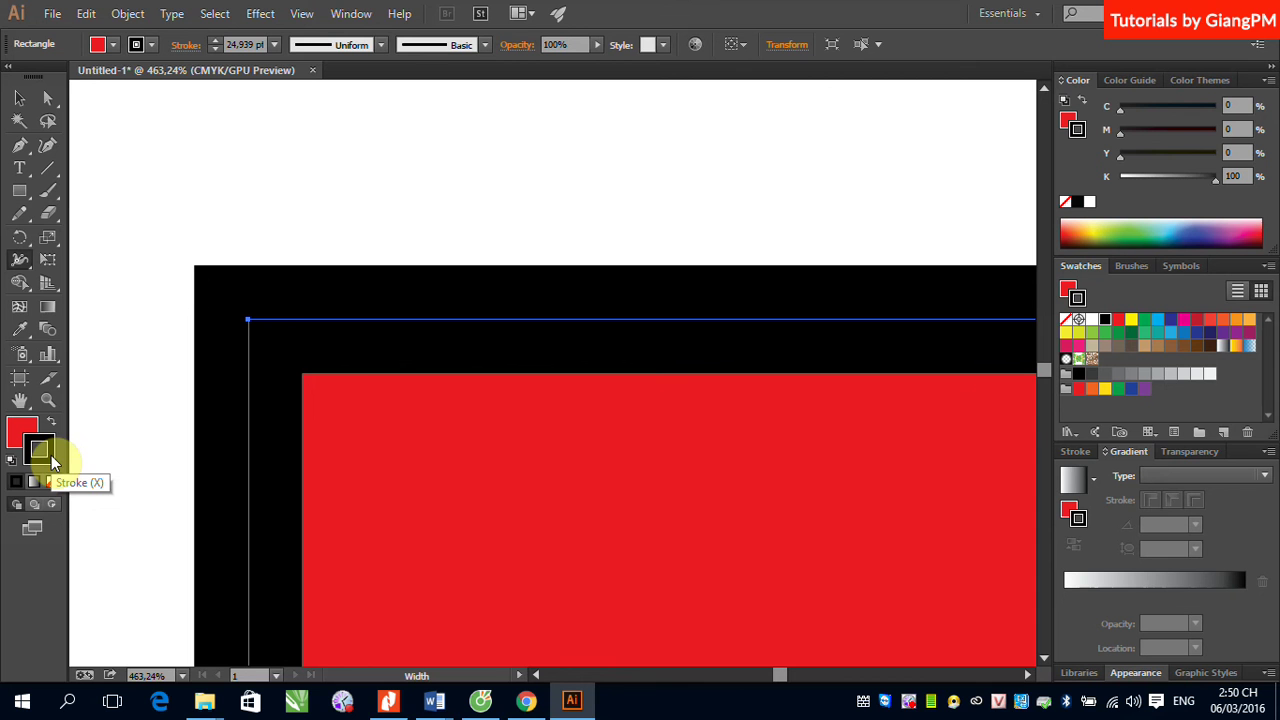
Apply the Orange, Yellow gradient to the square's wide outline
left_click(33, 484)
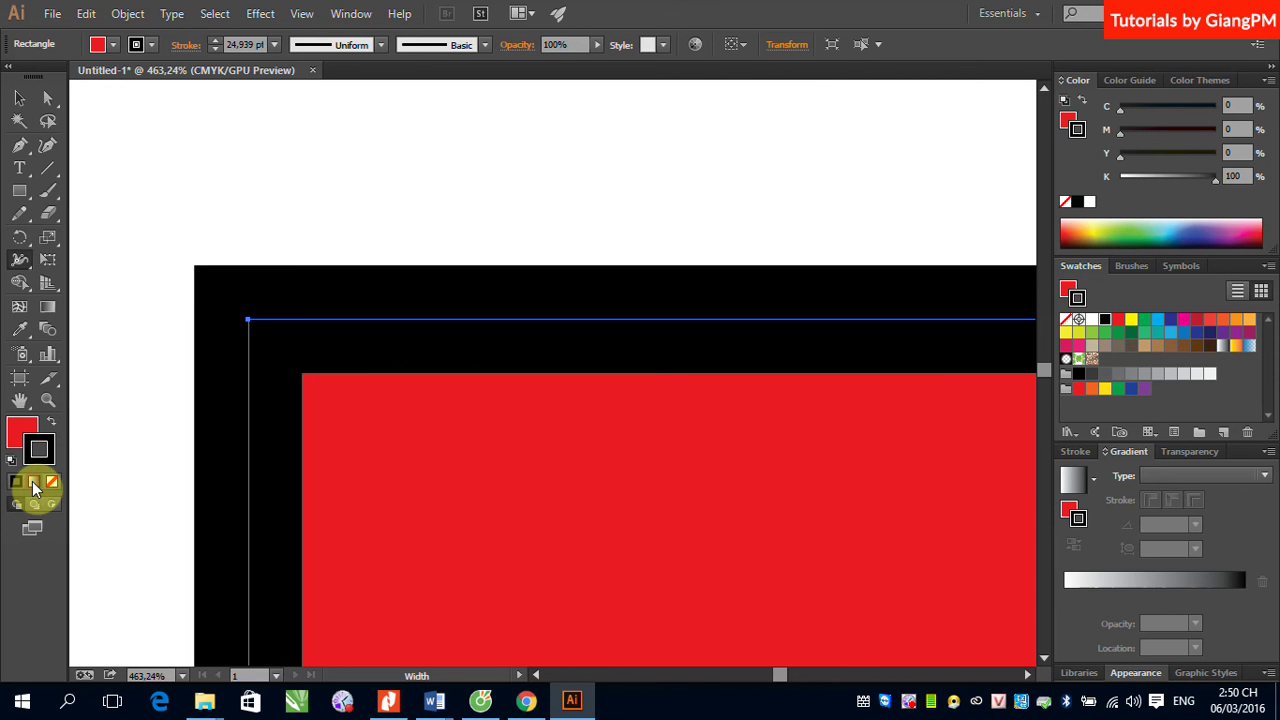
key("ctrl+1")
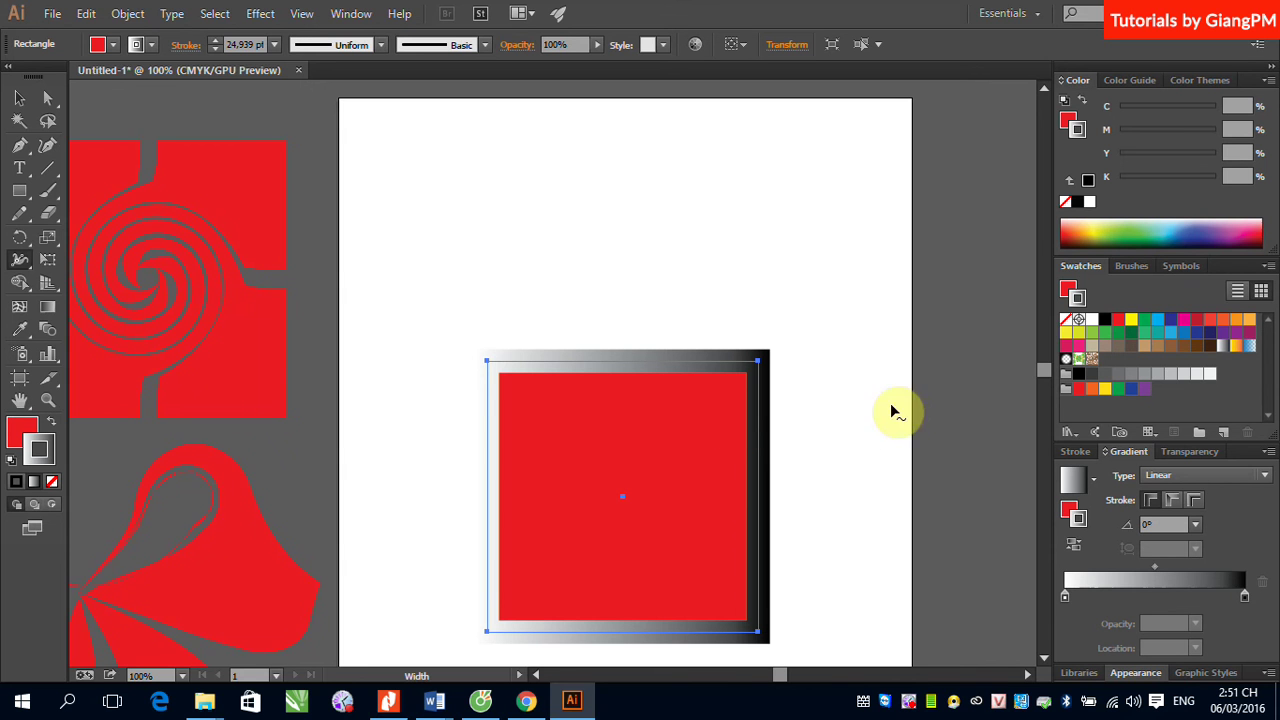
left_click(1237, 352)
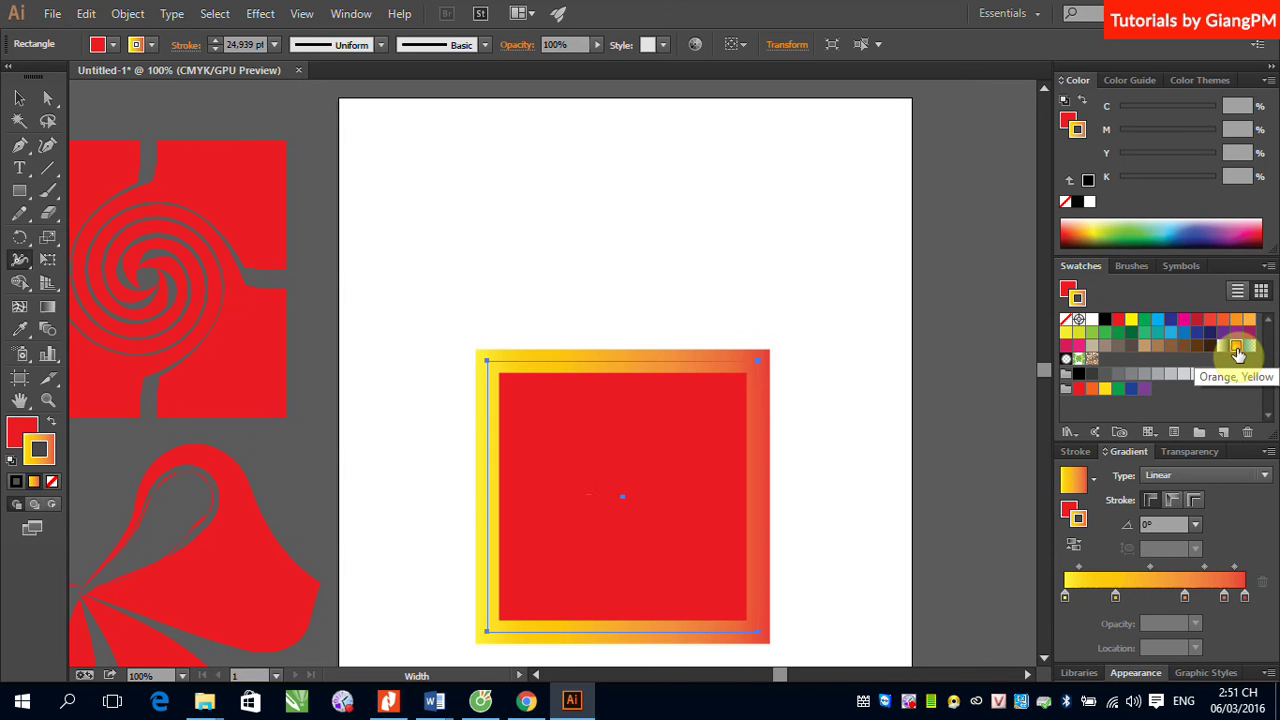
mouse_move(694, 477)
left_mouse_down()
mouse_move(632, 500)
mouse_move(526, 417)
left_mouse_up()
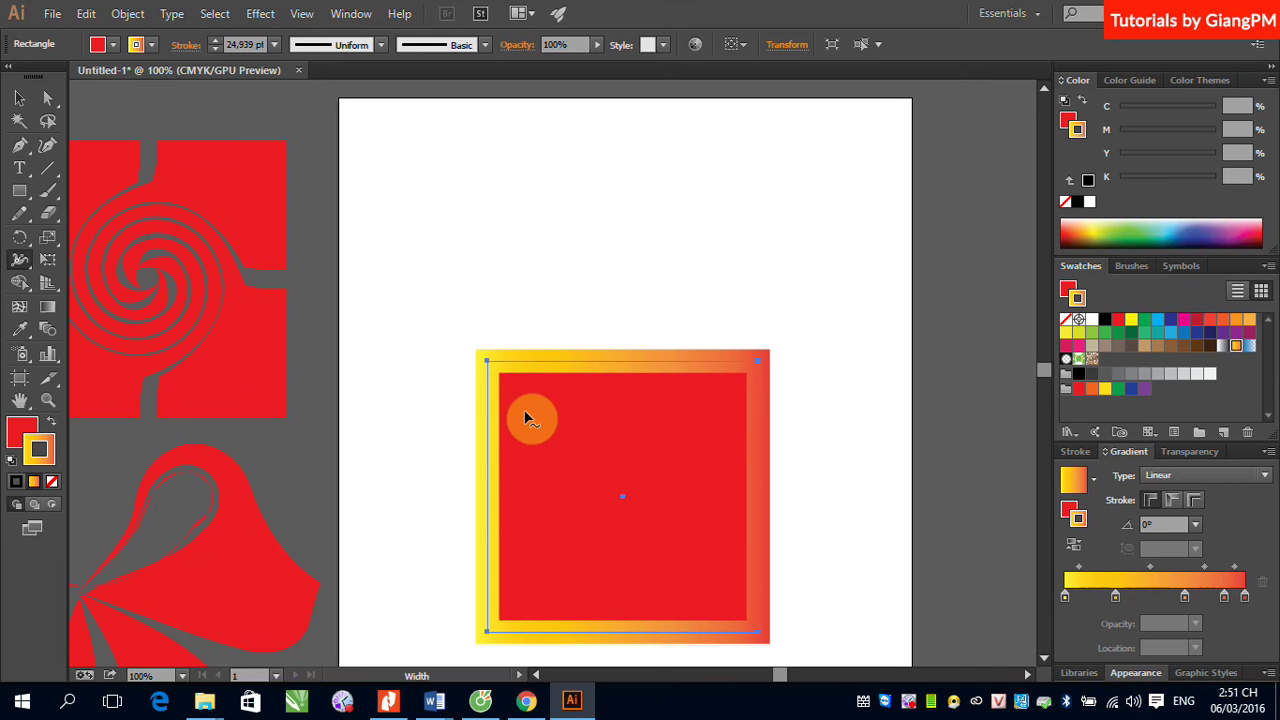
left_click(24, 102)
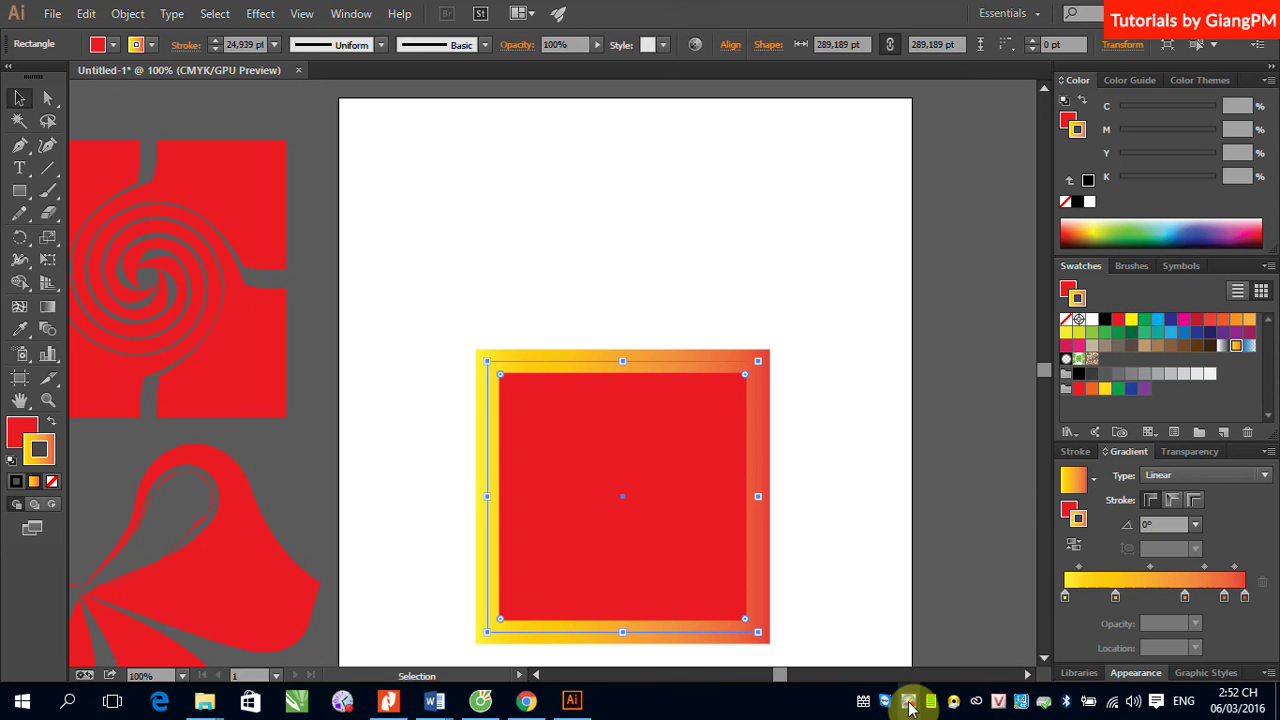
Open the BB FlashBack Pro 4 tray menu to stop the recording
right_click(908, 706)
mouse_move(950, 560)
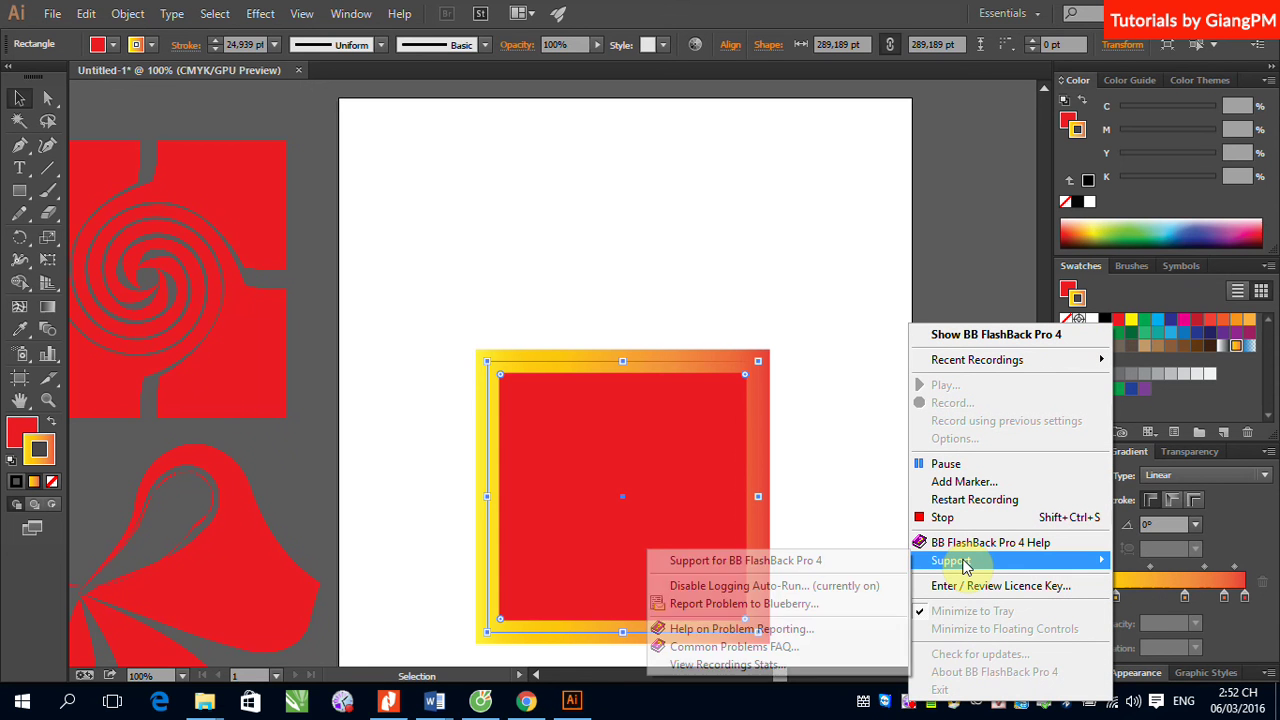